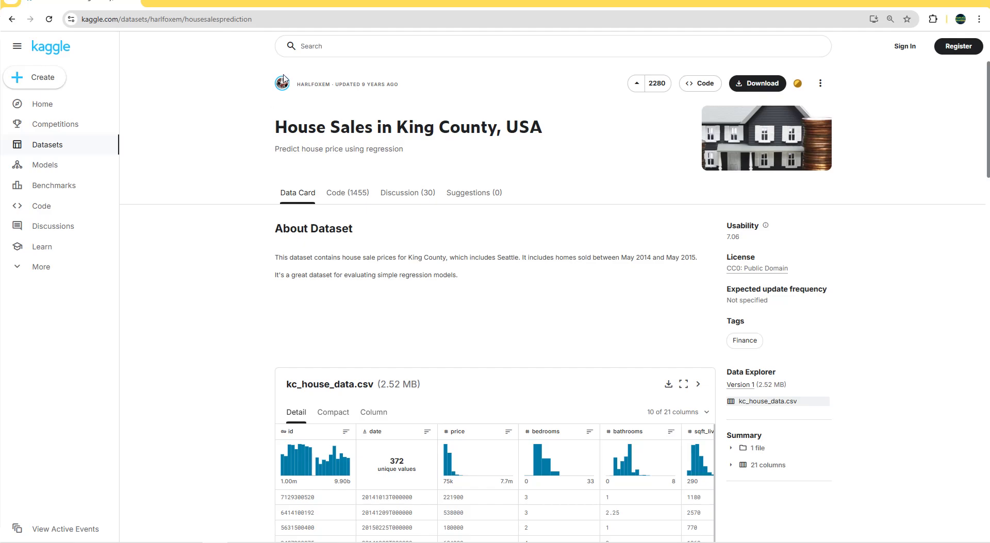
Browse the kc_house_data.csv preview in Kaggle, scrolling down and across its rows.
left_click(299, 21)
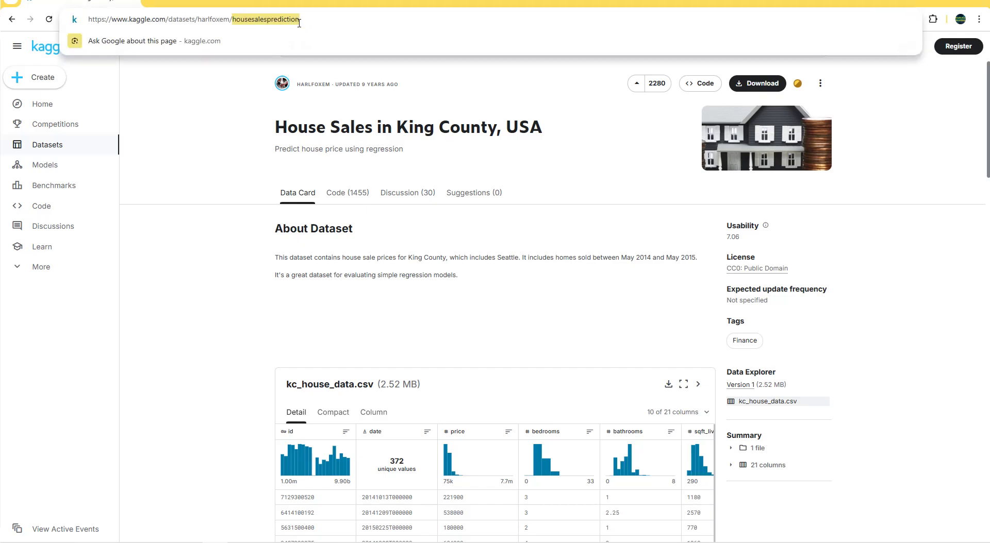
left_click(236, 144)
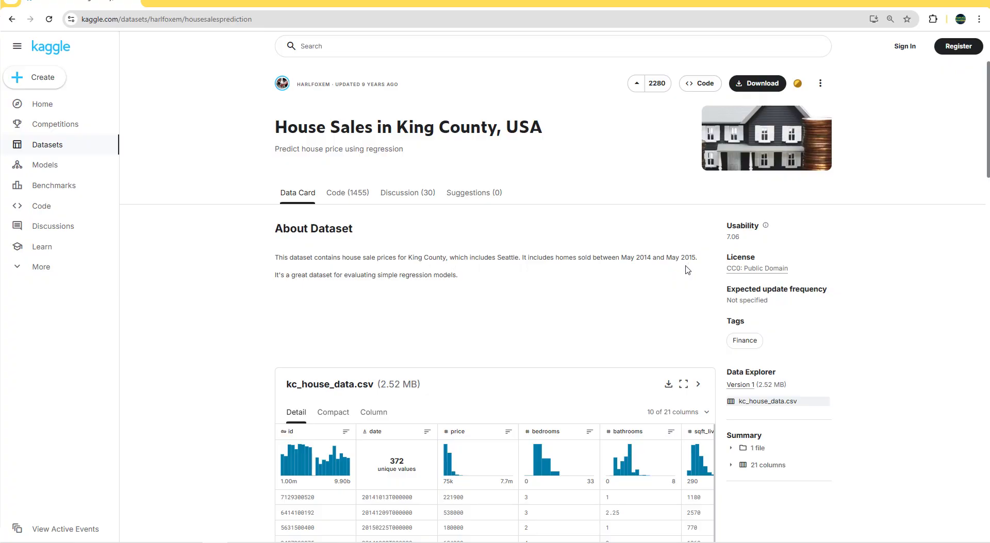
scroll(671, 245, "down", 4)
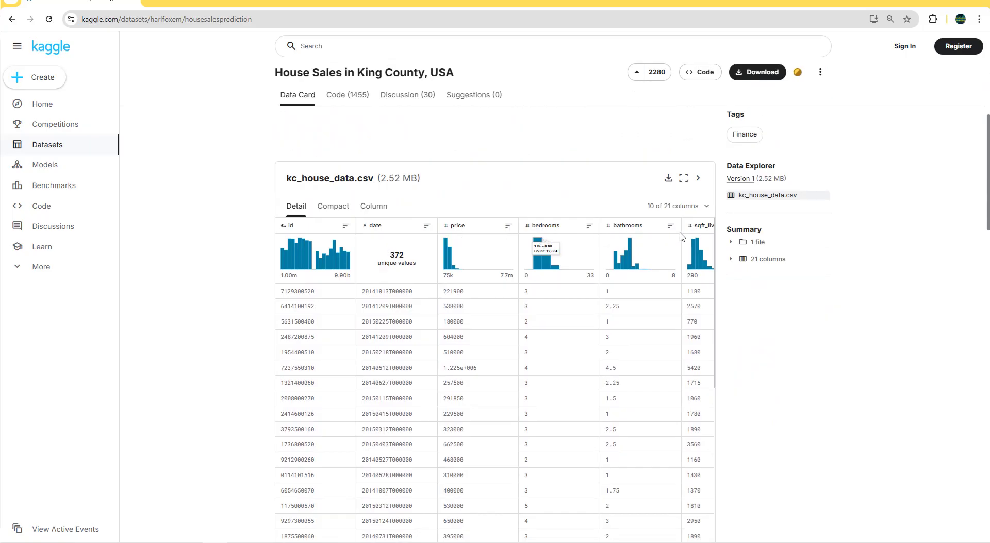
scroll(354, 194, "down", 2)
scroll(354, 194, "right", 7)
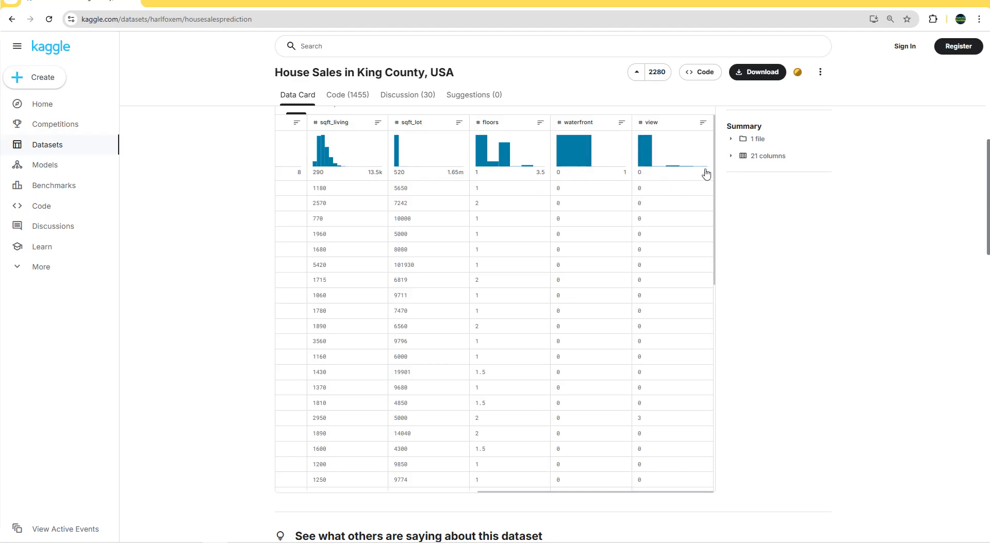
scroll(705, 175, "up", 1)
Open the '10 of 21 columns' picker and scroll through the column list.
left_click(677, 154)
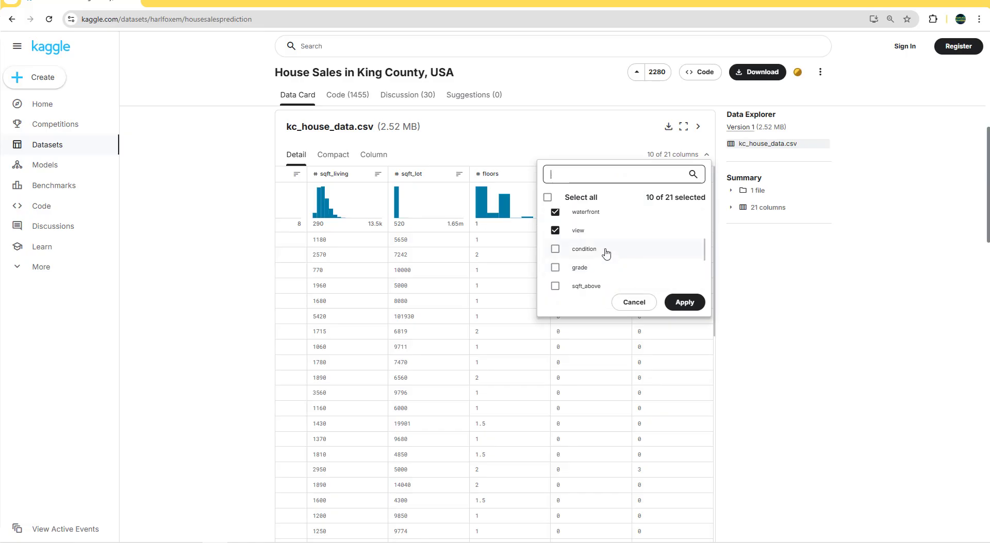
scroll(611, 258, "down", 1)
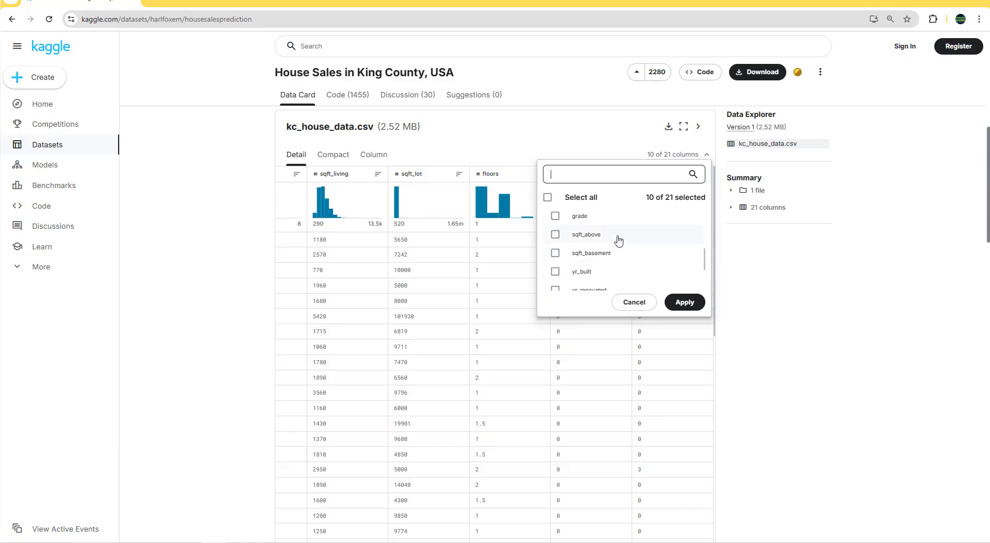
scroll(618, 246, "down", 1)
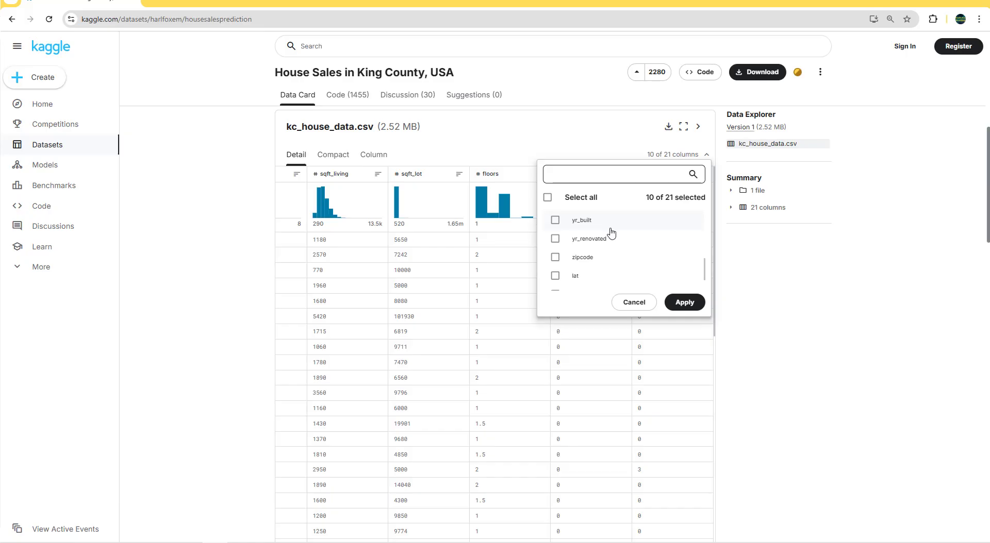
scroll(618, 237, "down", 2)
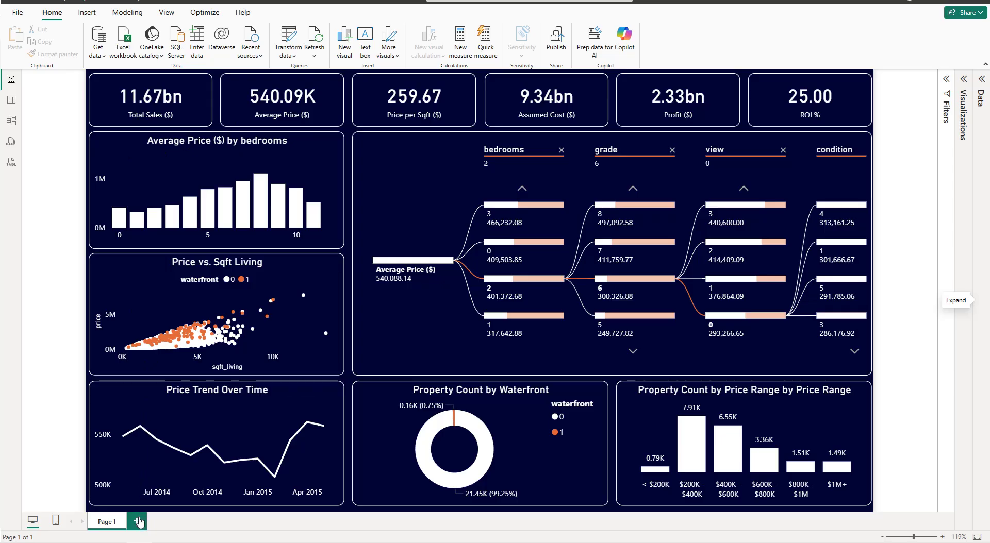
Add a blank Page 2 and show the Data table's fields, closing Get data unused.
left_click(138, 522)
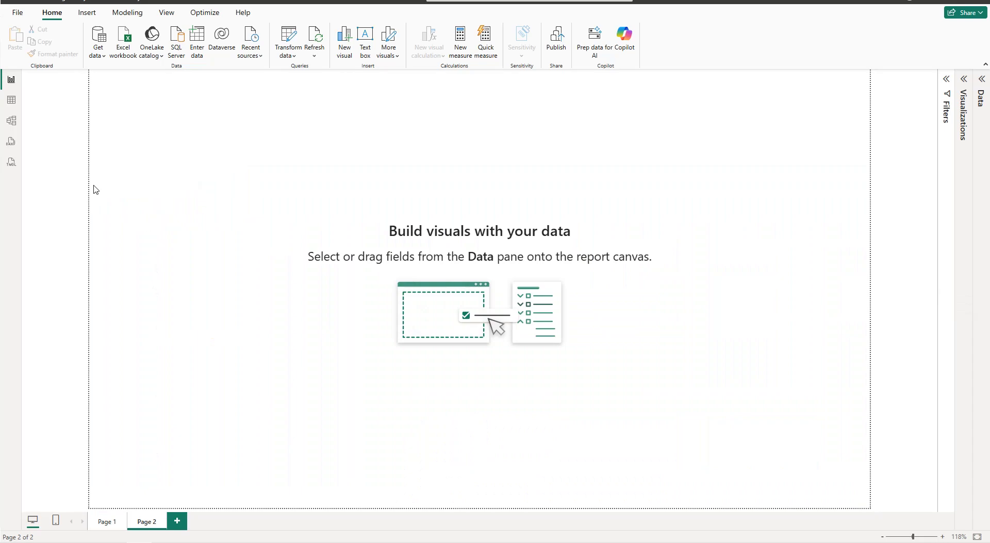
left_click(104, 57)
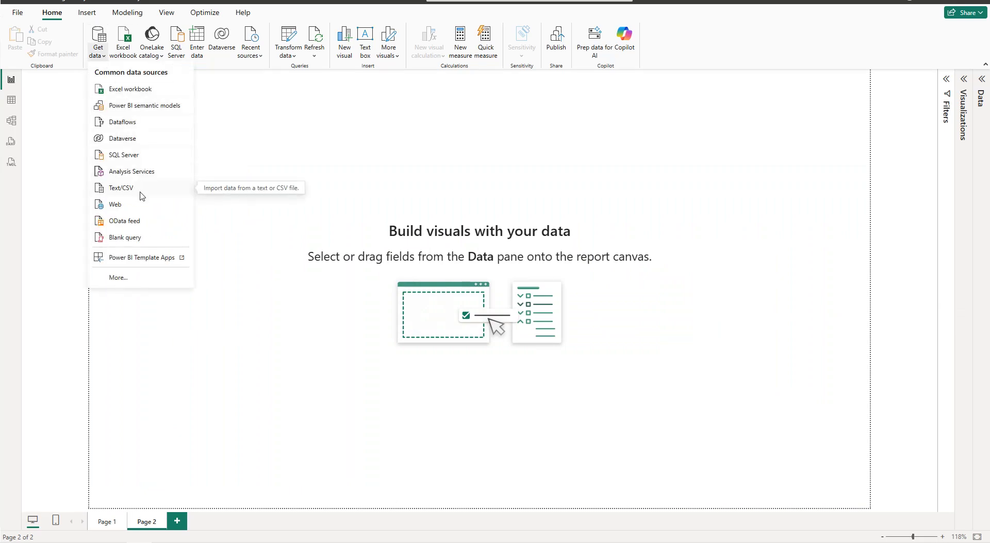
left_click(215, 193)
left_click(982, 80)
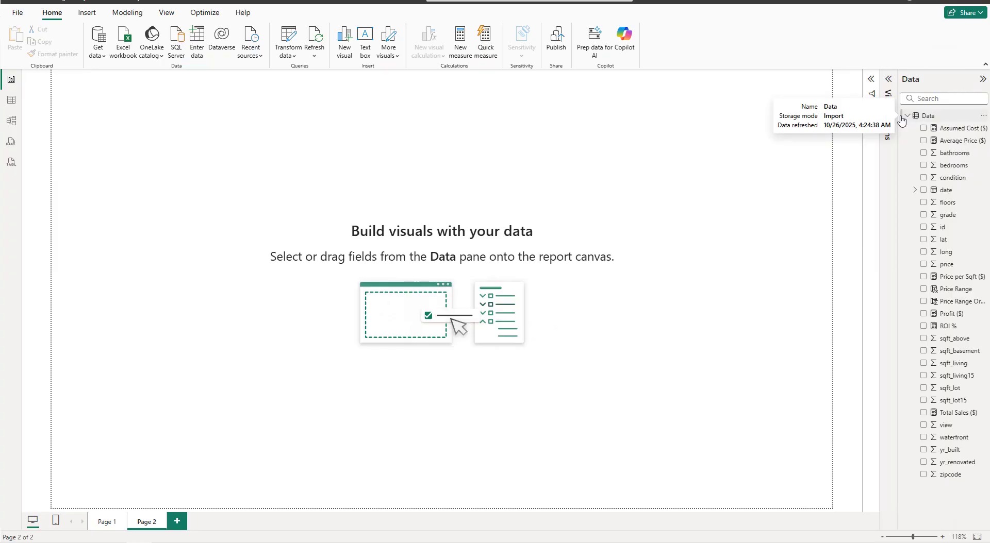
left_click(954, 414)
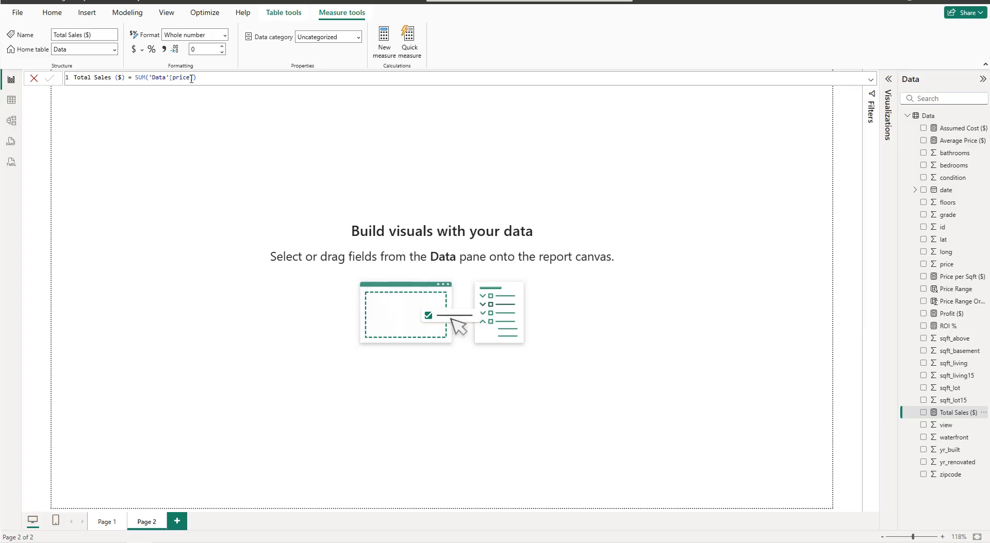
left_click(959, 140)
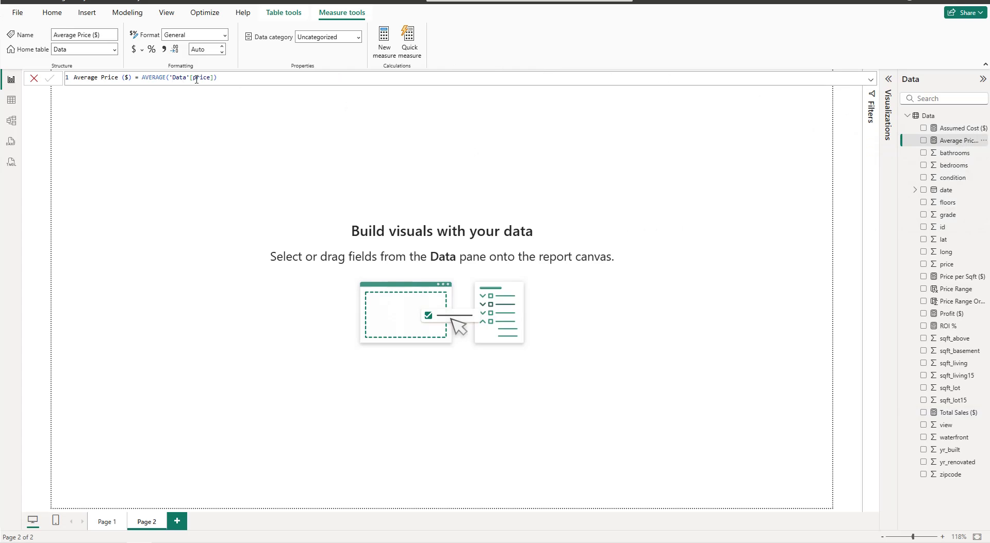
left_click(958, 278)
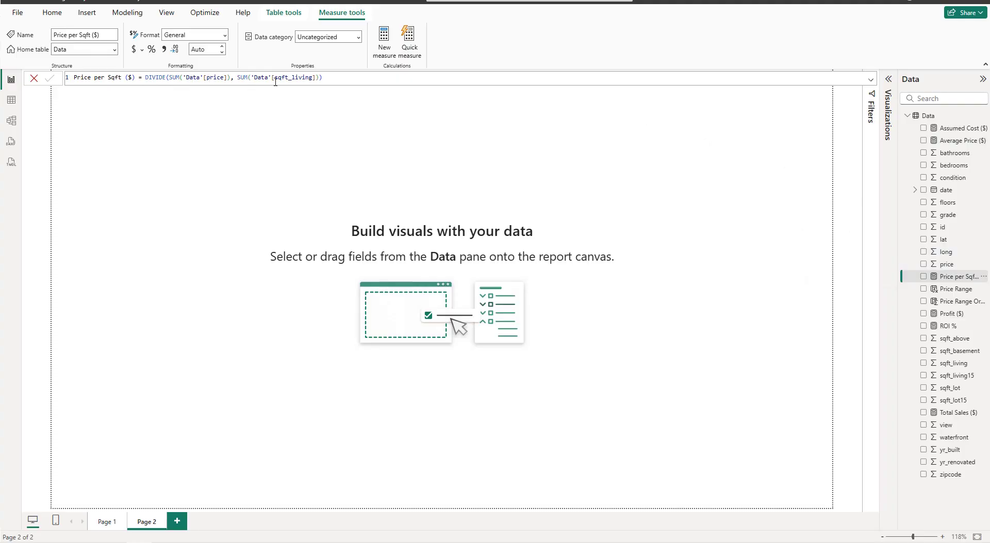
left_click(952, 131)
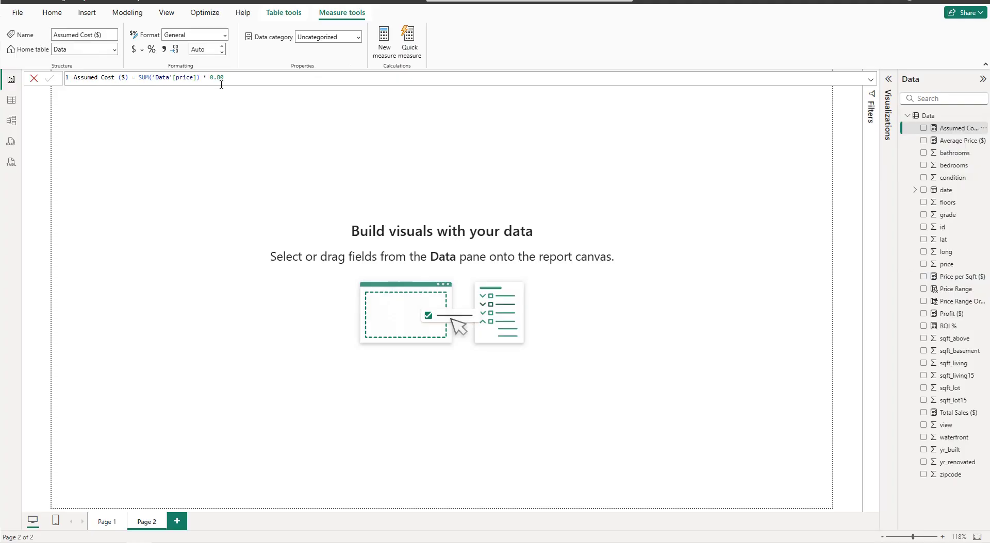
left_click(949, 314)
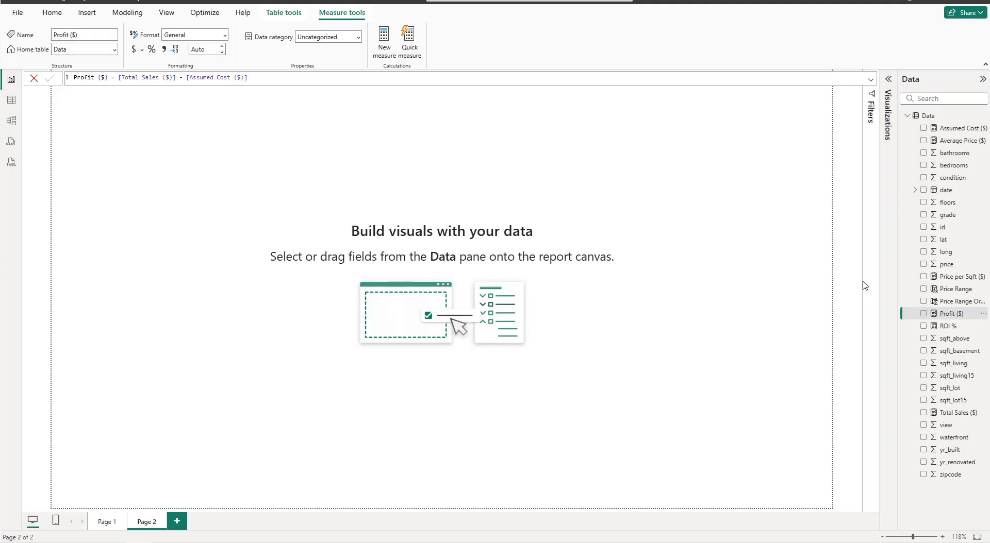
left_click(951, 327)
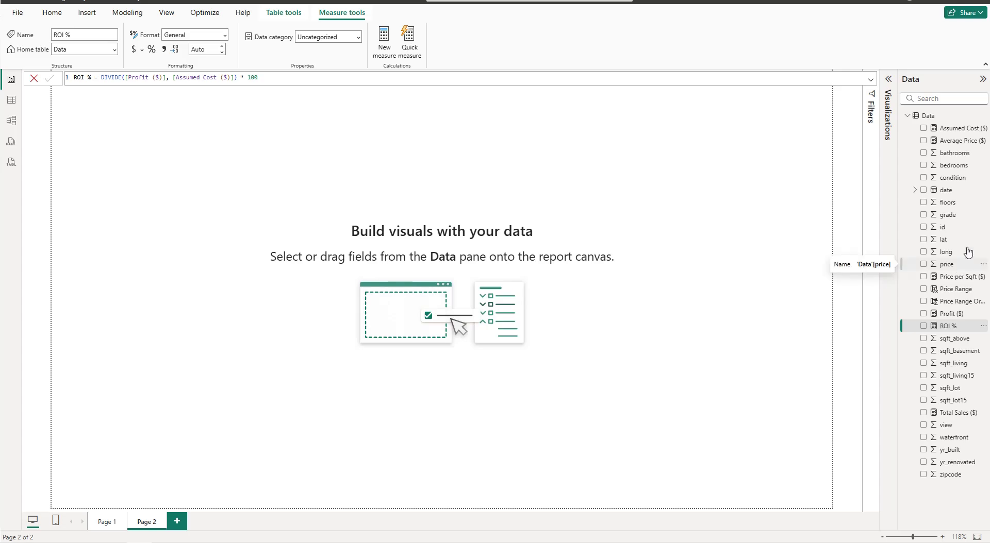
left_click(982, 129)
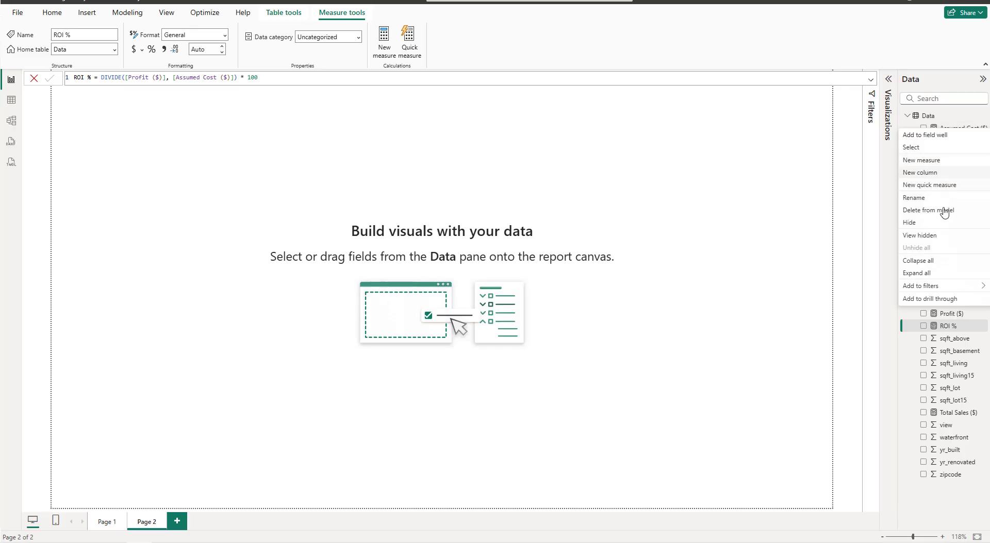
left_click(950, 340)
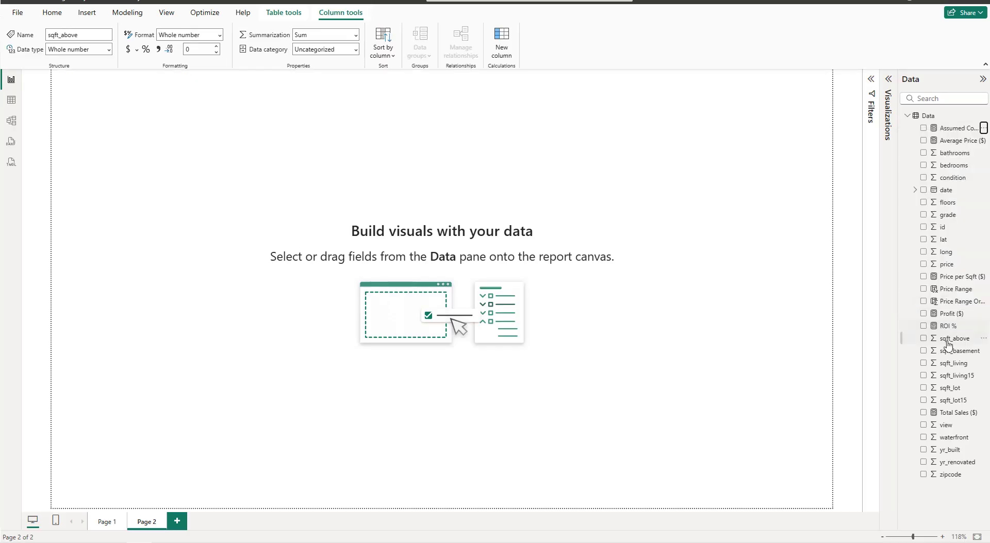
left_click(957, 289)
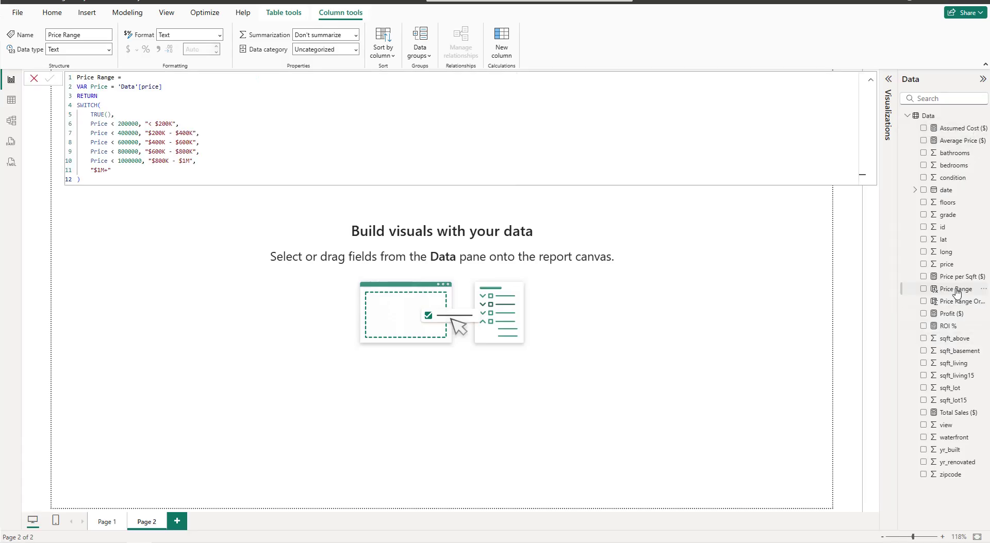
left_click_drag(103, 181, 75, 77)
left_click(105, 140)
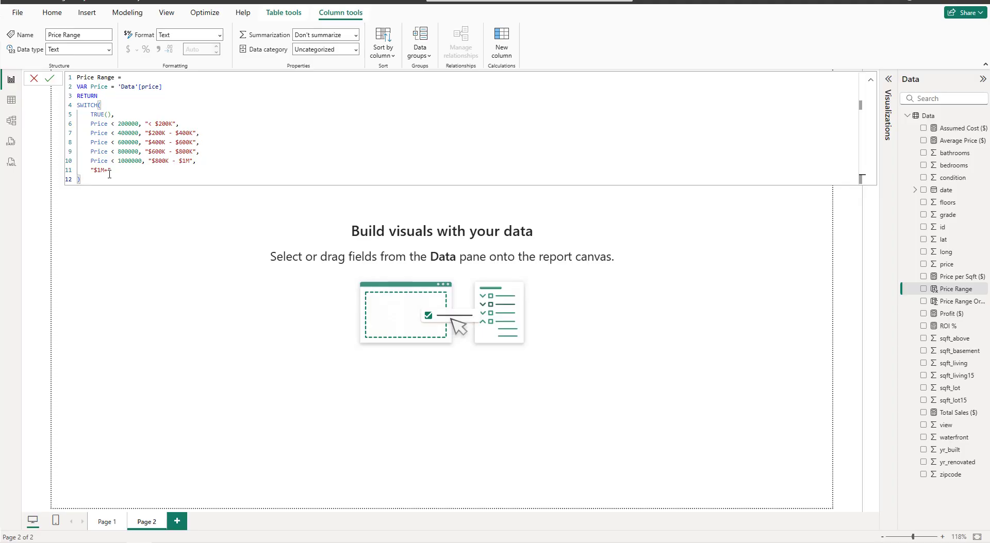
left_click(425, 227)
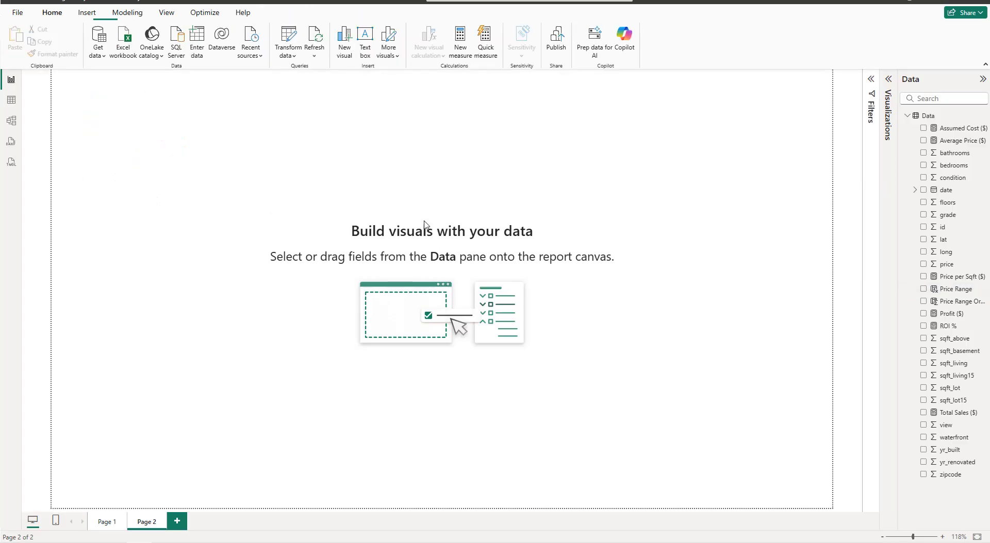
left_click(956, 303)
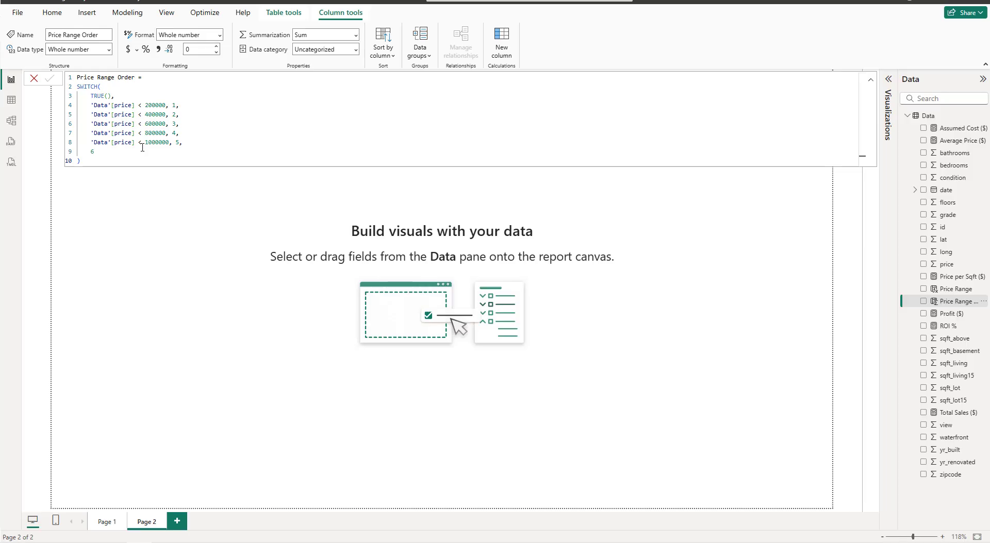
left_click(504, 156)
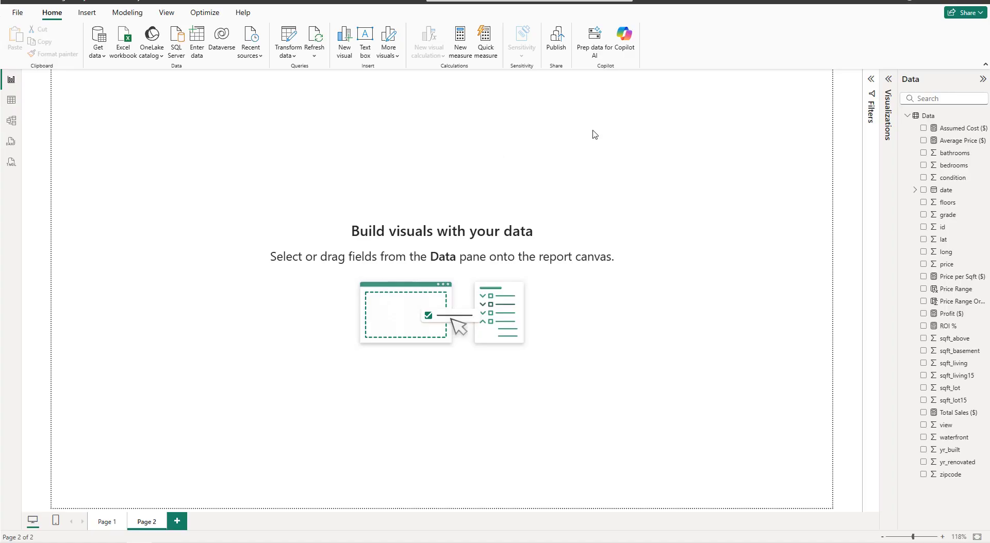
left_click(889, 80)
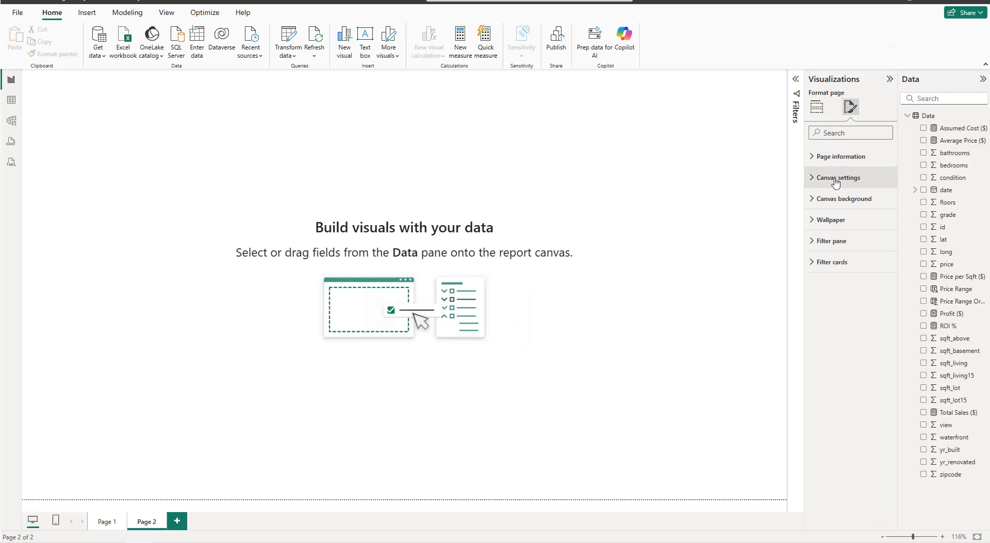
Set Page 2's canvas background colour to hex #000435 with 0% transparency.
left_click(823, 200)
left_click(833, 233)
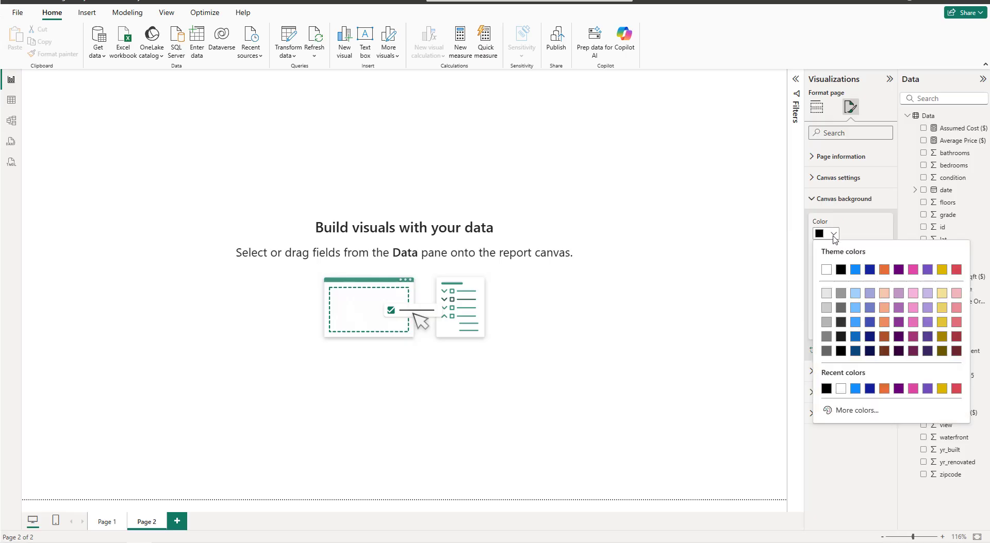
left_click(849, 410)
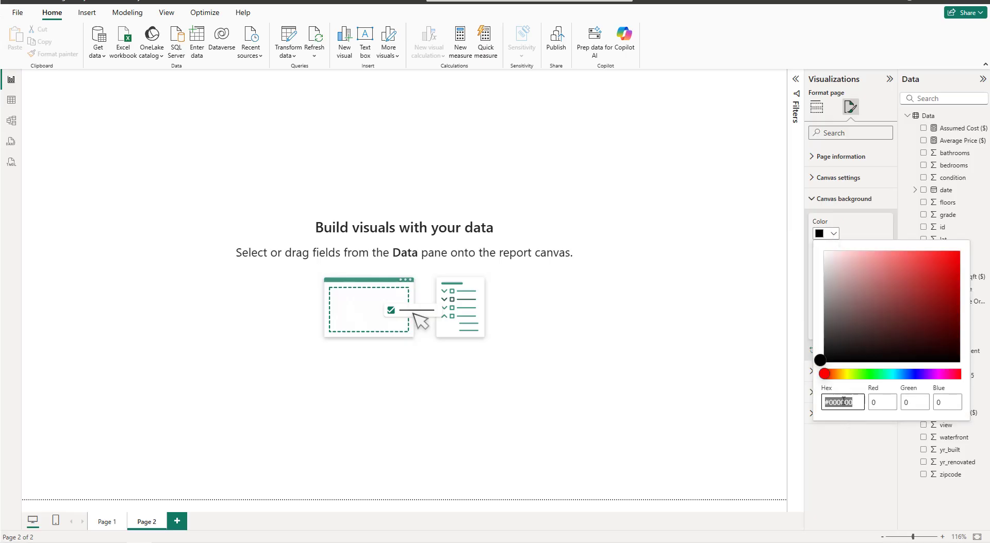
type("#000435")
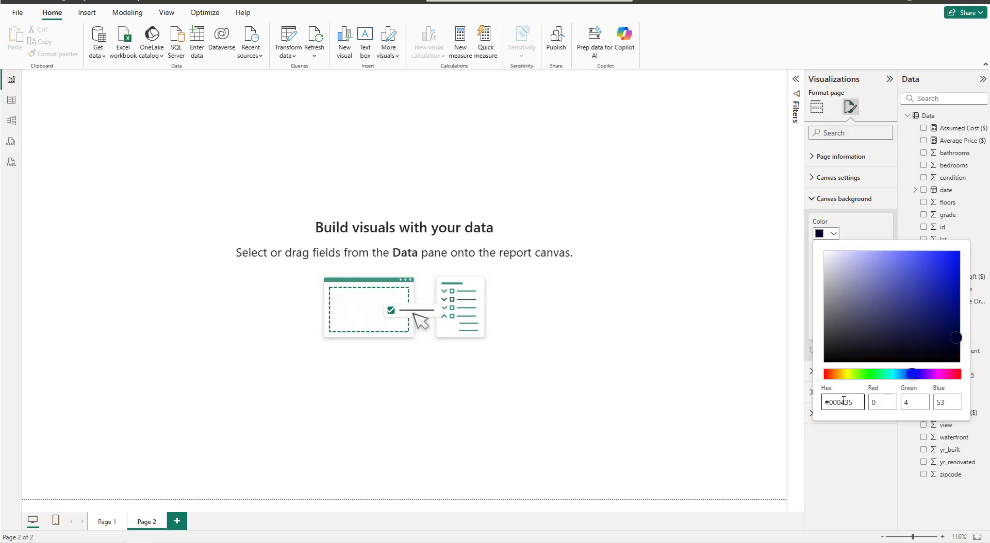
left_click(789, 286)
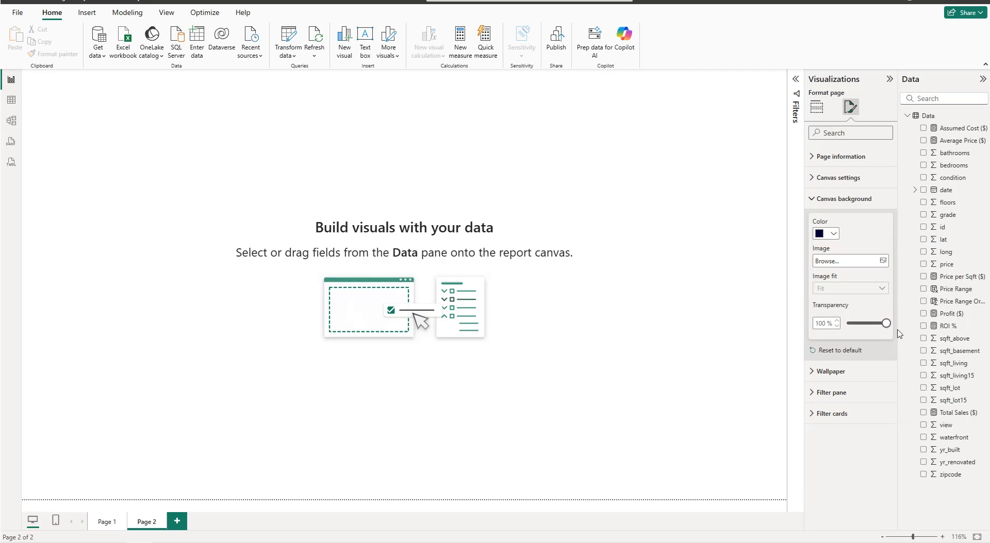
left_click_drag(888, 327, 825, 315)
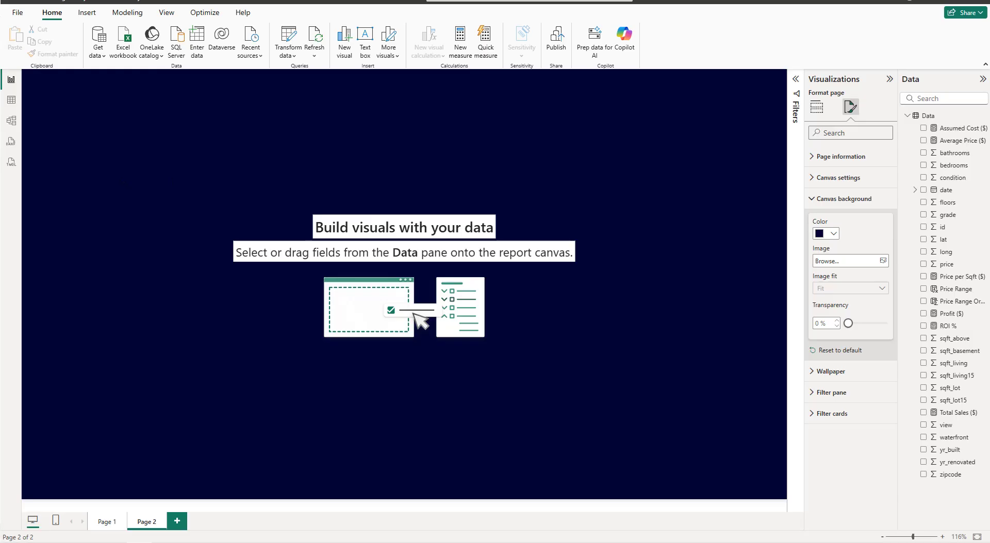
left_click(817, 106)
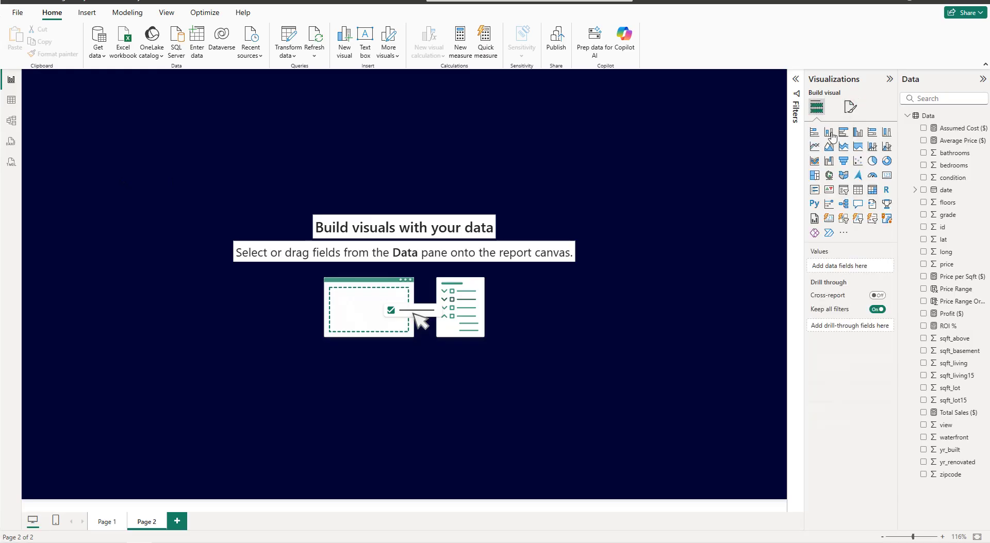
Insert a Card visual showing Total Sales ($) and shrink it to a small size.
left_click(885, 177)
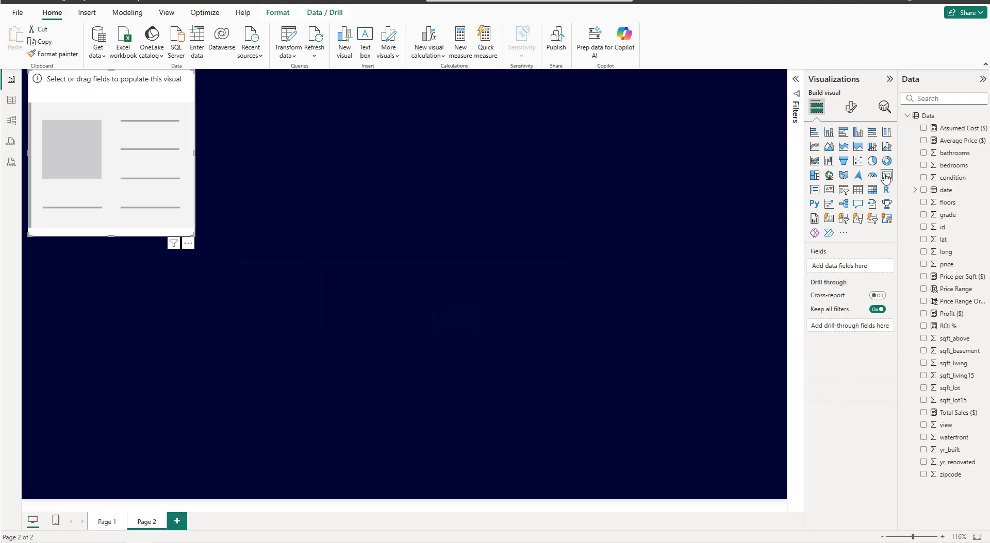
left_click(923, 412)
left_click_drag(194, 235, 94, 122)
Give the card a dark navy background and a white border with 10 px rounded corners.
left_click(850, 107)
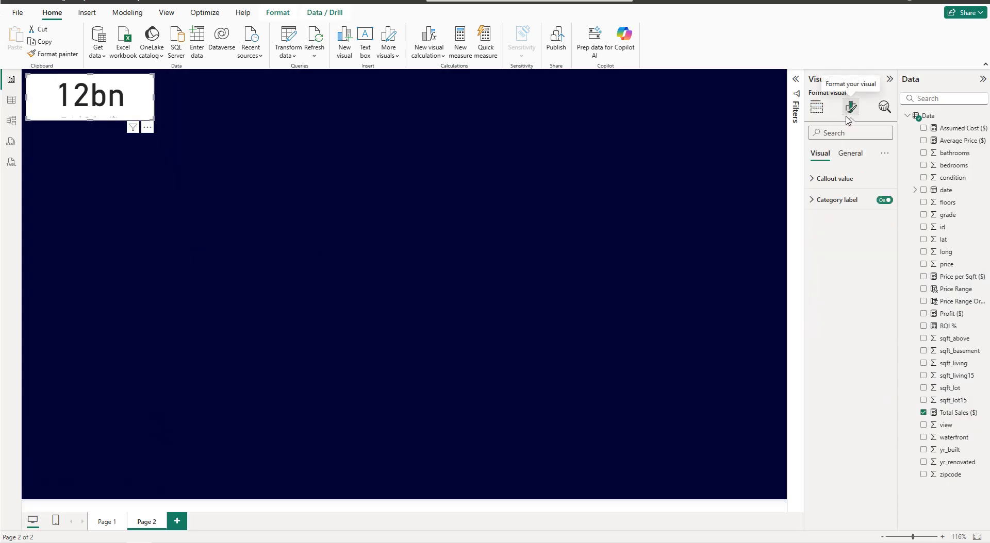
left_click(849, 153)
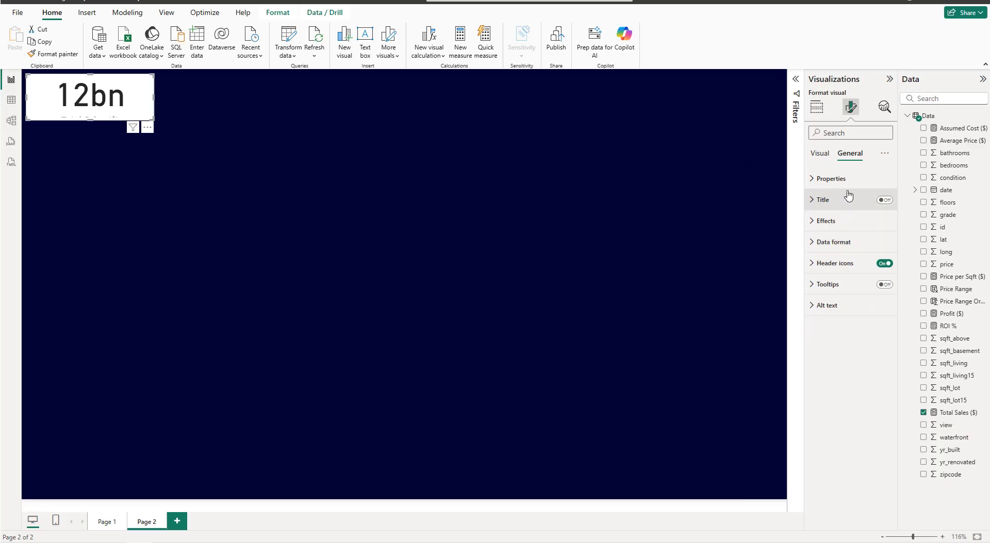
left_click(846, 220)
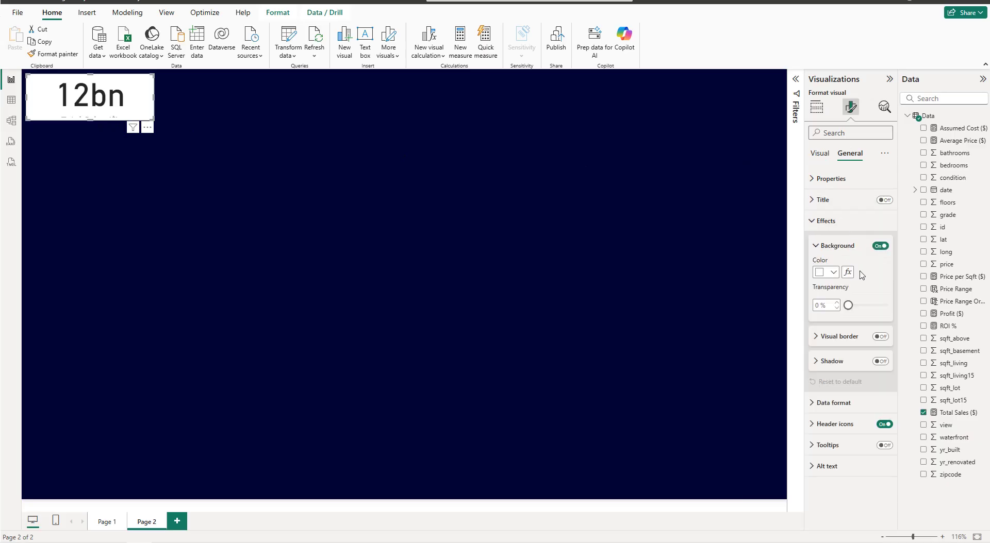
left_click(826, 273)
left_click(826, 430)
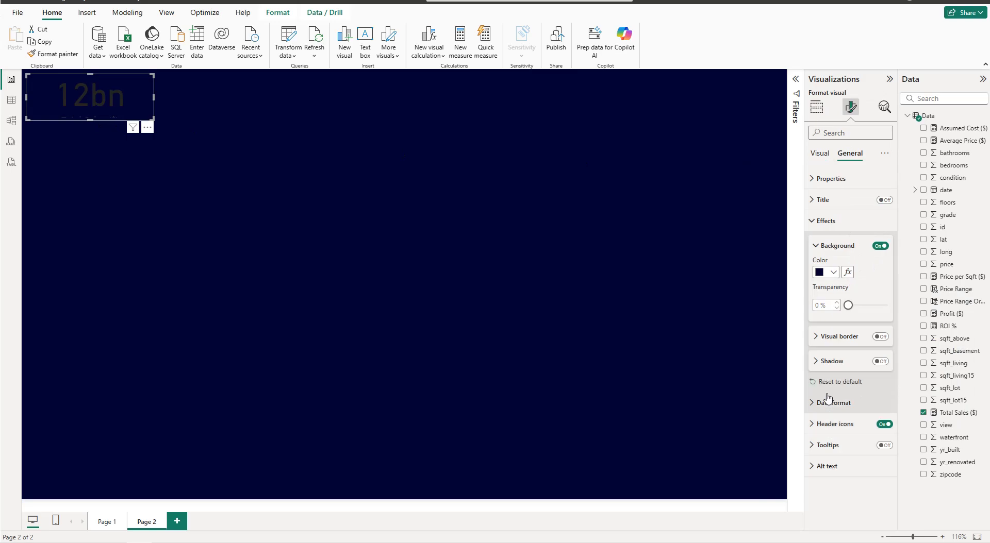
left_click(880, 337)
left_click(834, 336)
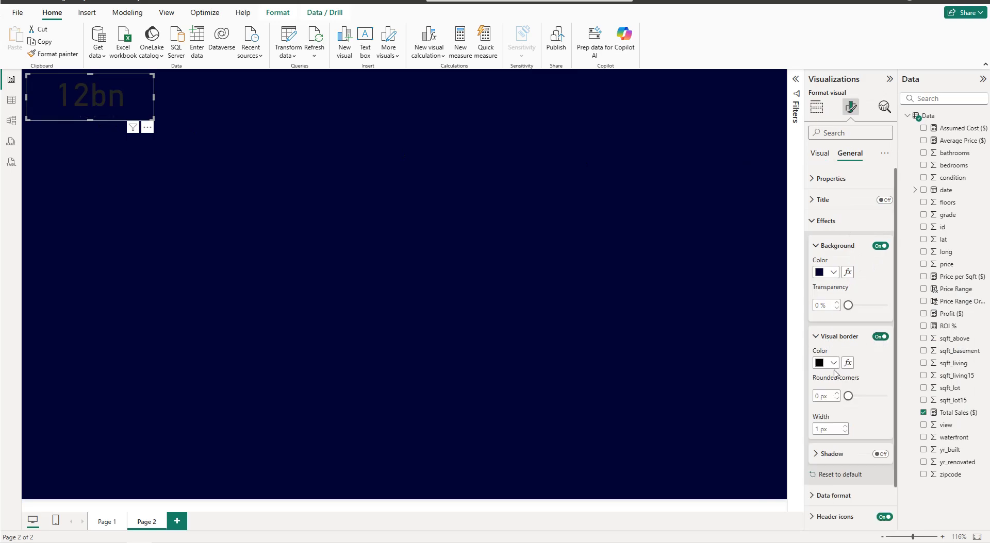
left_click(833, 363)
left_click(857, 326)
left_click(818, 397)
type("1")
key("Return")
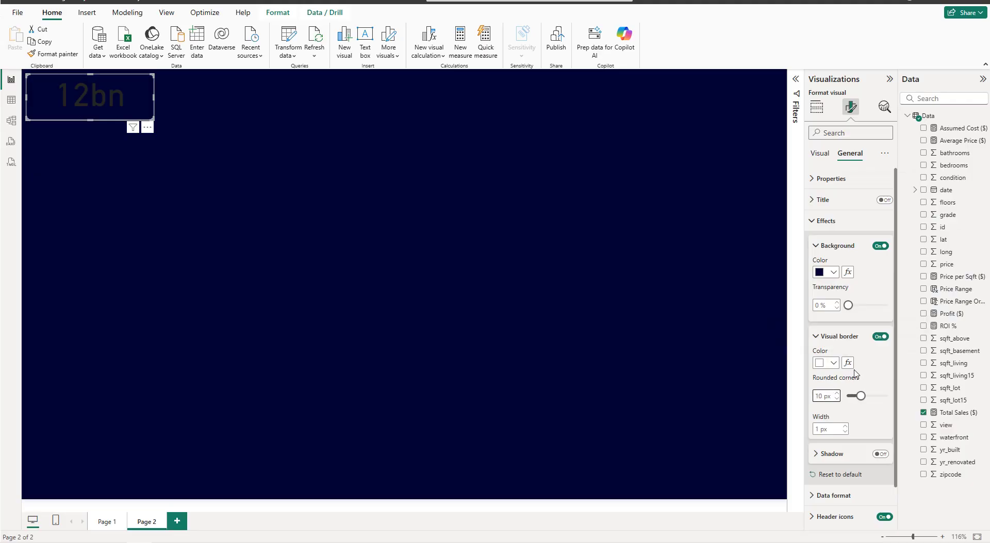
Make the card's DIN callout value white, size 25, with 2 decimal places.
left_click(820, 153)
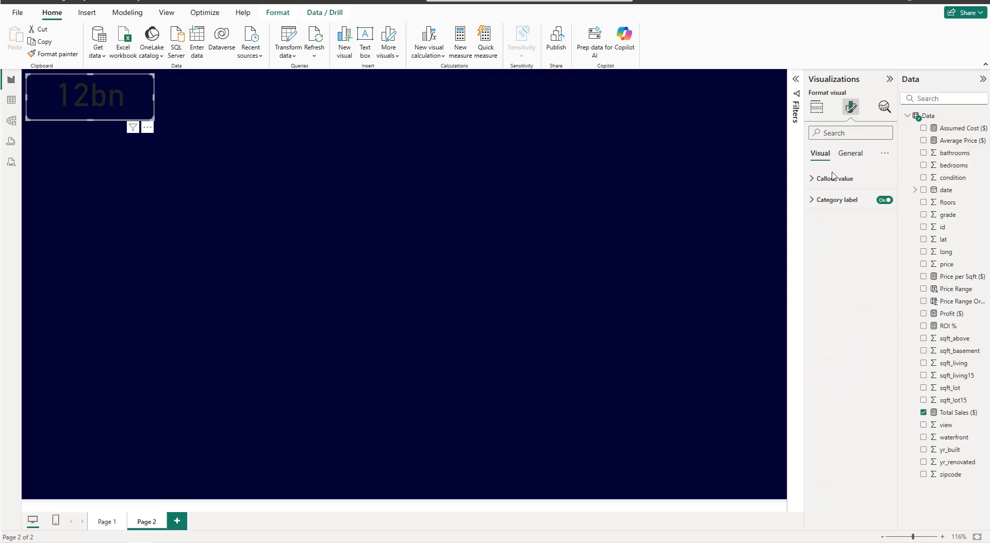
left_click(834, 179)
left_click(852, 215)
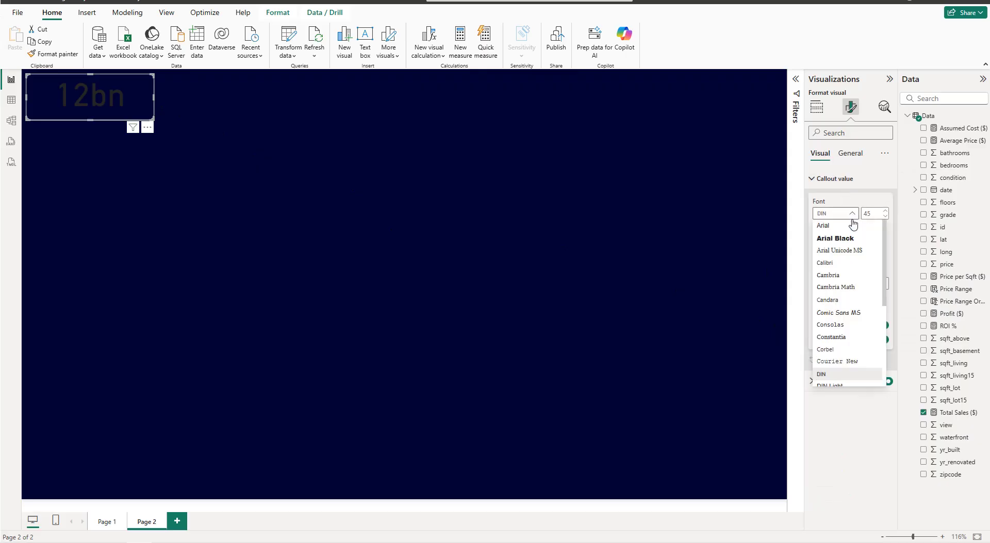
left_click(852, 215)
left_click(826, 256)
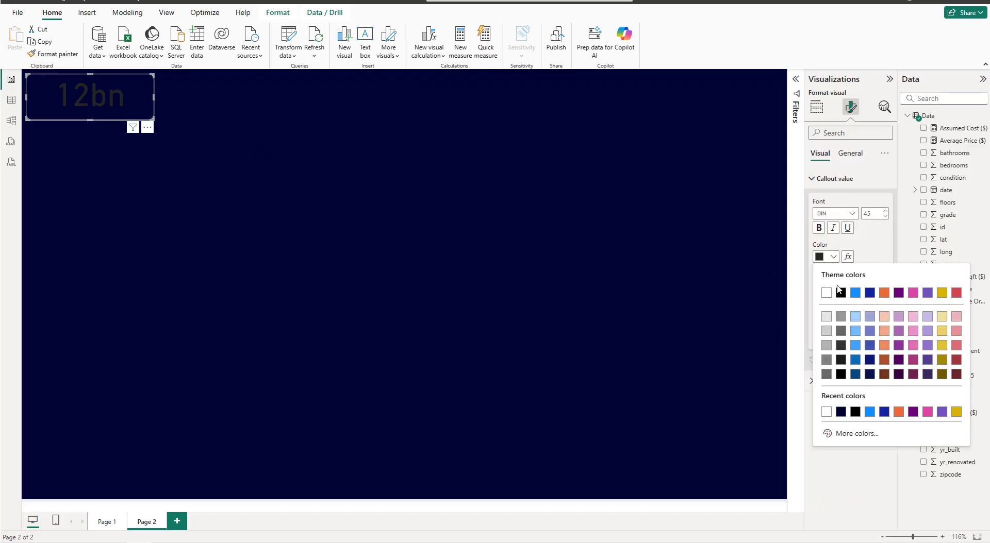
left_click(826, 412)
double_click(869, 213)
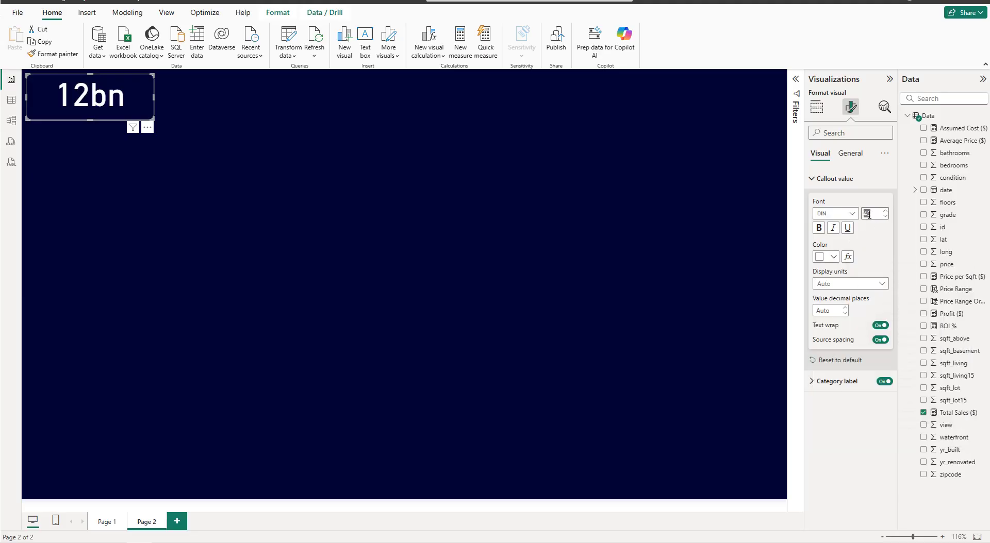
type("30")
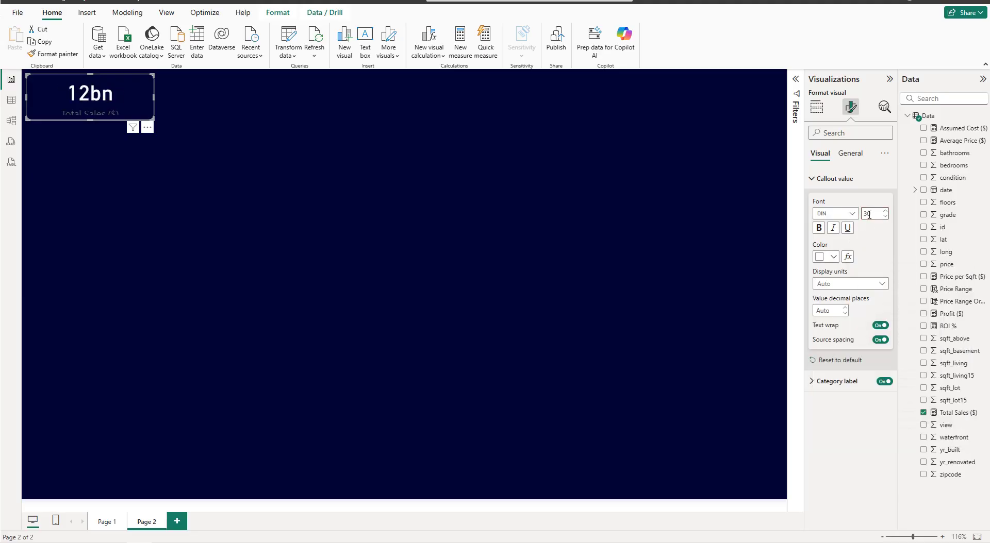
left_click(845, 310)
type("1")
left_click(845, 309)
Make the Total Sales ($) category label white.
left_click(830, 383)
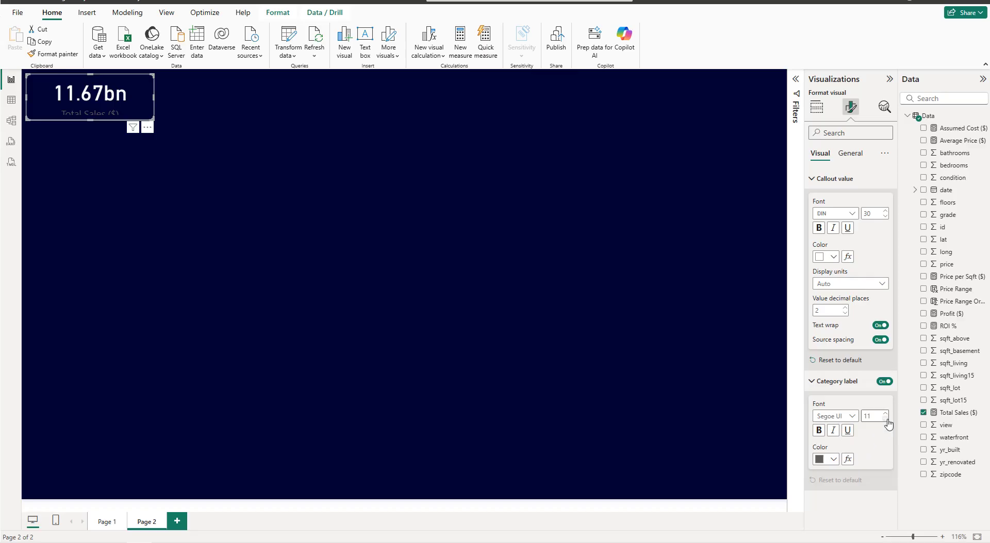
left_click(826, 459)
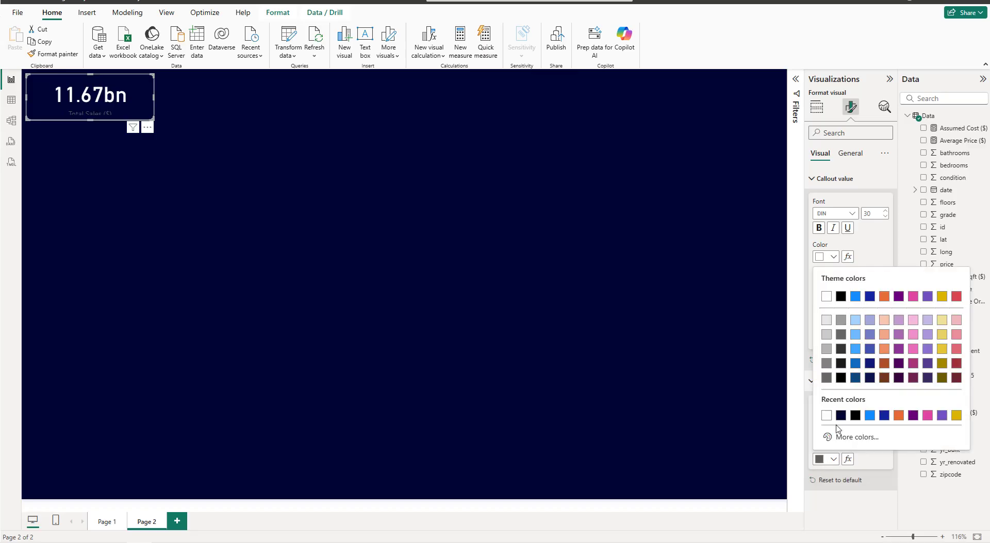
left_click(828, 416)
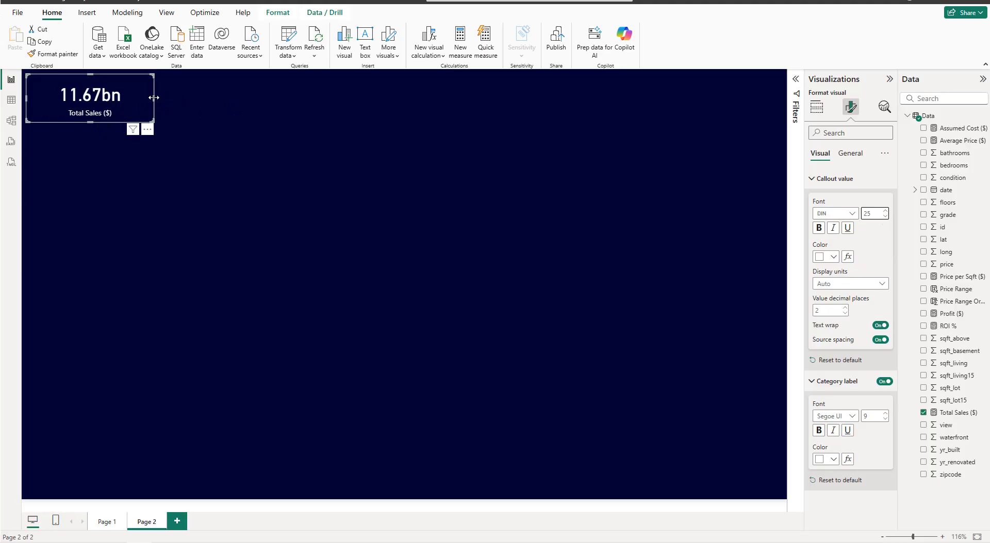
Duplicate the finished card and place the copy to the right of the original.
key("ctrl+c")
key("ctrl+v")
left_click_drag(119, 118, 242, 105)
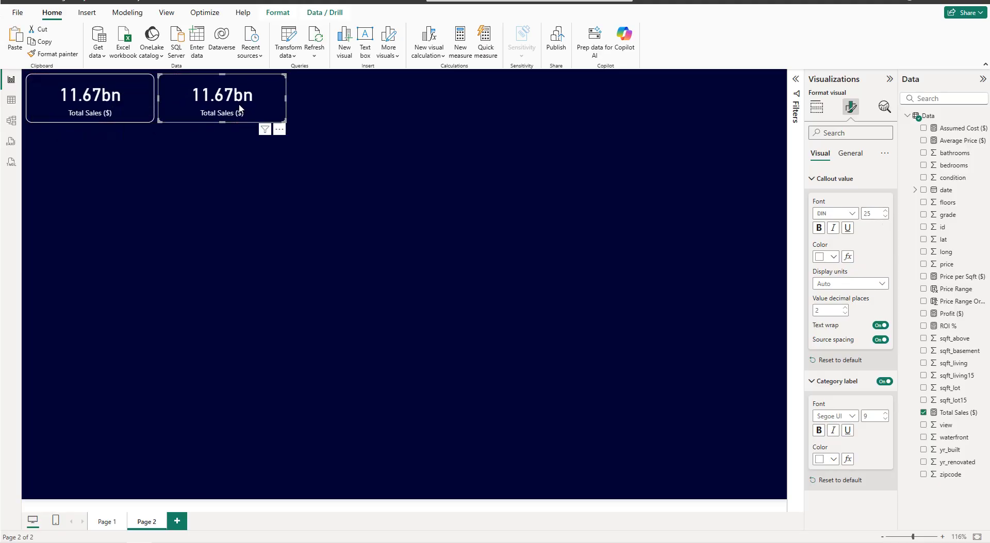
Paste third, fourth and fifth card copies in a row along the top.
key("ctrl+v")
left_click_drag(128, 118, 373, 105)
key("ctrl+v")
left_click_drag(121, 105, 512, 98)
key("ctrl+v")
left_click_drag(123, 108, 655, 109)
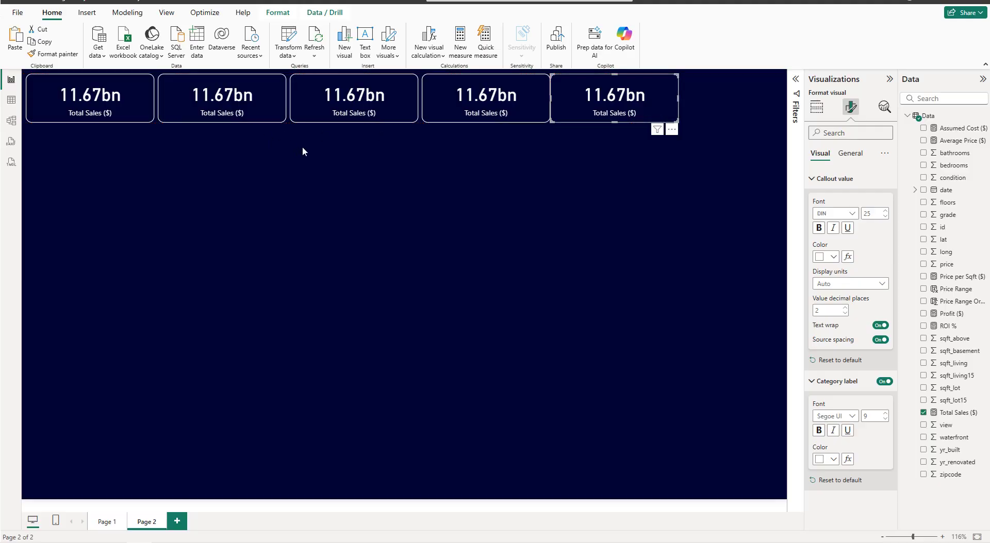
Narrow the five cards slightly so they fit across the row.
left_click(143, 107)
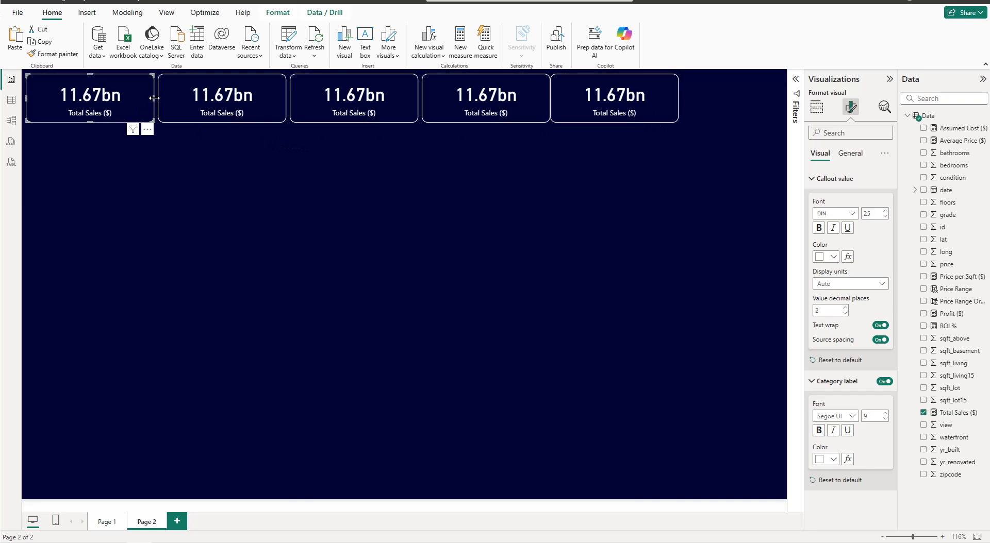
left_click_drag(154, 98, 159, 99)
mouse_move(279, 103)
left_mouse_down()
mouse_move(294, 98)
mouse_move(284, 98)
left_mouse_up()
mouse_move(401, 97)
left_mouse_down()
mouse_move(426, 97)
mouse_move(417, 98)
left_mouse_up()
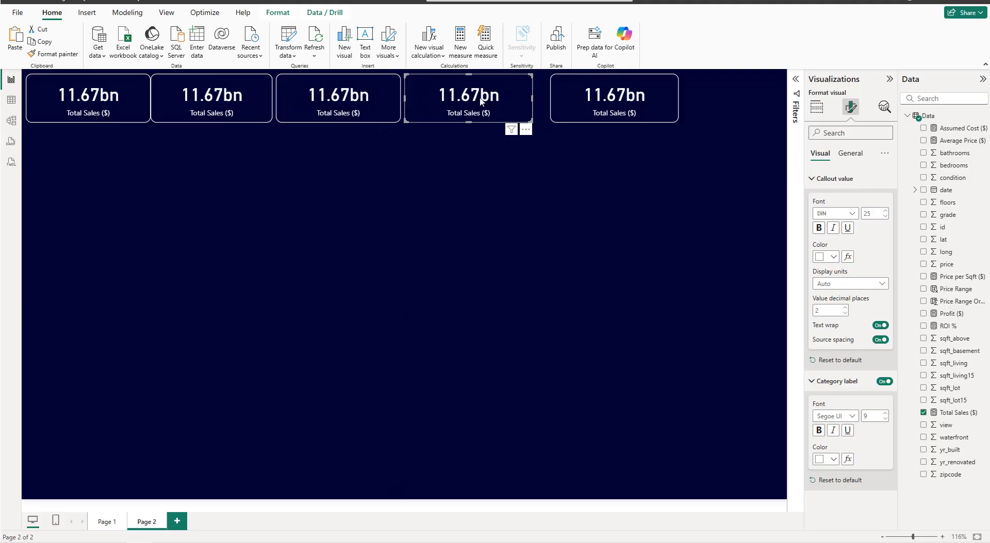
mouse_move(531, 99)
left_mouse_down()
mouse_move(542, 97)
mouse_move(535, 103)
left_mouse_up()
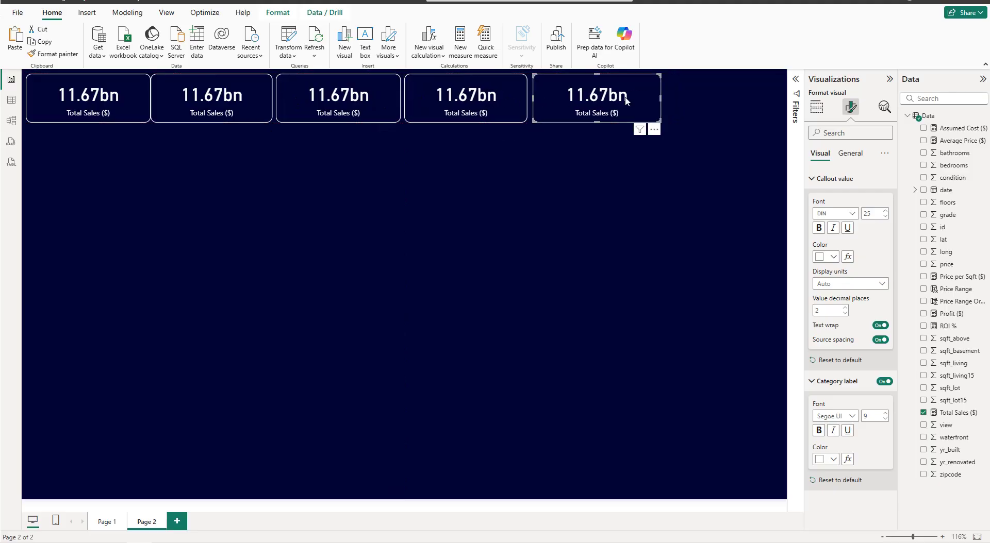
left_click_drag(662, 100, 650, 103)
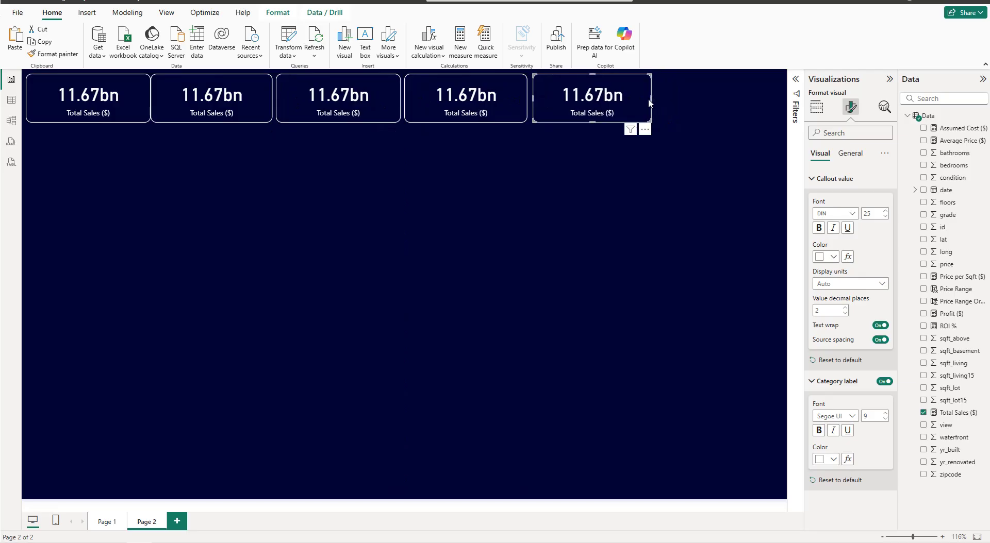
Paste a sixth card at the end of the row and begin selecting the cards.
key("ctrl+v")
left_click_drag(155, 103, 752, 100)
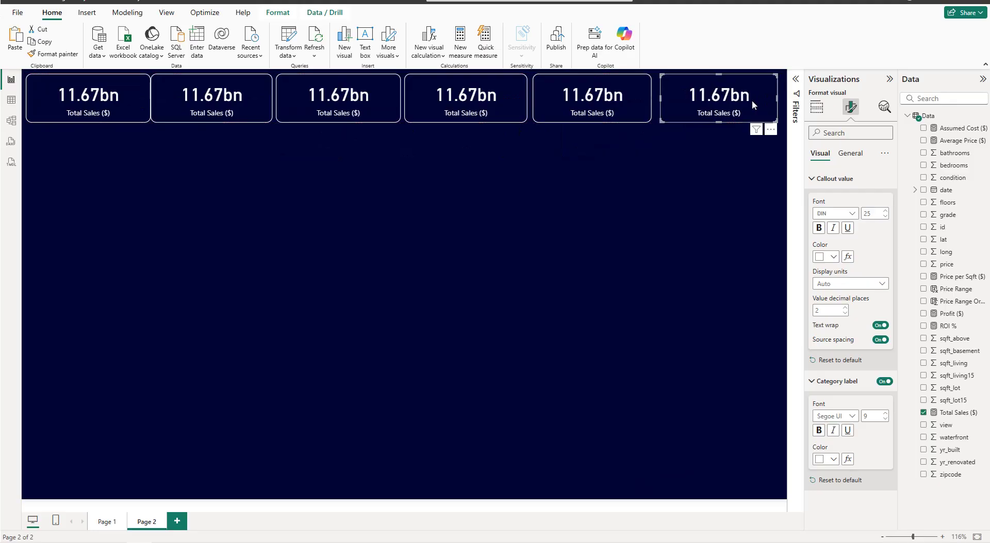
left_click(642, 100, "ctrl")
left_click(485, 112, "ctrl")
Select all six cards and distribute them horizontally with Align.
left_click(310, 102, "ctrl")
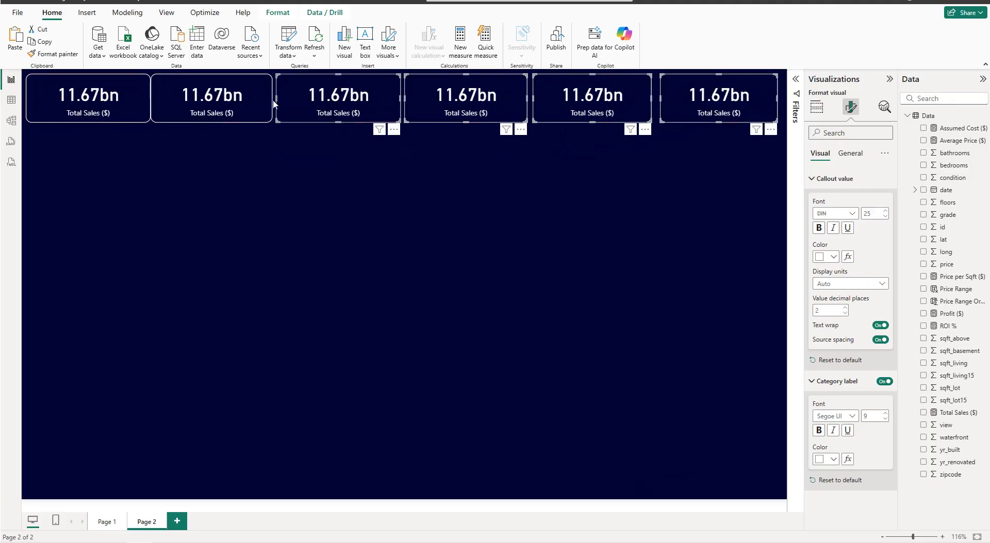
left_click(203, 99, "ctrl")
left_click(121, 98, "ctrl")
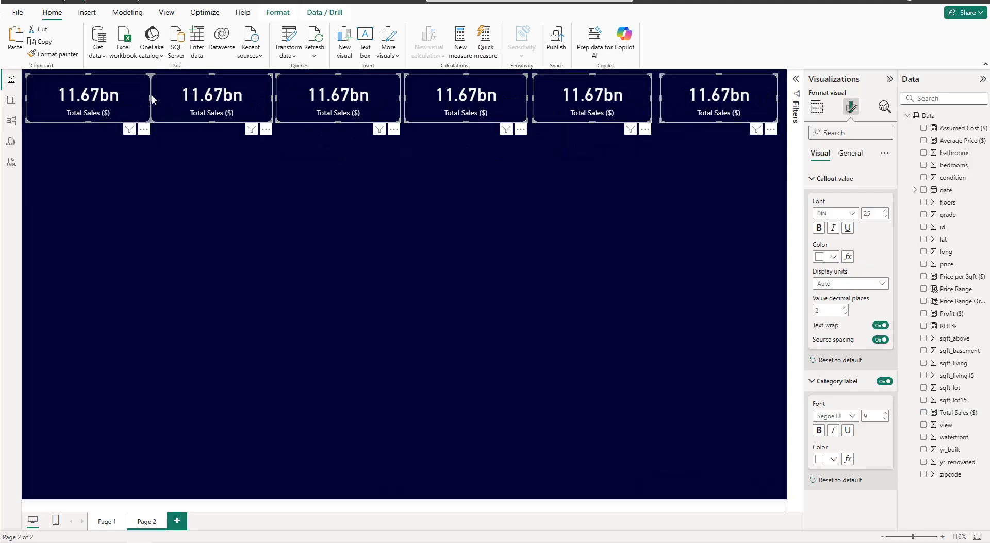
left_click(283, 15)
left_click(224, 49)
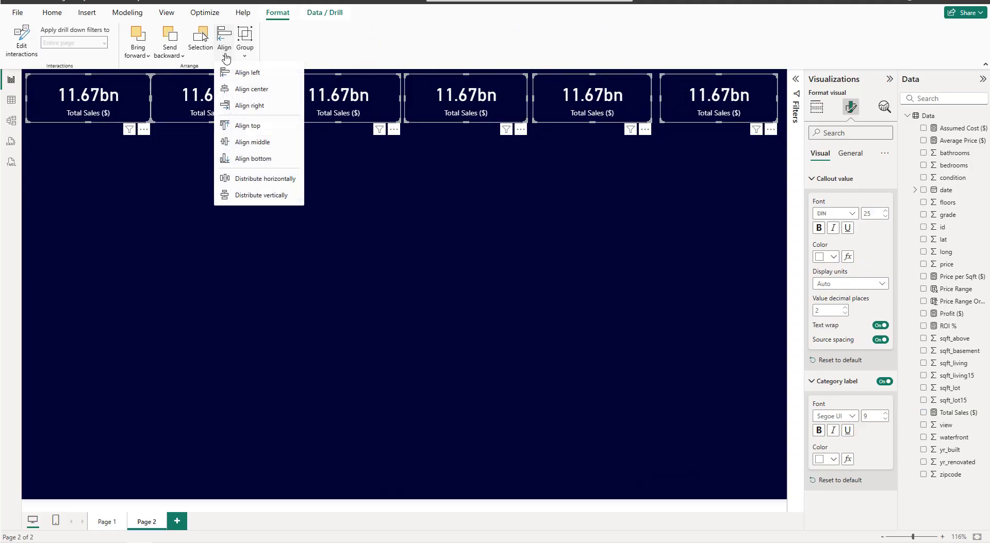
left_click(265, 177)
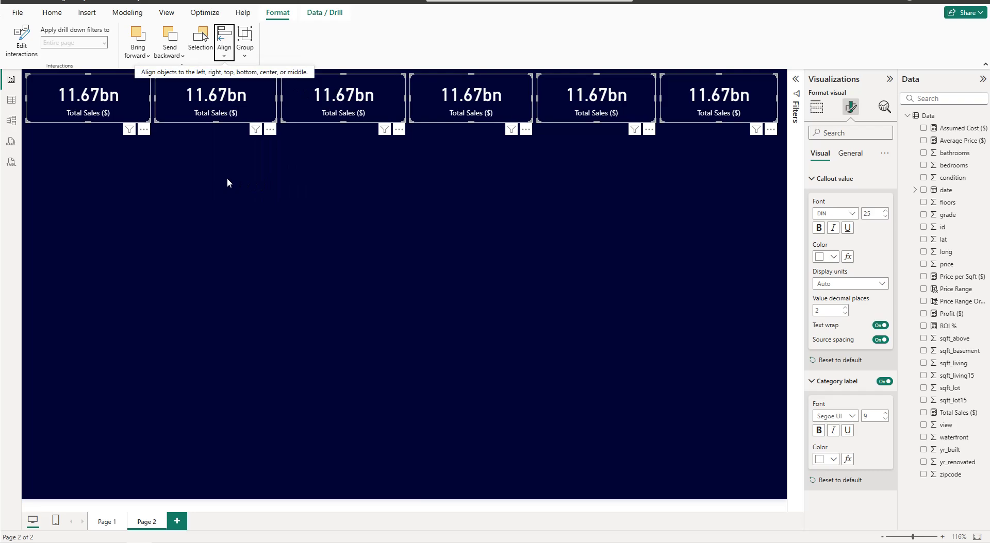
Reselect all six cards and nudge them slightly right.
key("Escape")
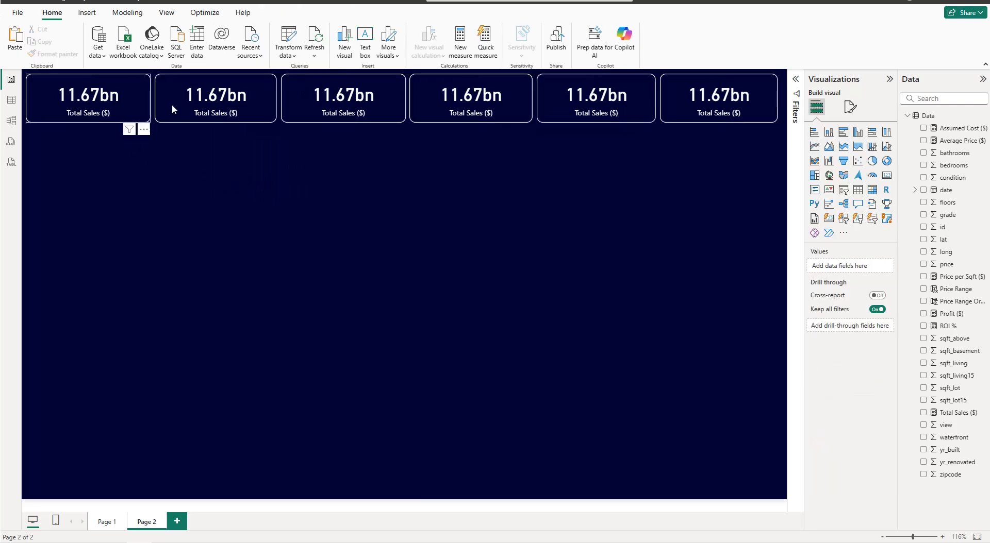
left_click(248, 104, "ctrl")
left_click(340, 104, "ctrl")
left_click(464, 104, "ctrl")
left_click(590, 109, "ctrl")
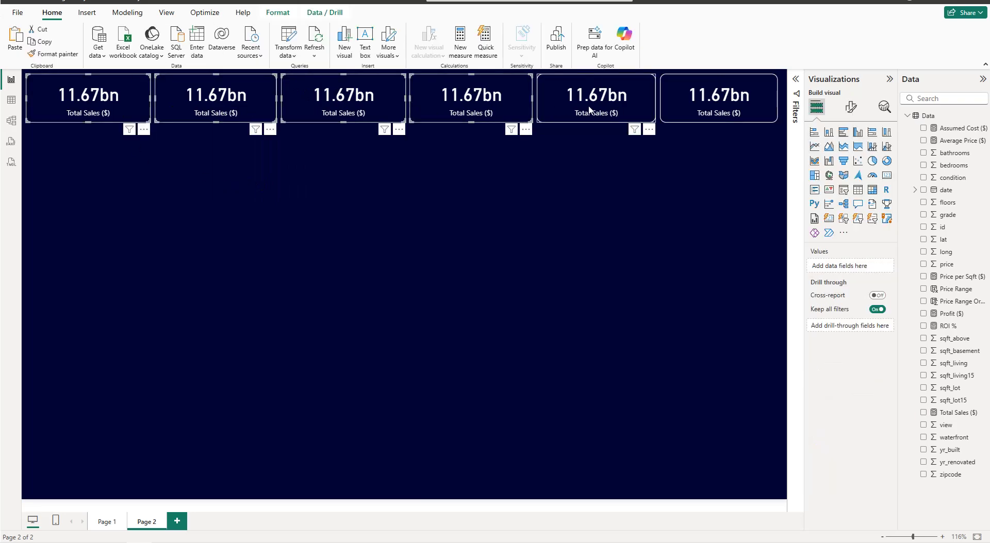
left_click(693, 110, "ctrl")
key("Right")
key("Right")
key("Right")
key("Right")
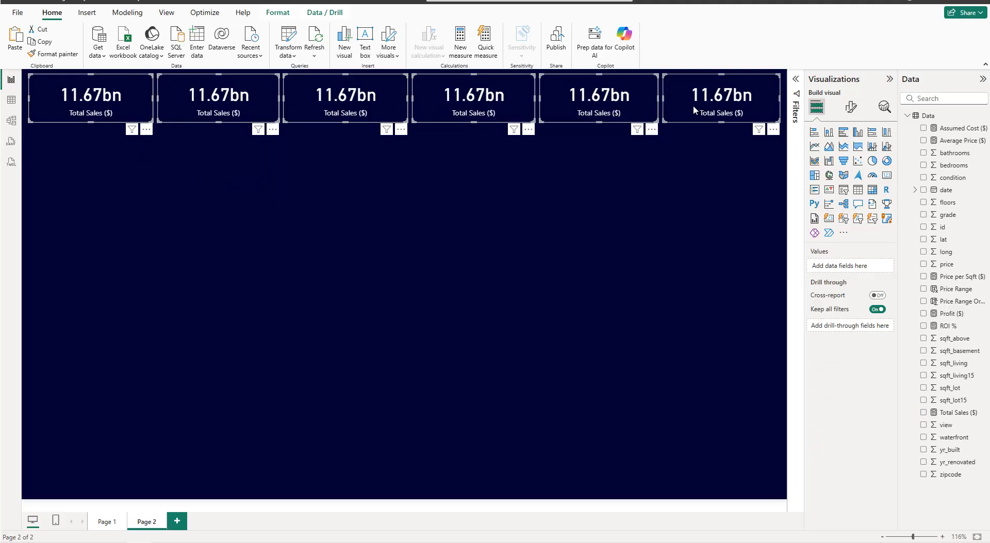
Replace Total Sales with Average Price ($) on card two and Price per Sqft ($) on card three.
left_click(252, 164)
left_click(246, 116)
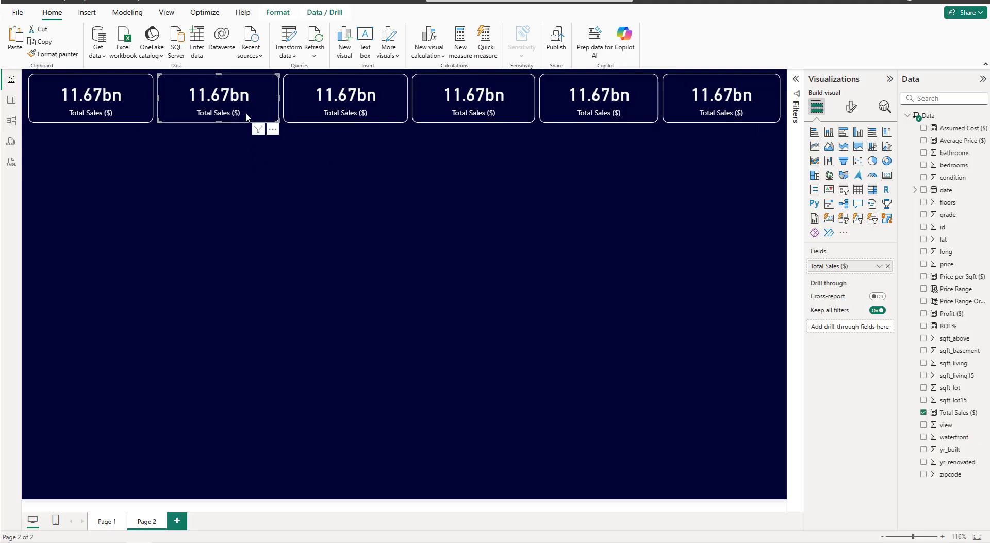
left_click(888, 267)
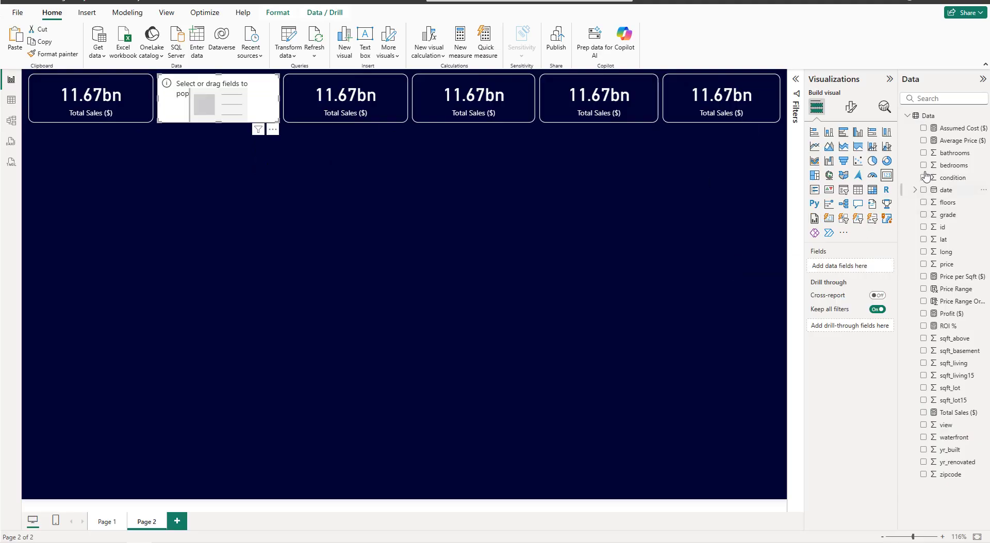
left_click(923, 140)
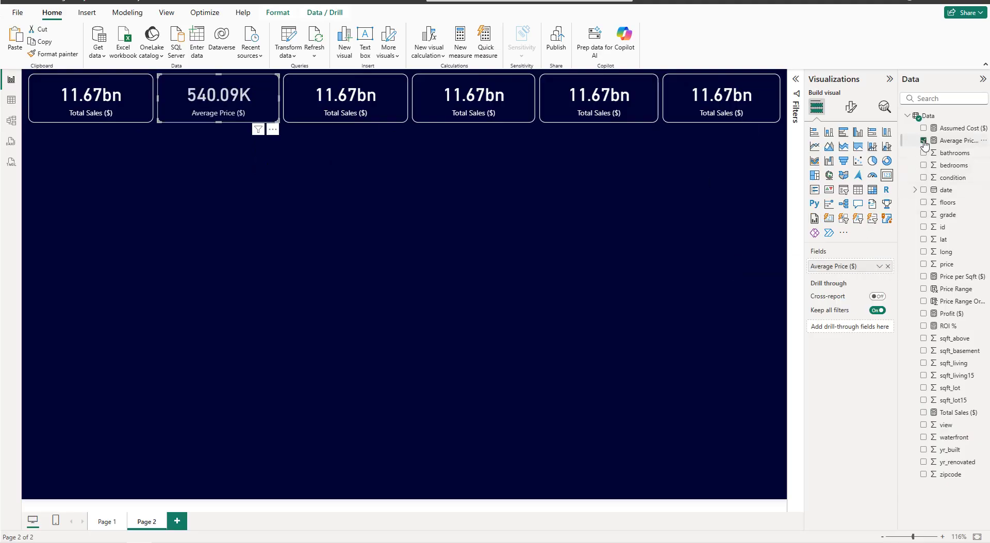
left_click(353, 101)
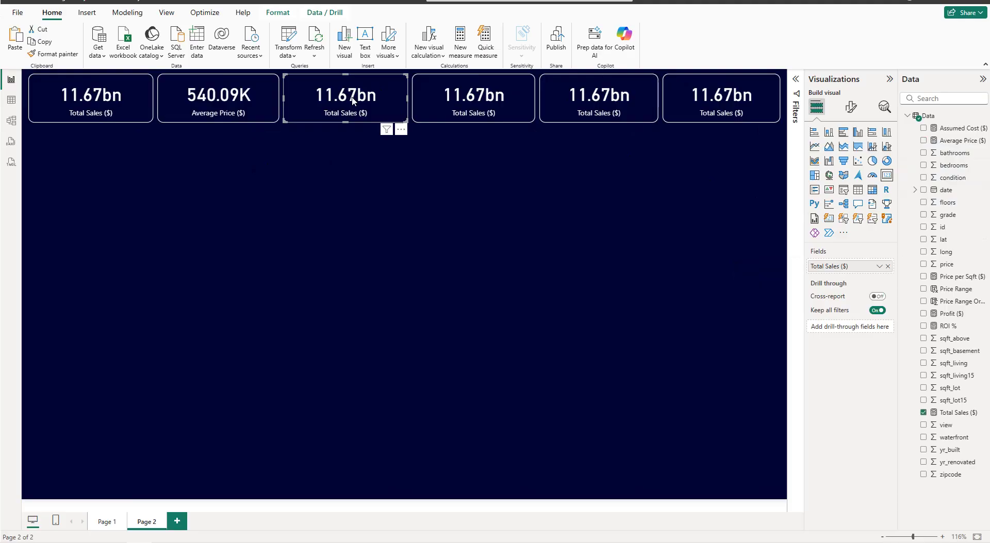
left_click(888, 267)
left_click(923, 277)
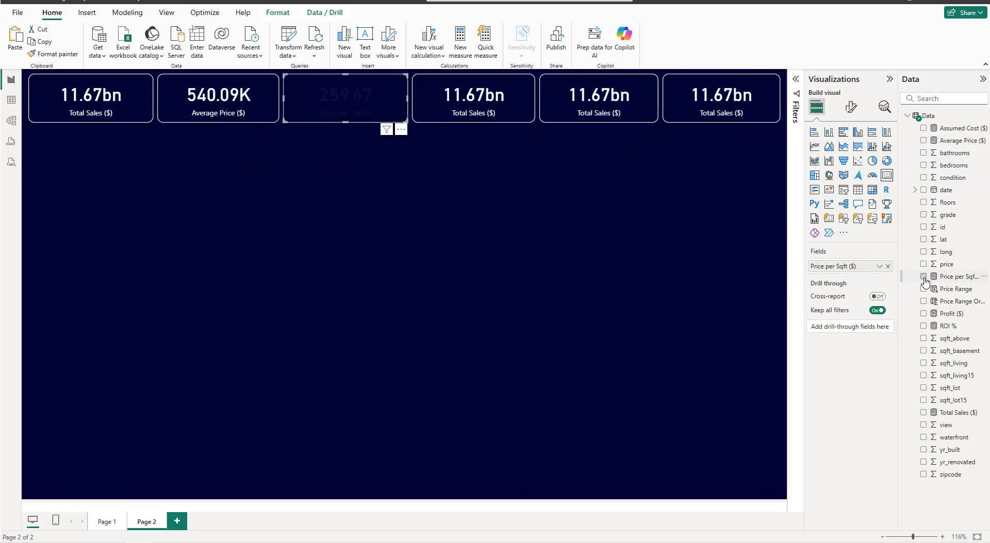
Switch cards four to six to Assumed Cost ($), Profit ($) and ROI %.
left_click(513, 116)
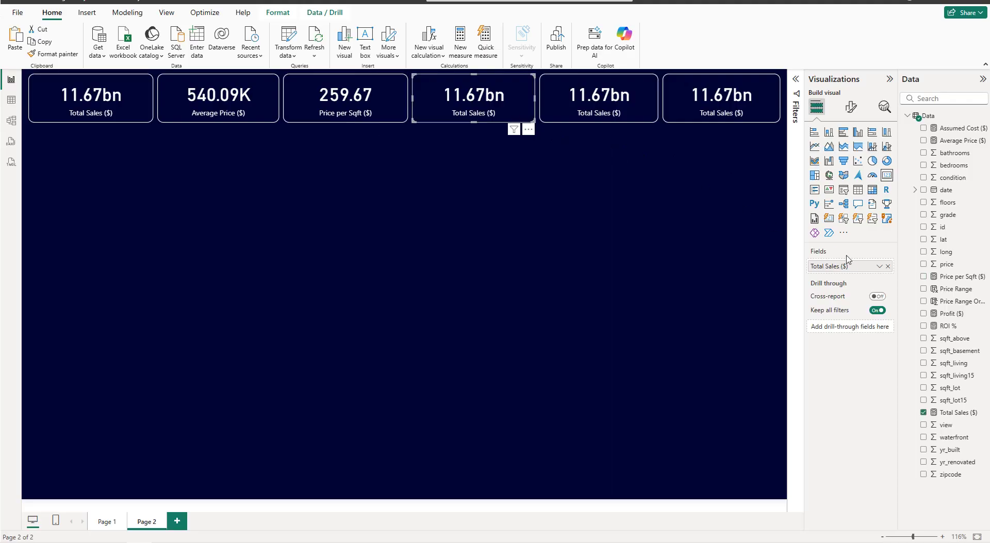
left_click(887, 266)
left_click(923, 129)
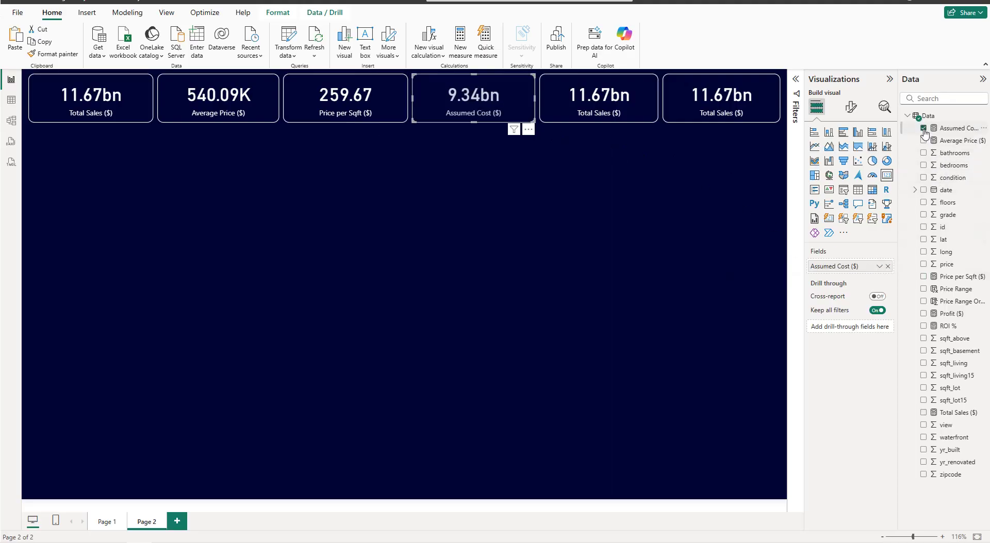
left_click(643, 107)
left_click(887, 266)
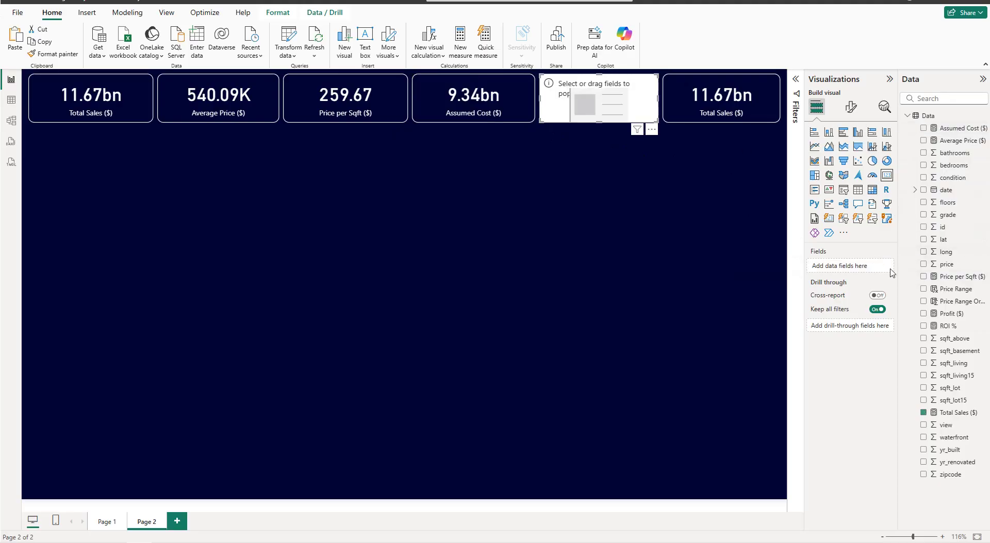
left_click(924, 314)
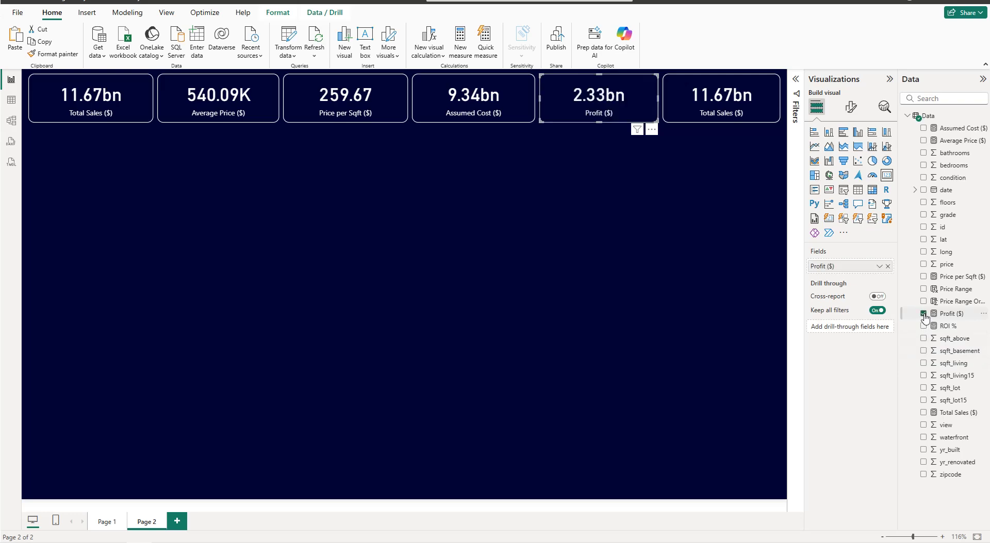
left_click(754, 122)
left_click(887, 266)
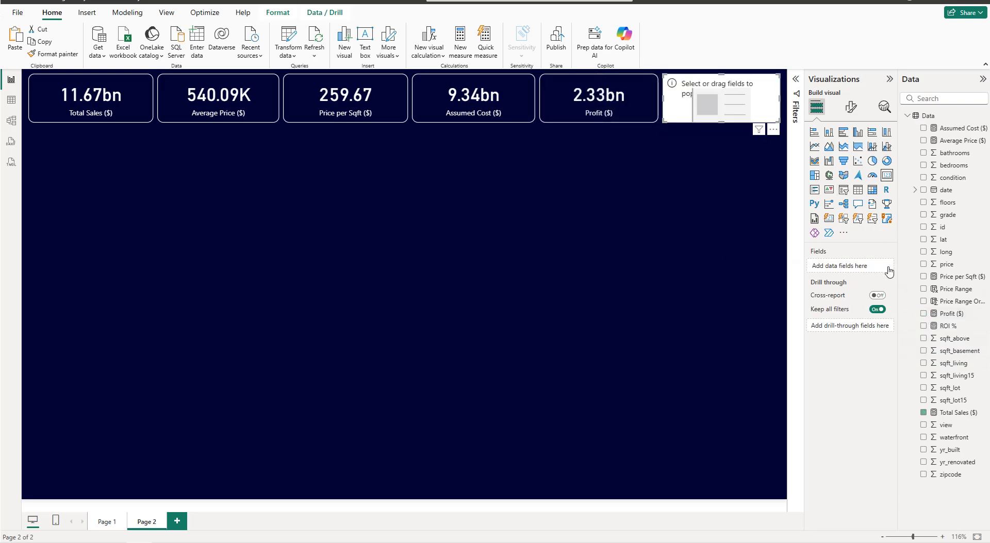
left_click(923, 326)
left_click(516, 219)
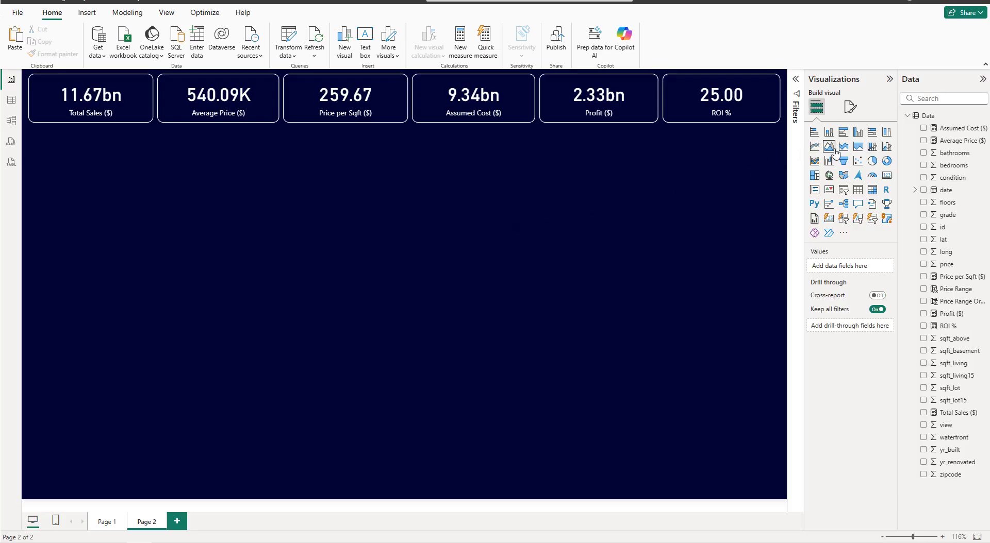
Insert a clustered column chart and stretch it wide beneath the card row.
left_click(859, 135)
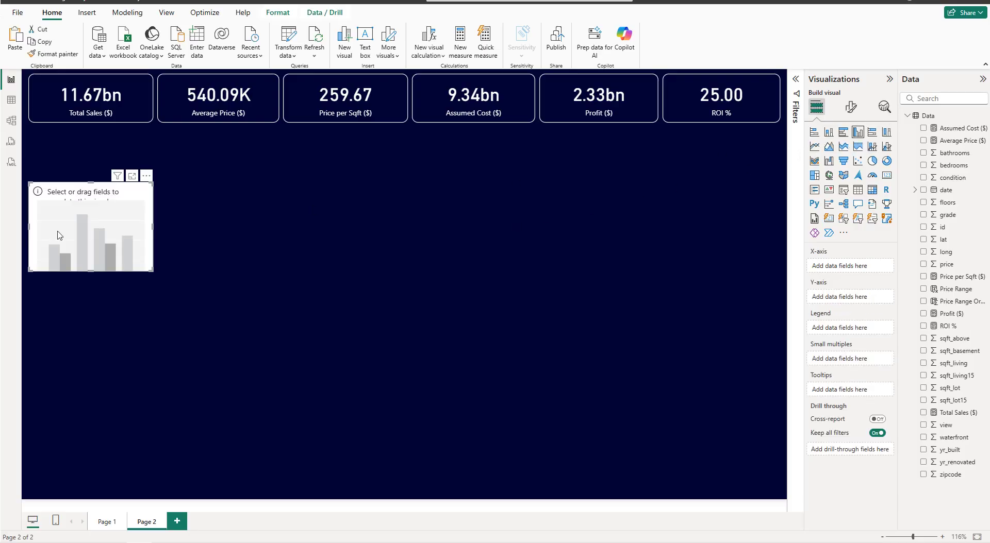
left_click_drag(62, 233, 62, 180)
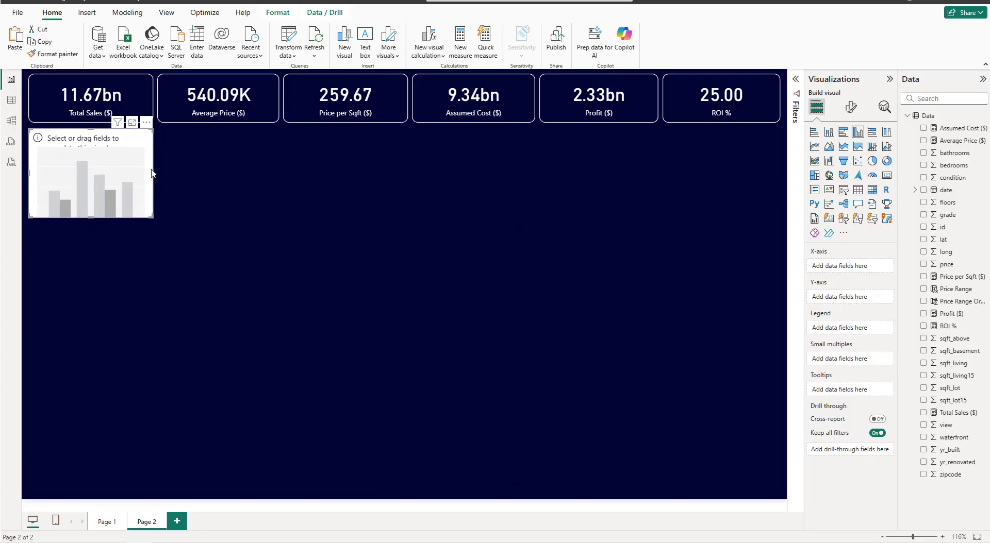
left_click_drag(153, 175, 279, 180)
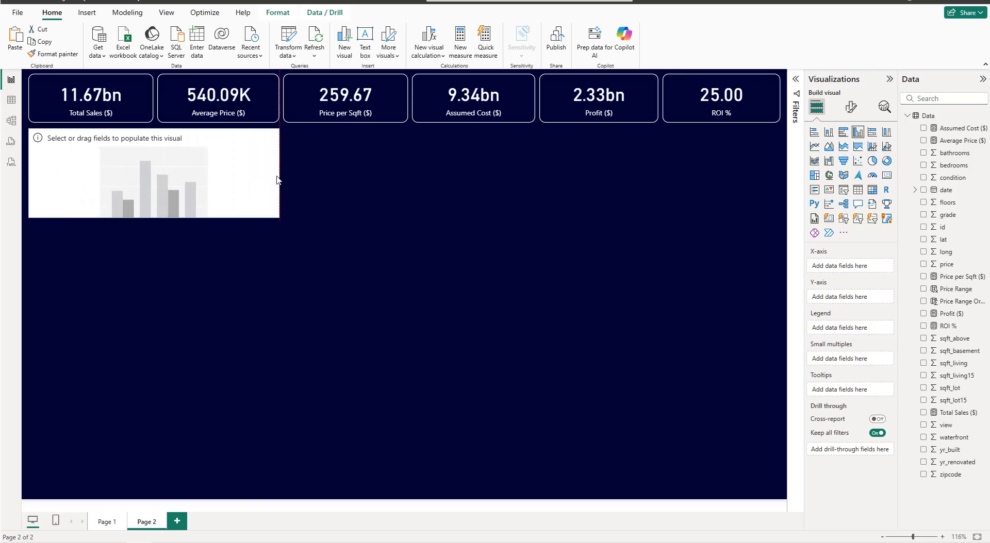
left_click_drag(157, 218, 161, 227)
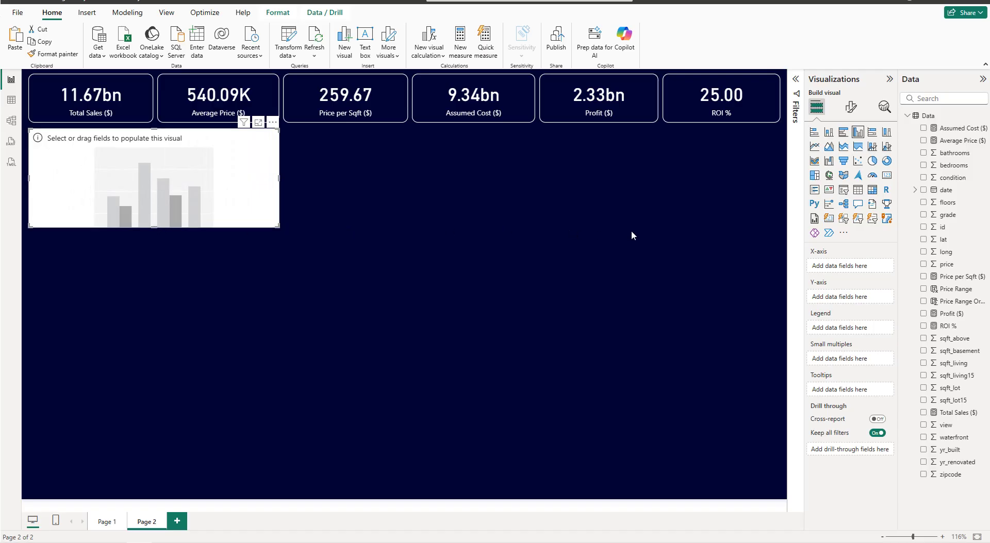
Plot Average Price ($) by bedrooms on the chart and expand the Filters pane.
left_click(925, 166)
left_click_drag(839, 302, 841, 267)
mouse_move(954, 140)
left_mouse_down()
mouse_move(845, 296)
mouse_move(866, 304)
left_mouse_up()
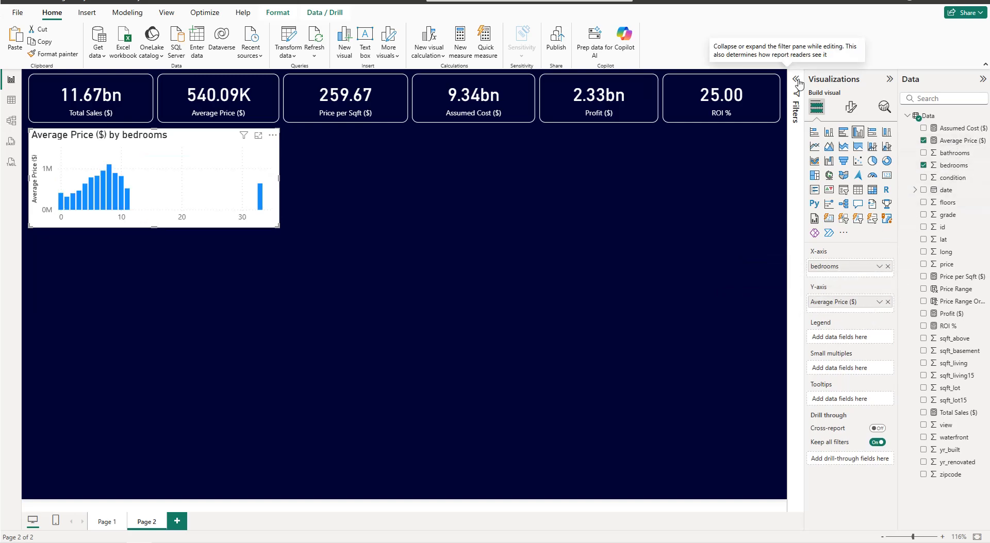
left_click(795, 79)
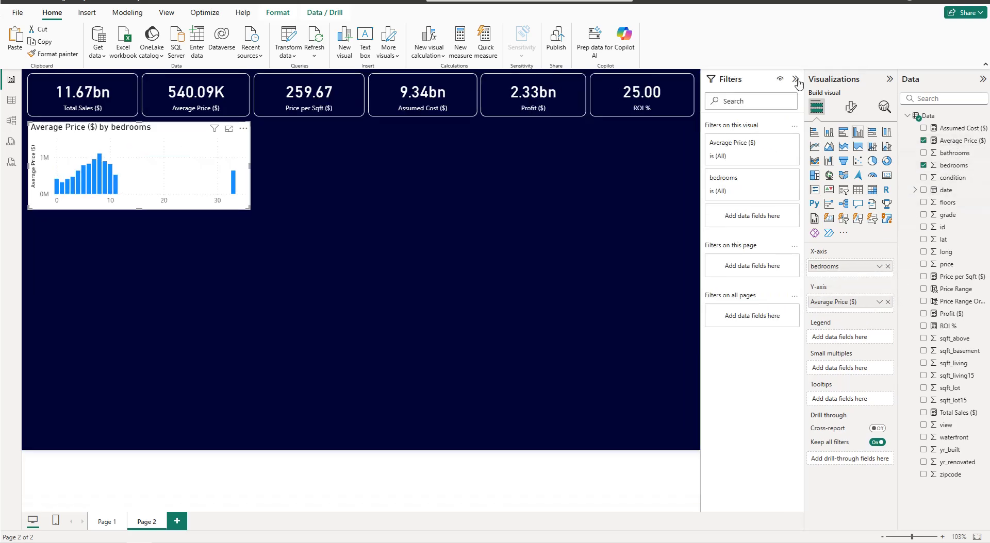
Set the bedrooms filter to Basic filtering with every value selected except 33.
left_click(772, 179)
left_click(757, 223)
left_click(735, 248)
left_click(721, 233)
scroll(798, 242, "down", 3)
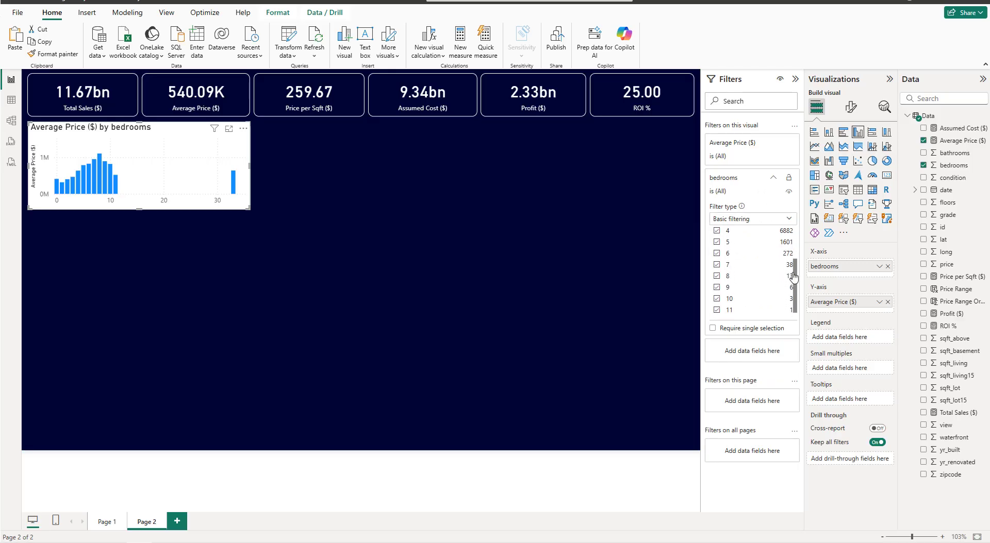
left_click(717, 313)
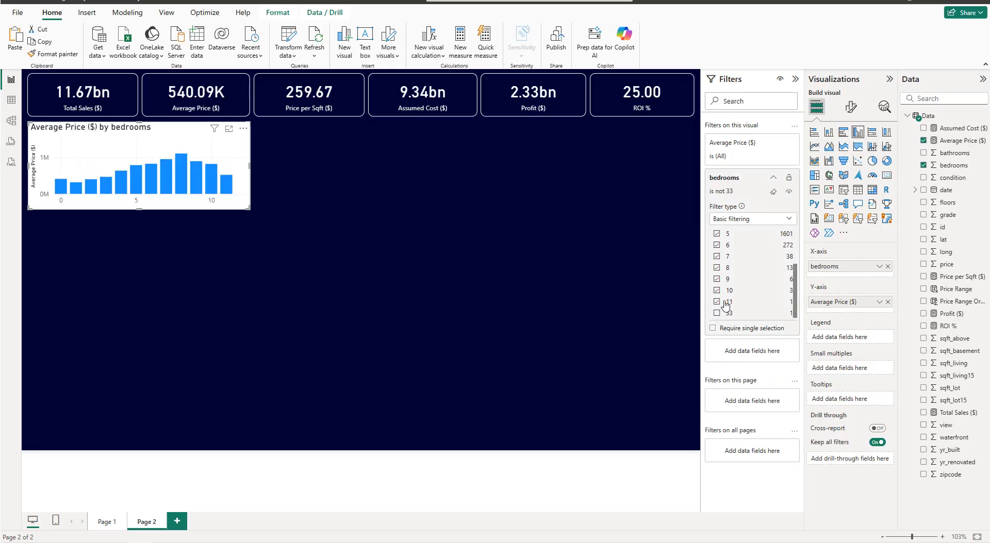
left_click(773, 177)
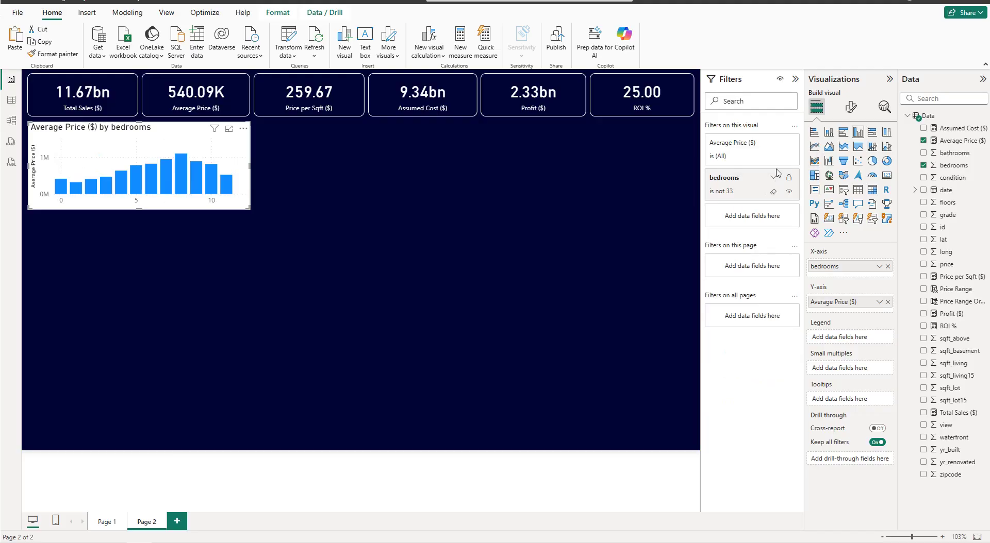
Centre the bedrooms chart title and make it white.
left_click(849, 108)
left_click(854, 154)
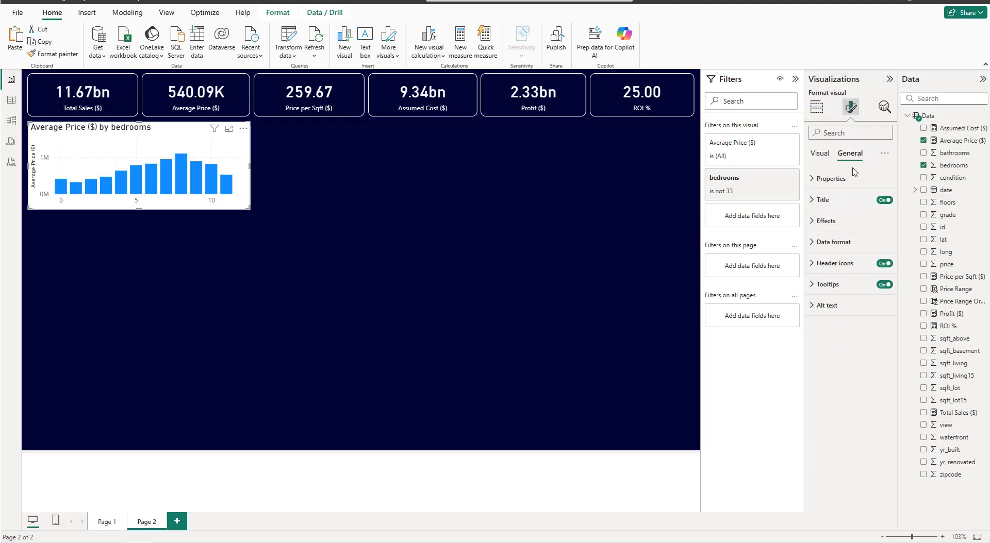
left_click(846, 200)
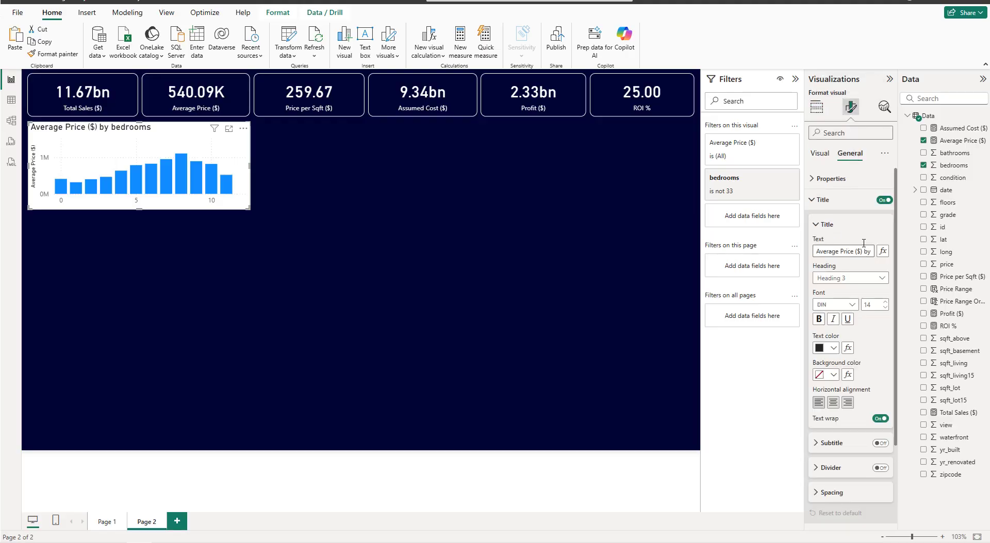
left_click(833, 402)
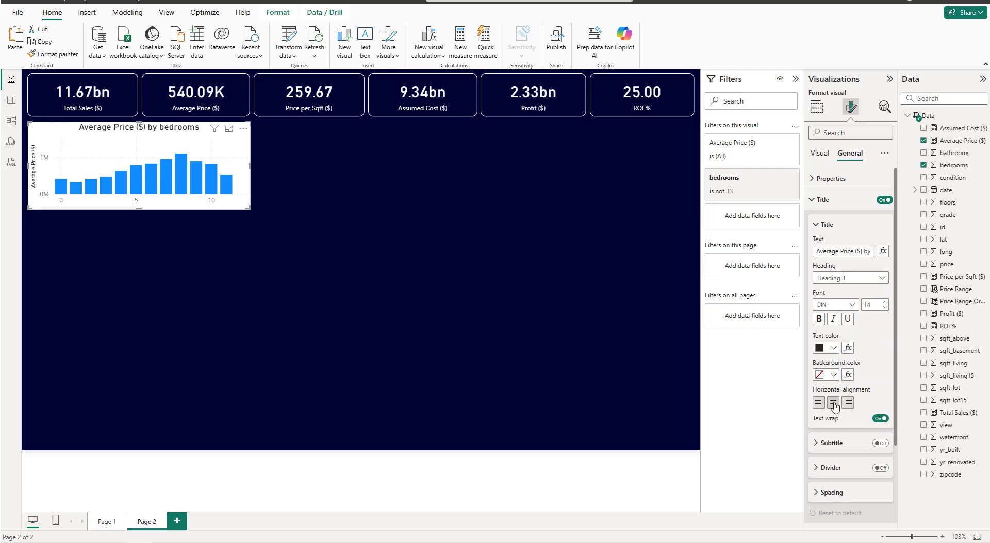
left_click(827, 348)
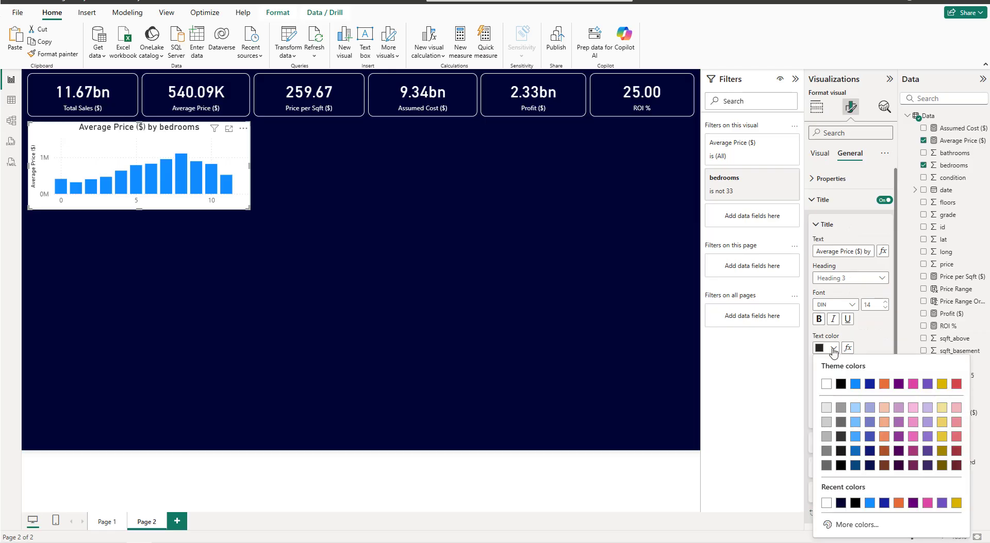
left_click(826, 385)
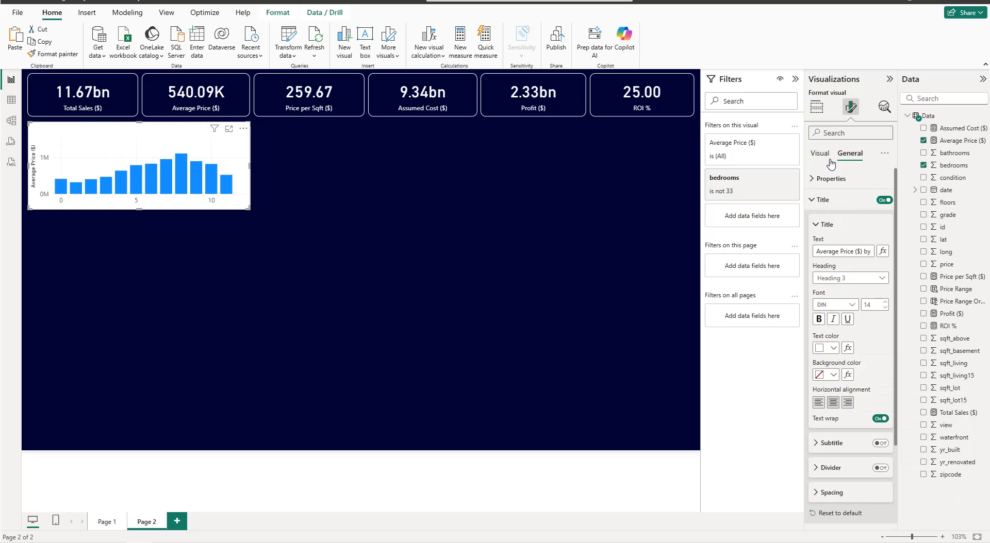
left_click(822, 200)
Give the chart a dark navy background and a white border with 10 px rounded corners.
left_click(826, 221)
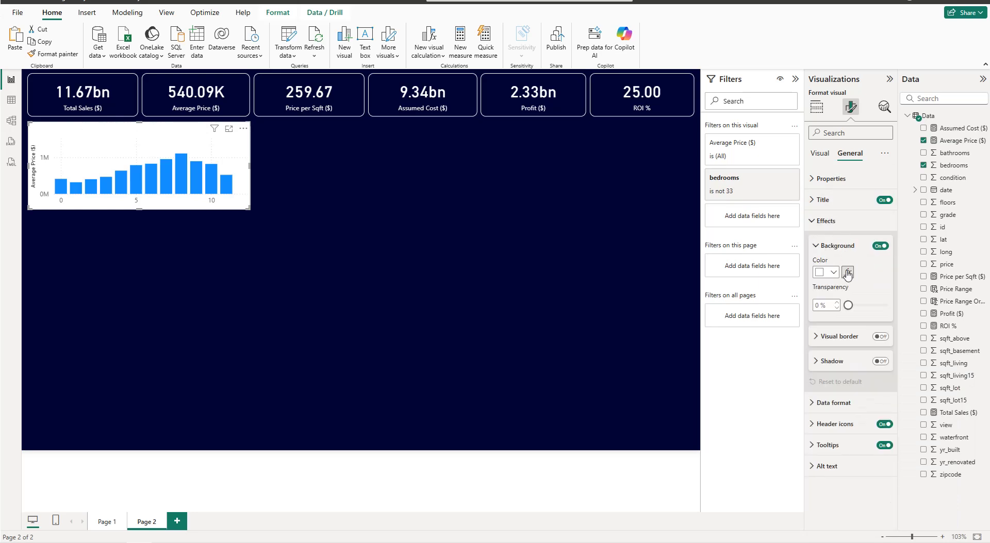
left_click(831, 272)
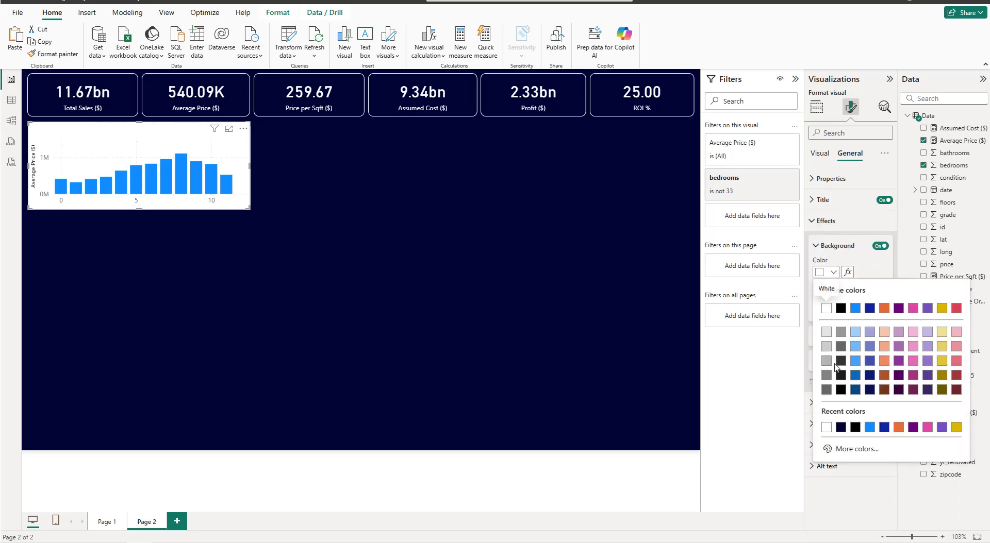
left_click(840, 428)
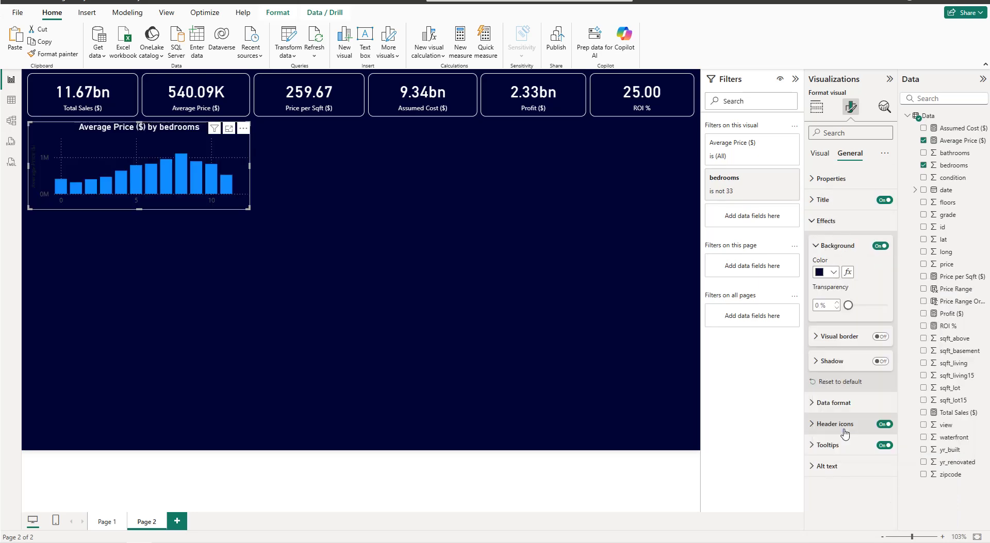
left_click(884, 344)
left_click(879, 336)
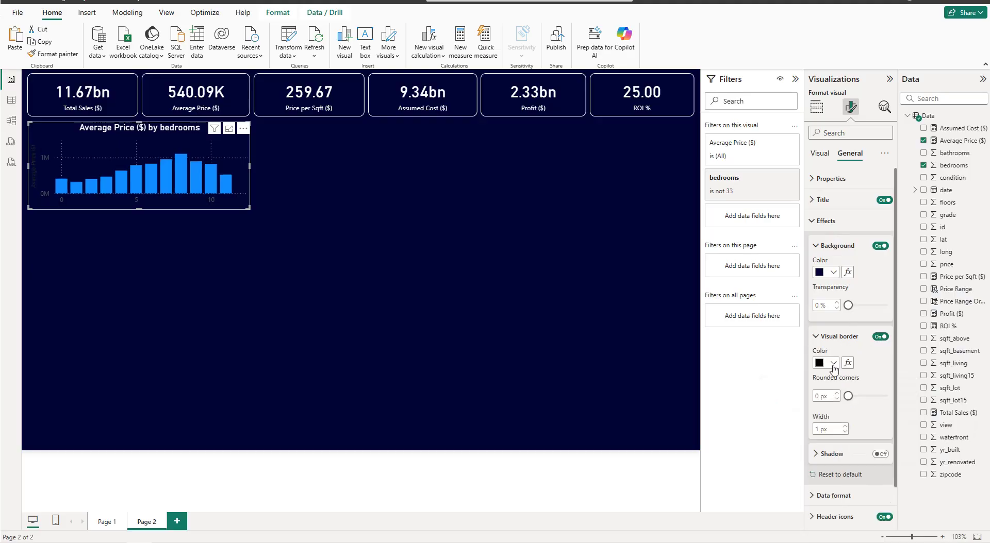
left_click(834, 363)
left_click(819, 191)
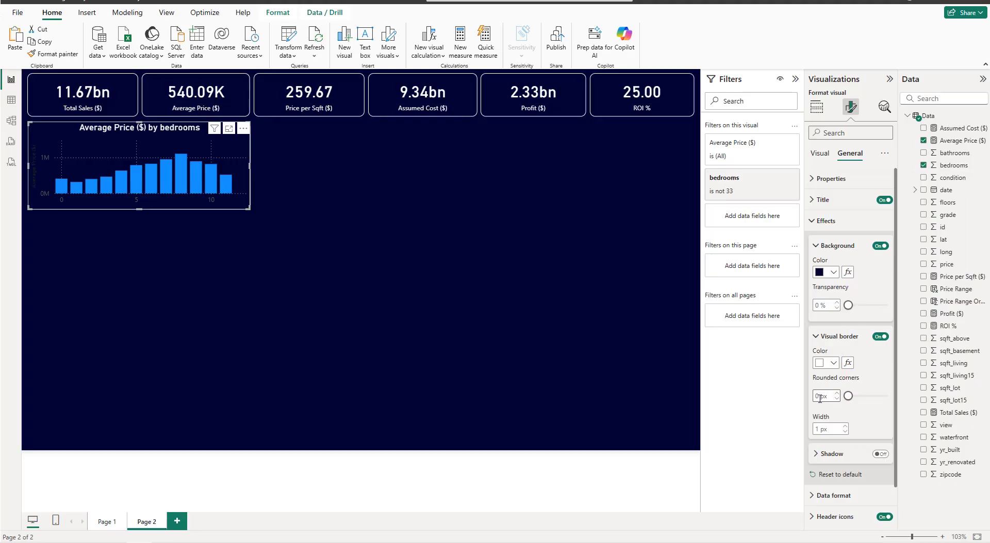
double_click(818, 396)
type("10")
left_click(823, 221)
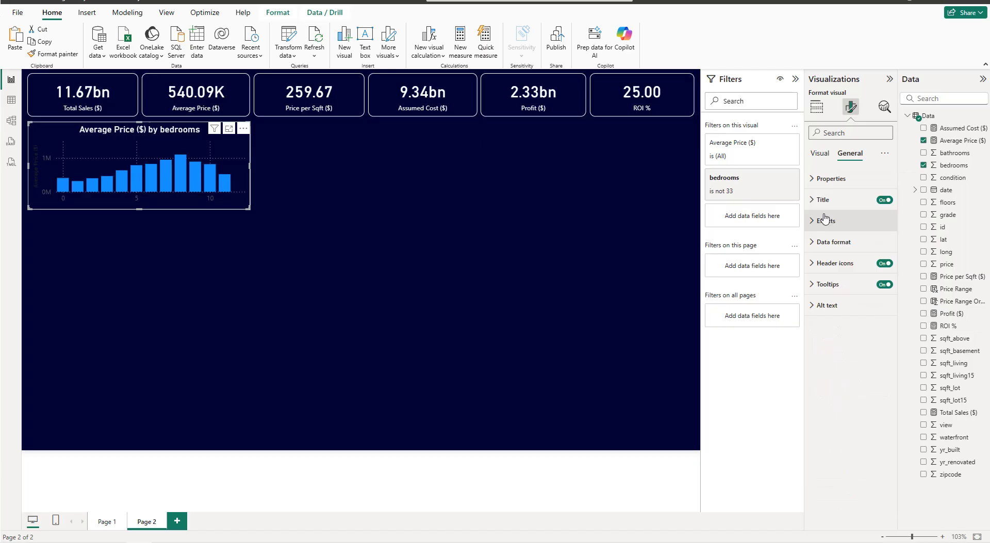
Turn off the chart's horizontal and vertical gridlines.
left_click(821, 155)
left_click(856, 263)
left_click(878, 290)
left_click(879, 447)
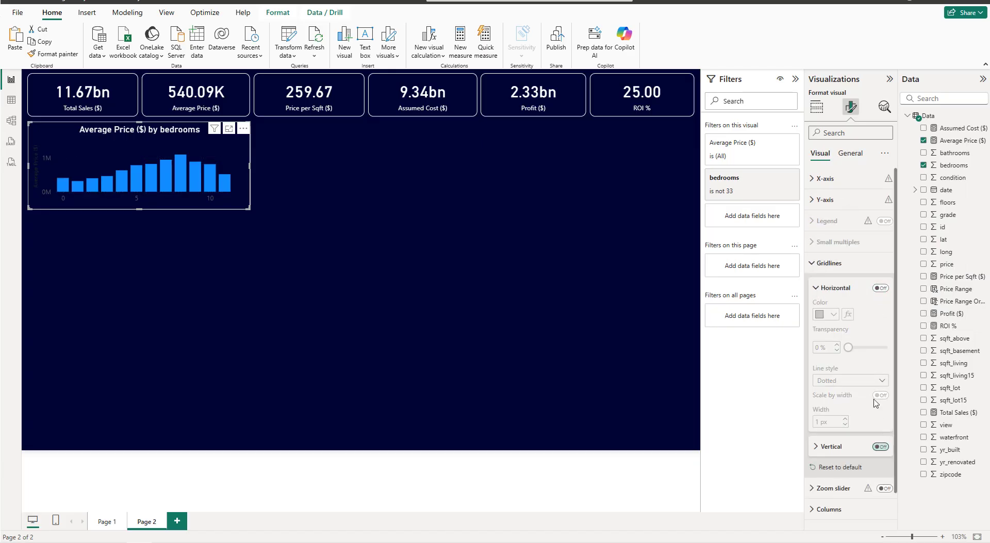
left_click(855, 265)
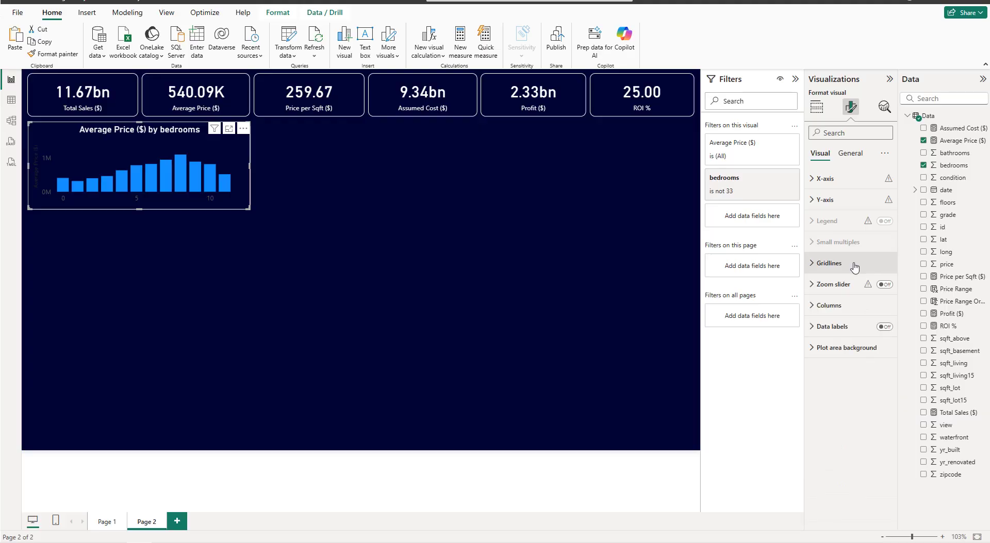
Make the x-axis value labels white.
left_click(834, 180)
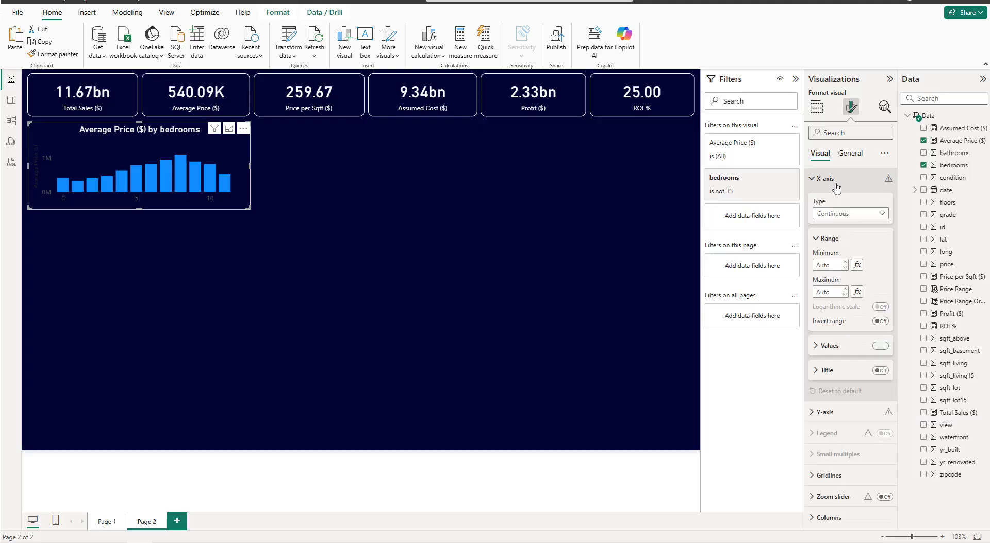
left_click(841, 351)
left_click(829, 416)
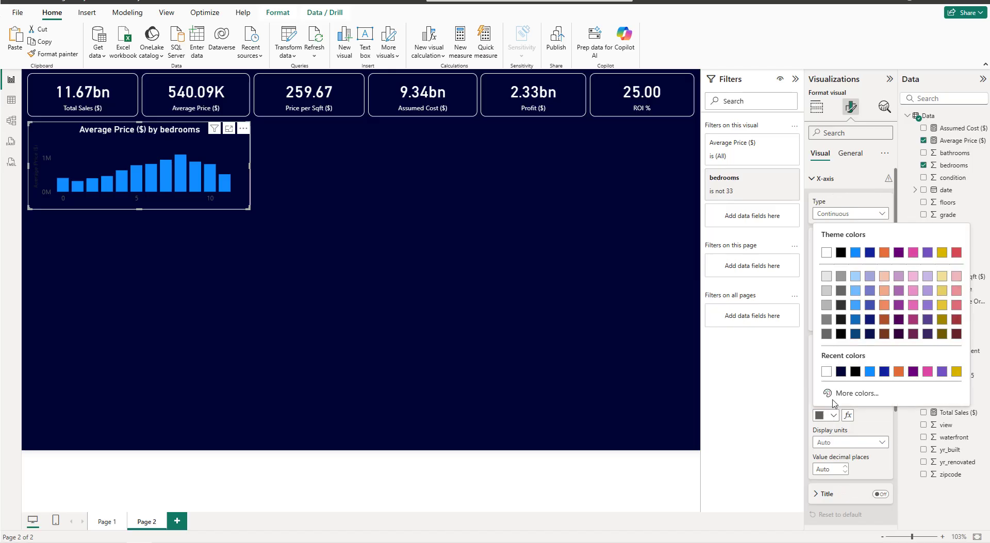
left_click(826, 373)
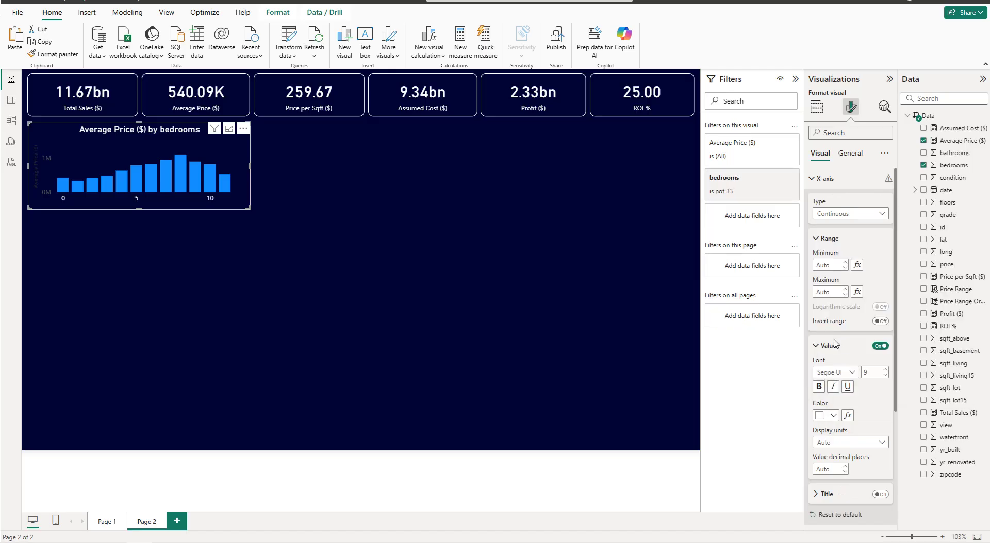
left_click(825, 178)
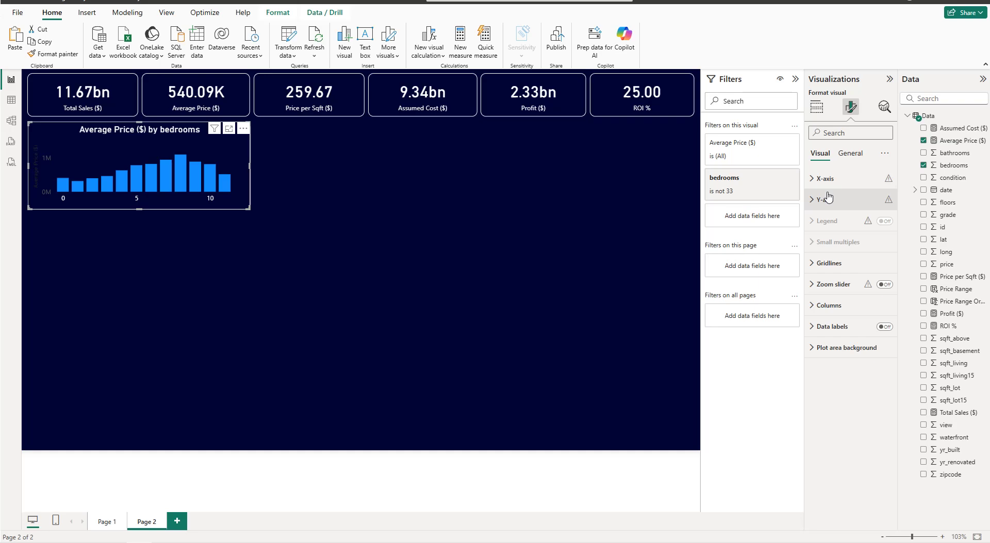
Make the y-axis value labels white and switch off the y-axis title.
left_click(825, 200)
left_click(838, 334)
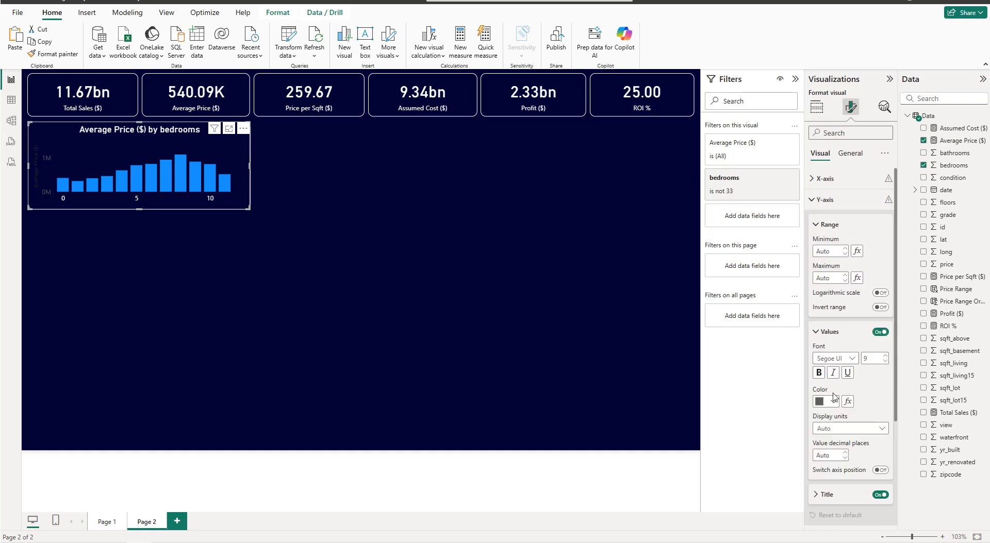
left_click(830, 402)
left_click(831, 359)
left_click(879, 495)
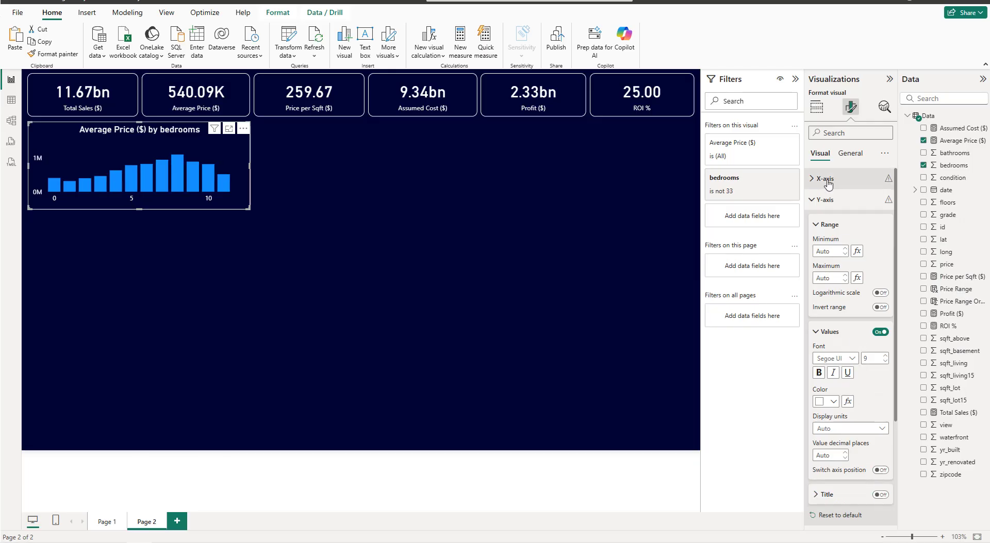
left_click(824, 200)
Colour the bedrooms chart's columns white.
left_click(838, 303)
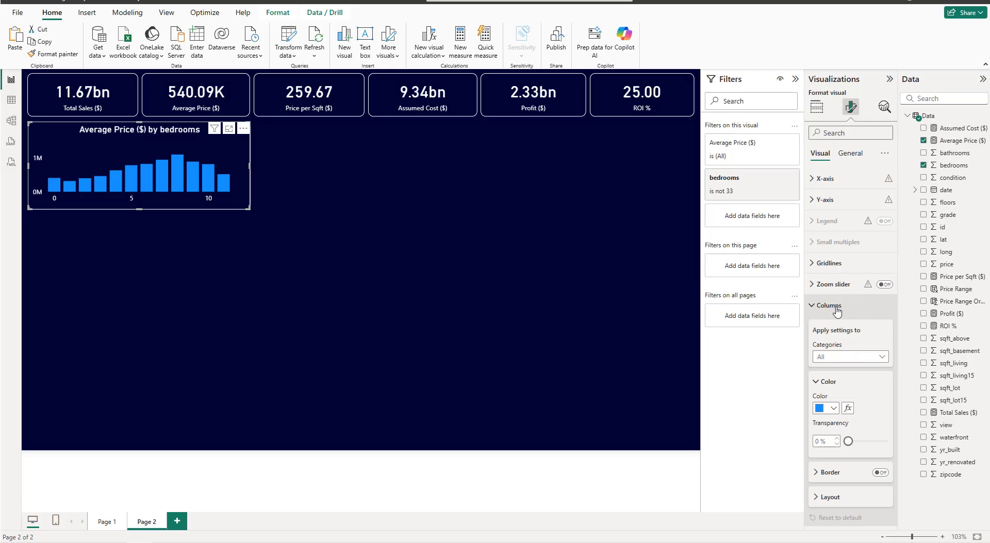
left_click(829, 408)
left_click(826, 365)
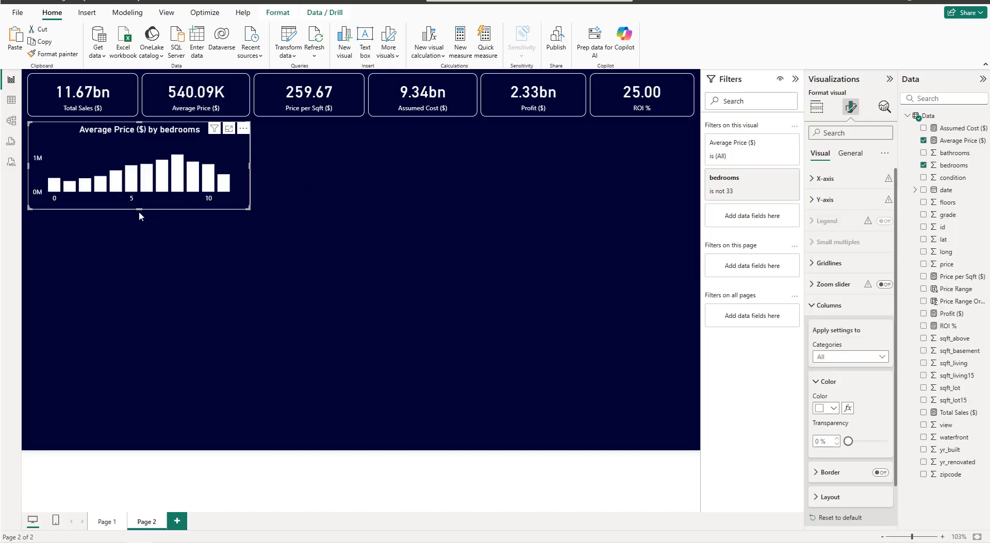
Make the chart slightly taller and hide its bedrooms x-axis title.
left_click_drag(139, 209, 141, 218)
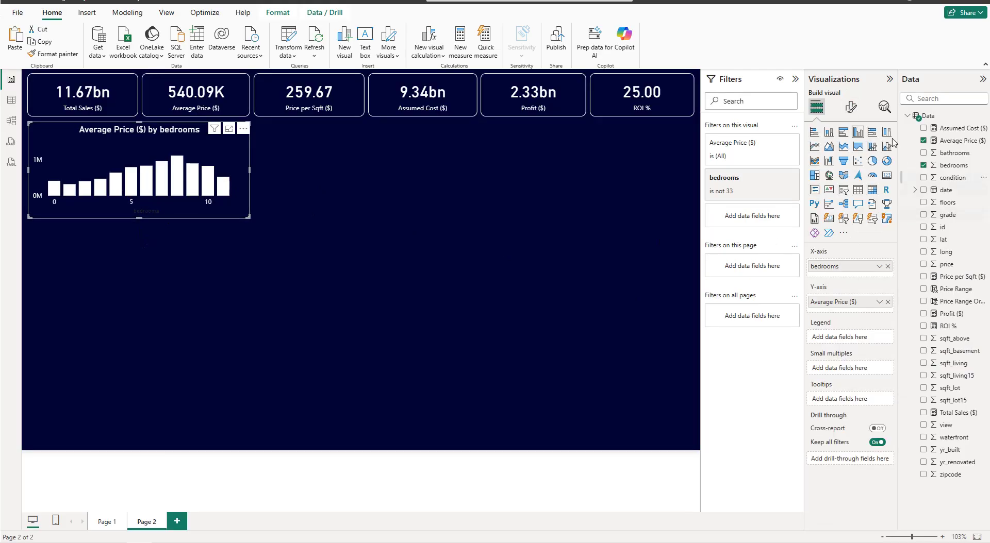
left_click(850, 106)
left_click(846, 178)
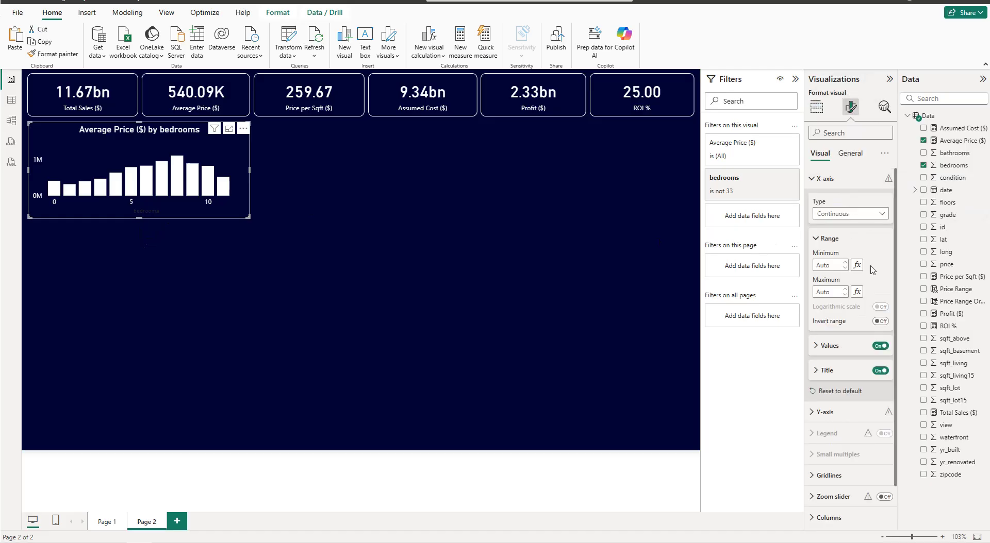
left_click(879, 373)
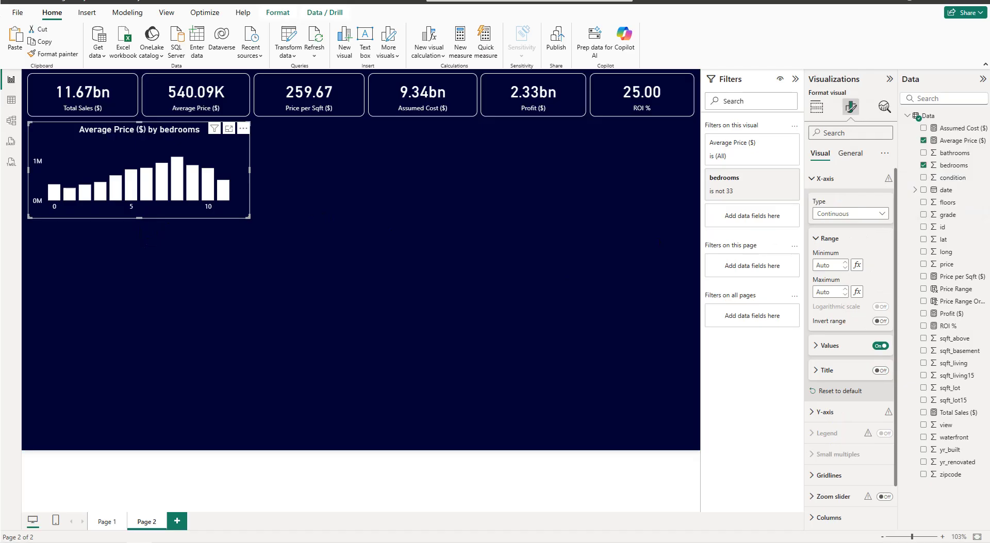
left_click(139, 262)
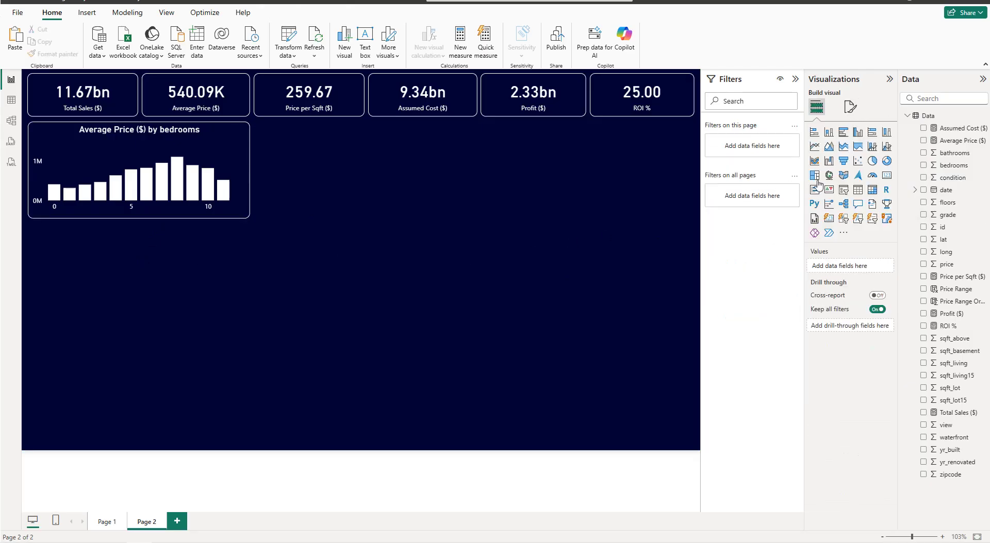
Add a scatter chart beneath the bar chart using price and sqft_living.
left_click(856, 165)
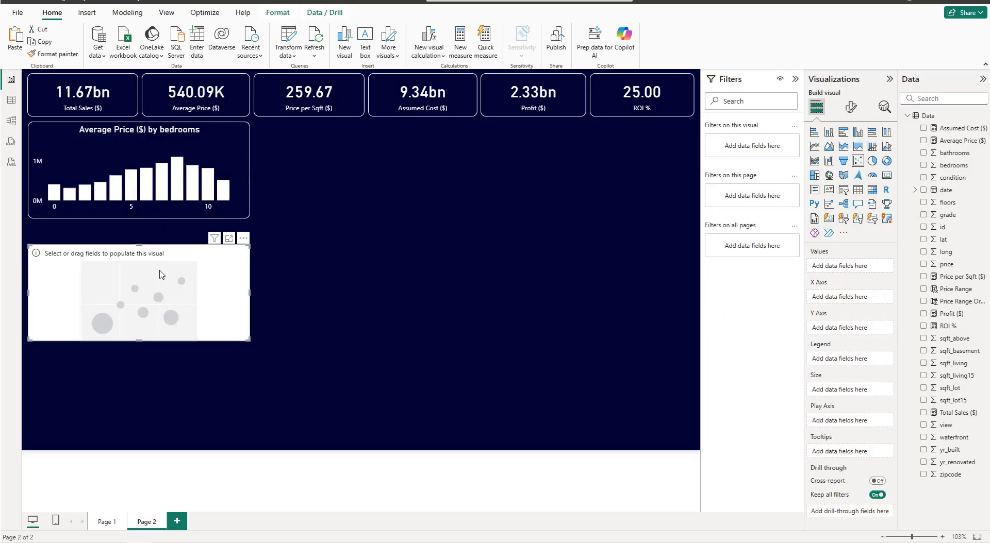
left_click_drag(160, 259, 158, 253)
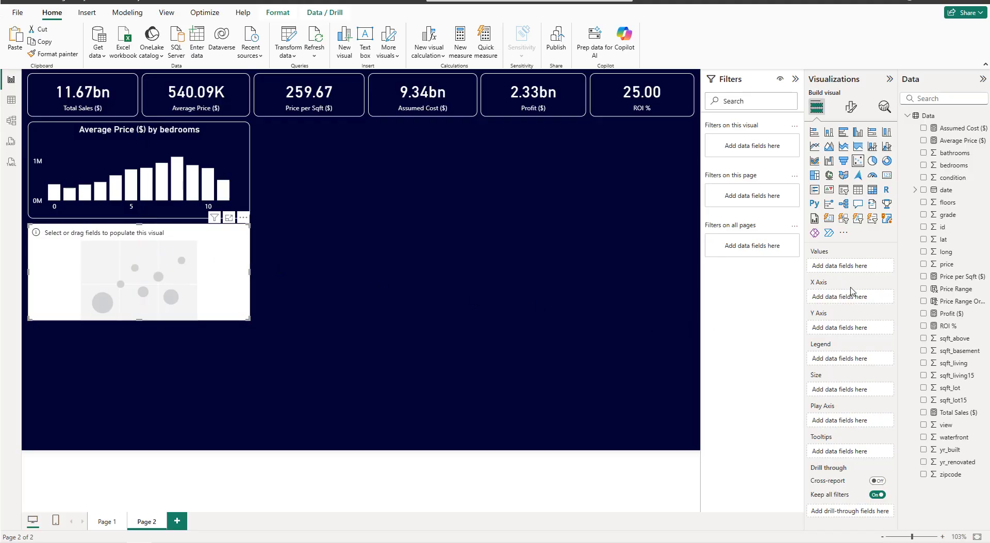
left_click(923, 264)
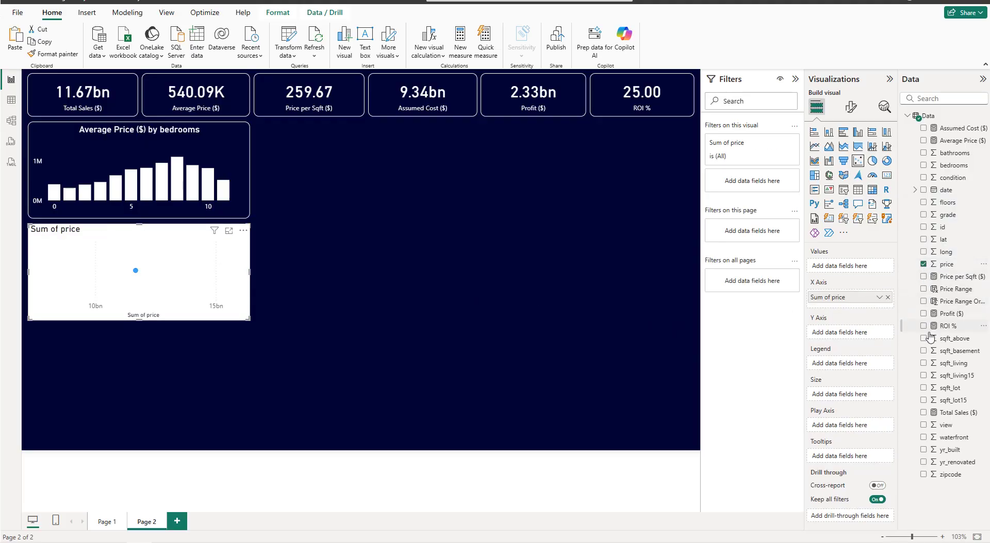
left_click(923, 363)
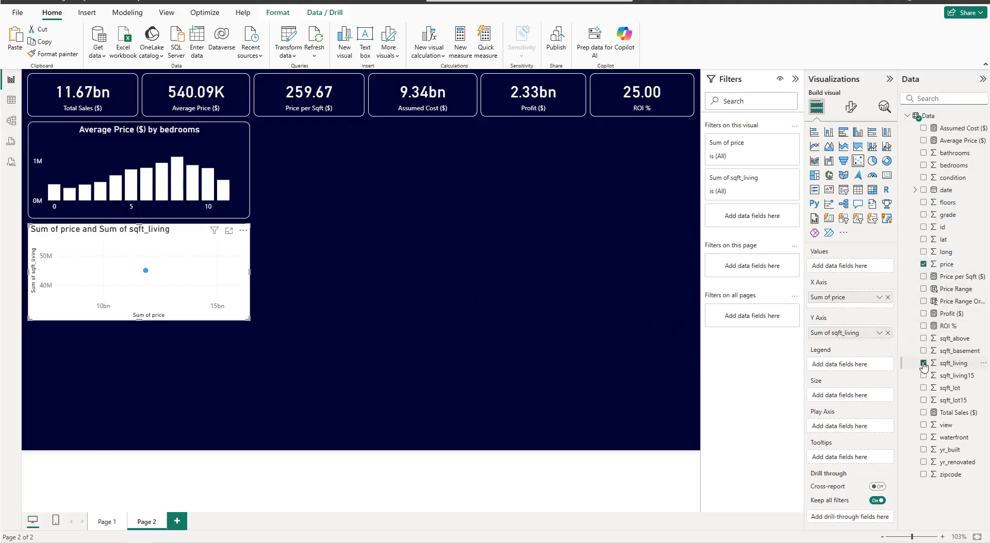
Set sqft_living and price to Don't summarize and colour points by waterfront.
left_click(880, 333)
left_click(903, 372)
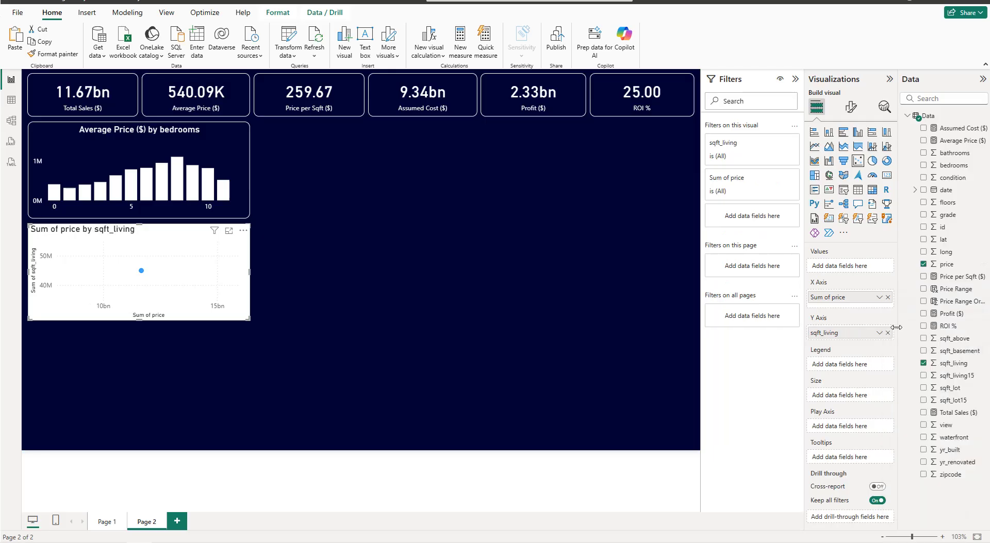
left_click(879, 298)
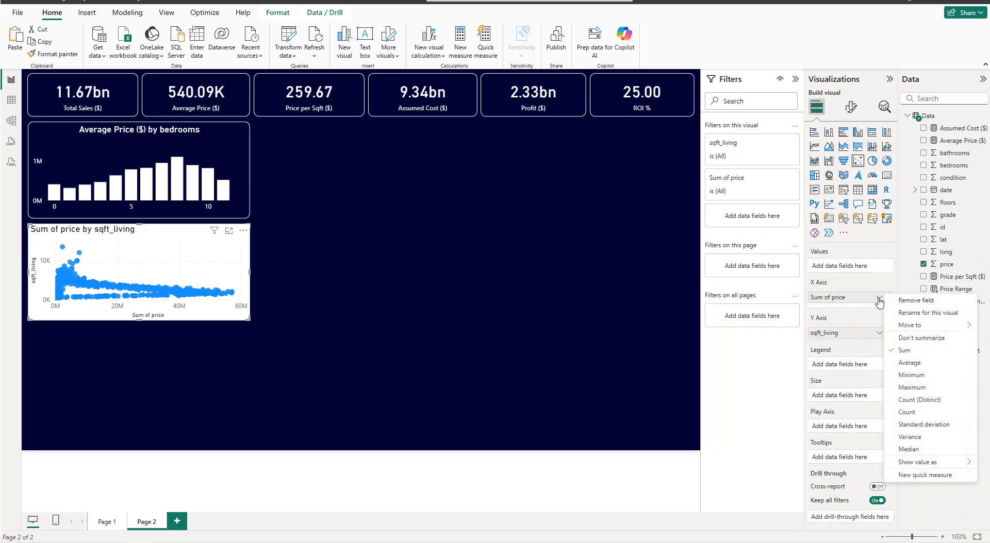
left_click(903, 339)
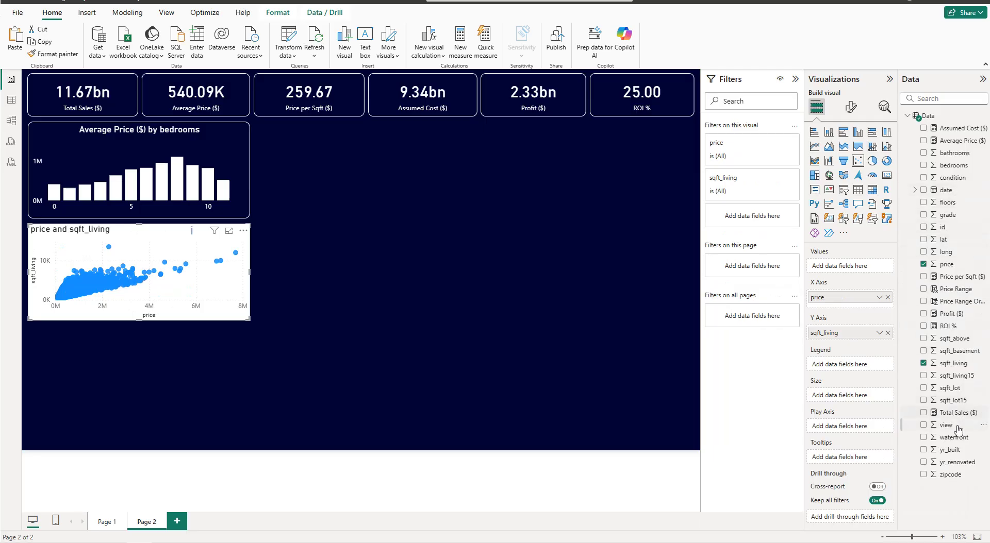
left_click_drag(954, 437, 862, 365)
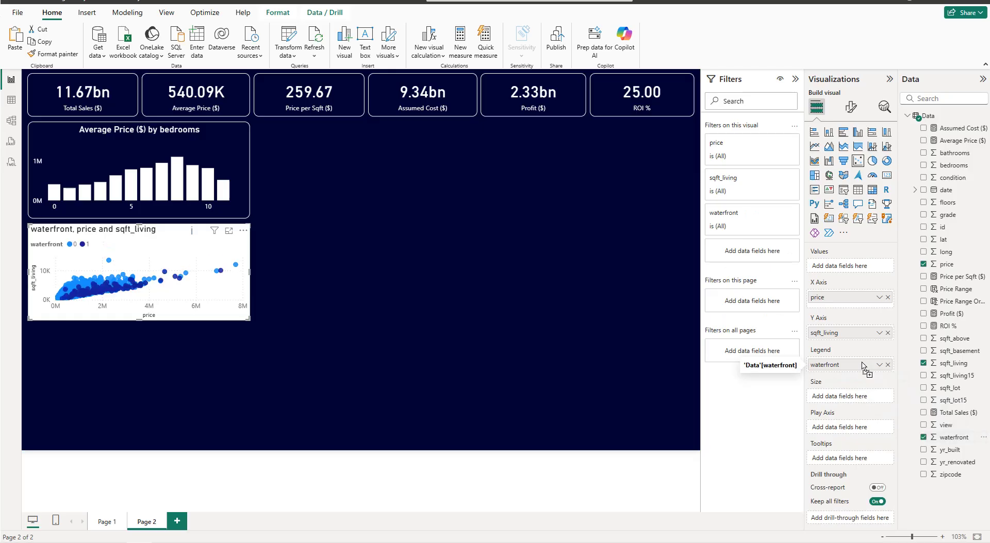
Retitle the scatter chart 'Price vs. Size', centred and in white.
left_click(850, 107)
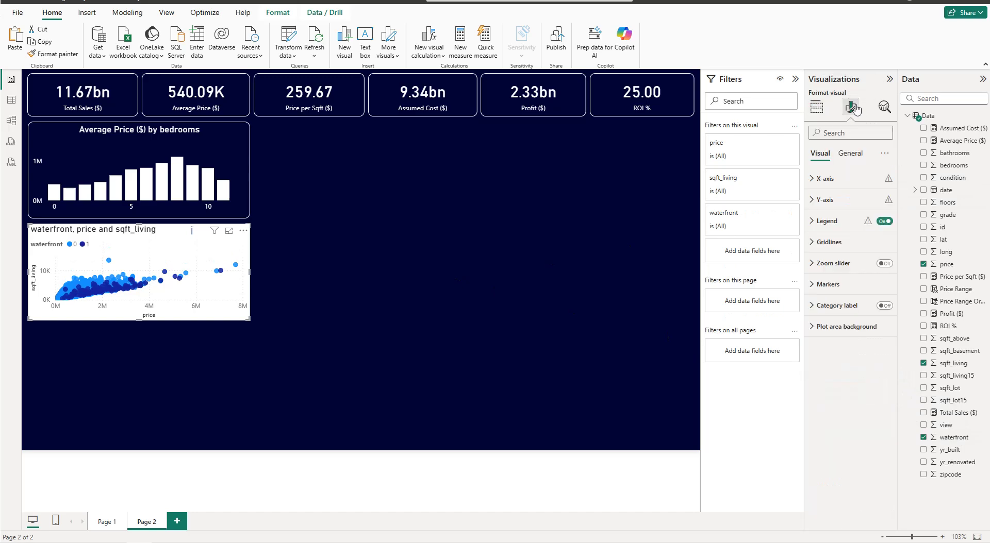
left_click(841, 184)
left_click(841, 184)
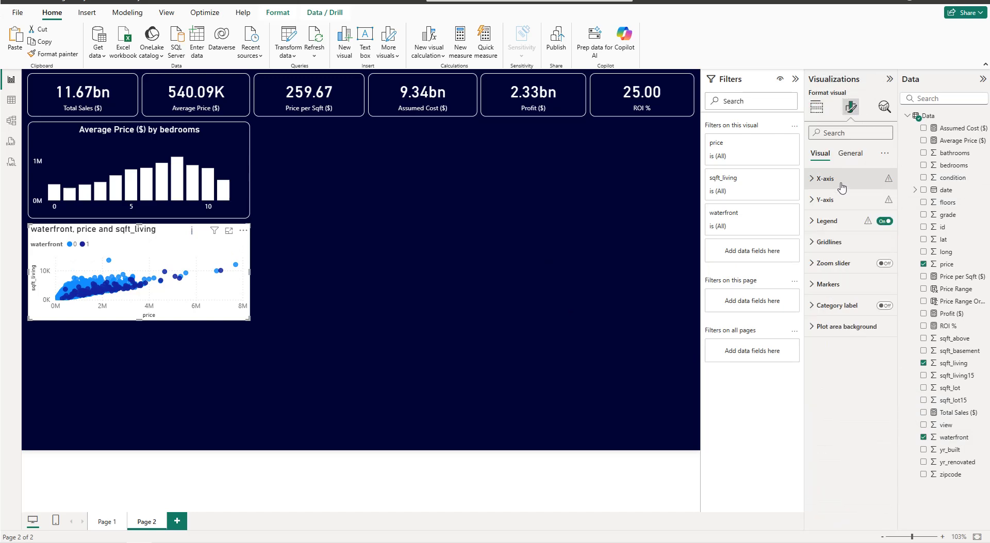
left_click(849, 153)
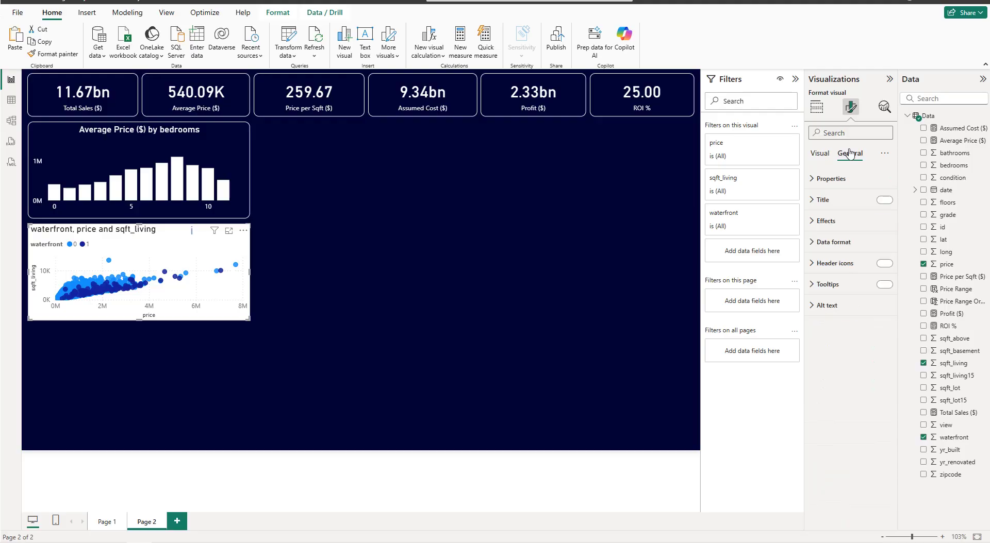
left_click(851, 201)
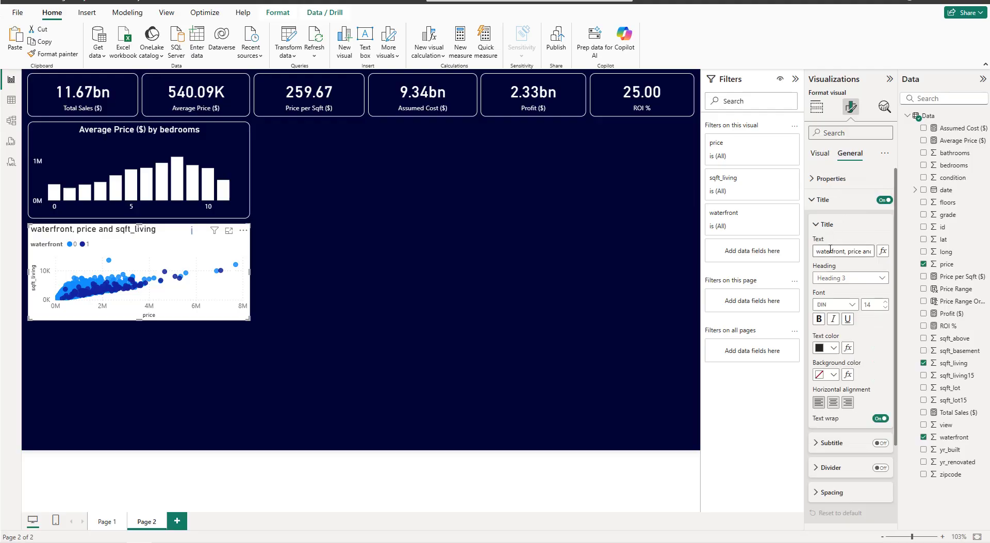
triple_click(830, 250)
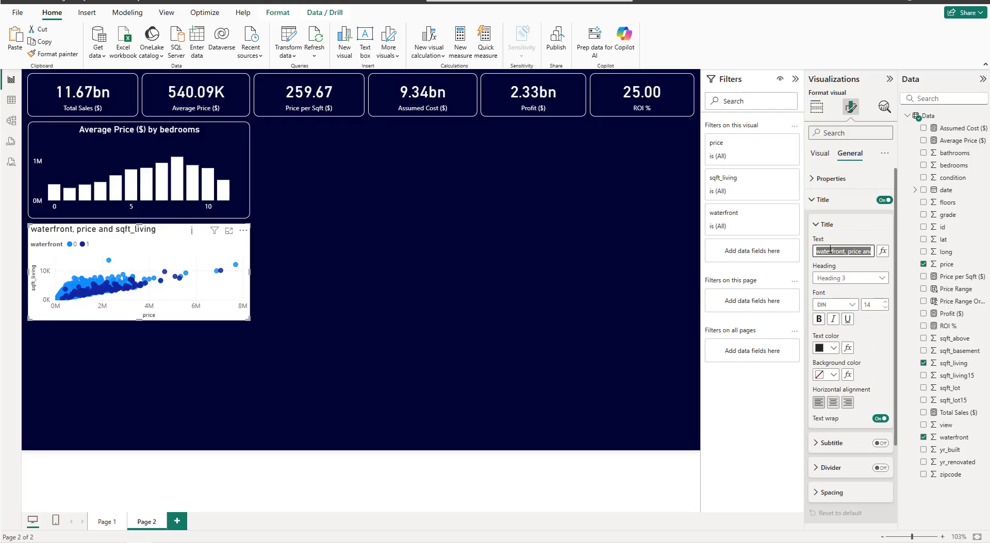
type("Price vs. Size")
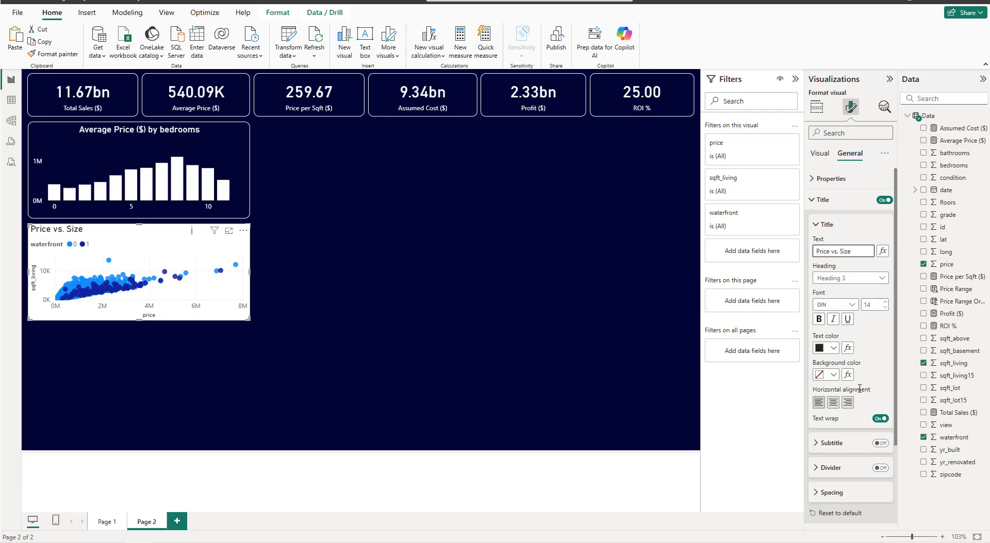
left_click(834, 402)
left_click(833, 348)
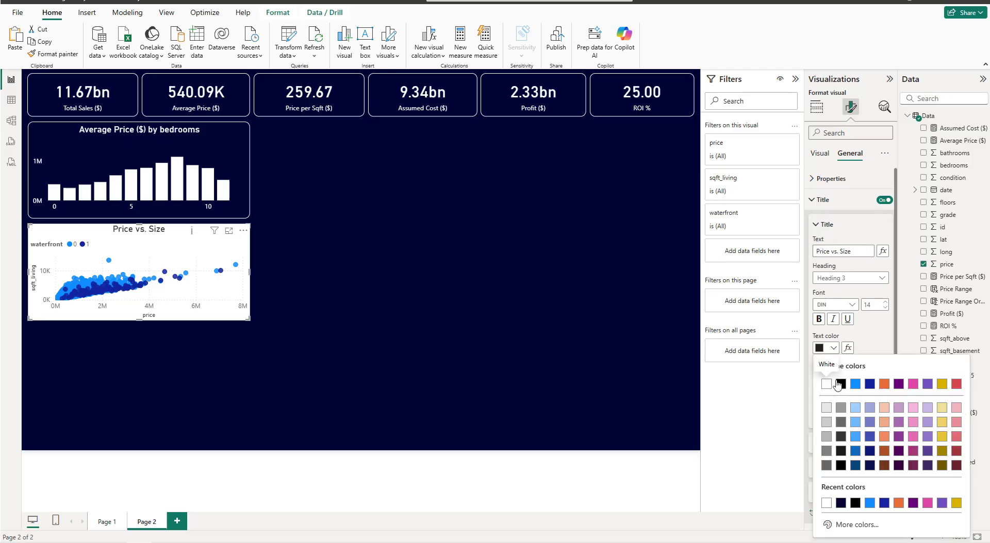
left_click(826, 384)
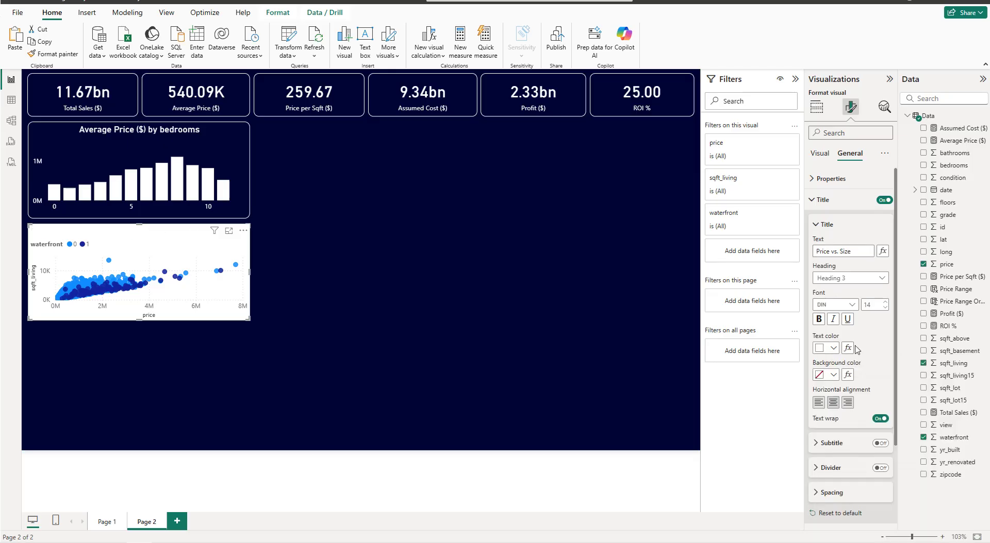
left_click(839, 200)
Give the scatter a dark navy background and a white border with 10 px rounded corners.
left_click(835, 221)
left_click(834, 272)
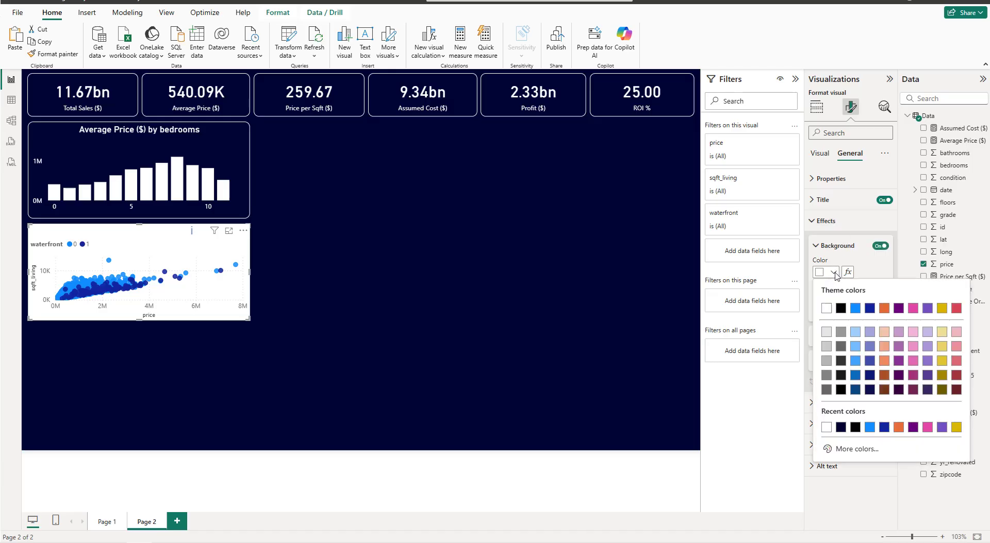
left_click(840, 427)
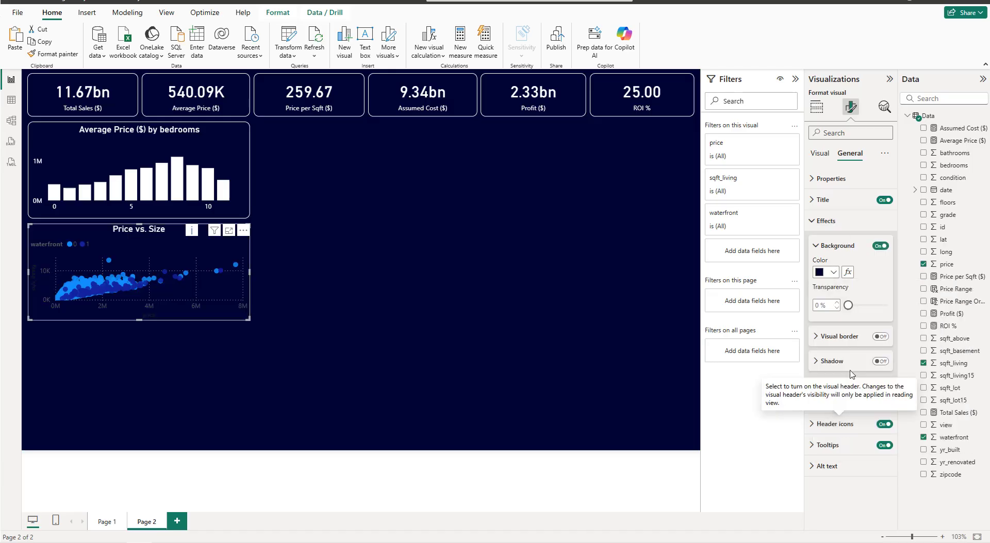
left_click(880, 337)
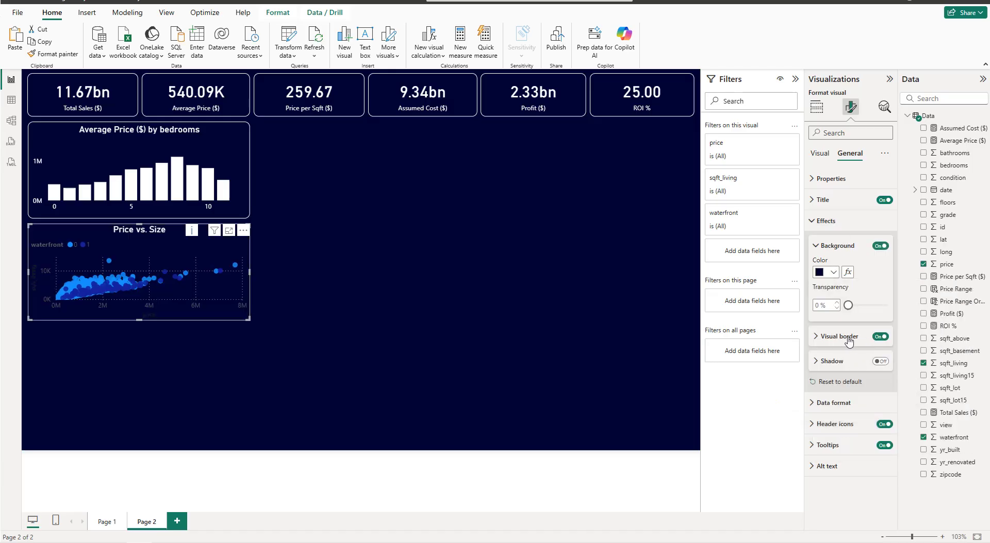
left_click(840, 337)
left_click(834, 363)
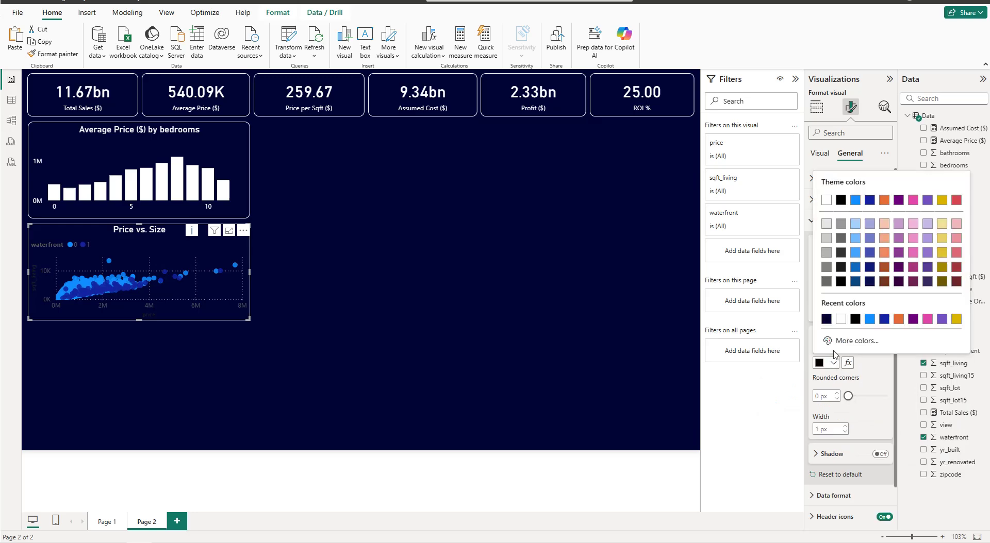
left_click(844, 326)
type("10")
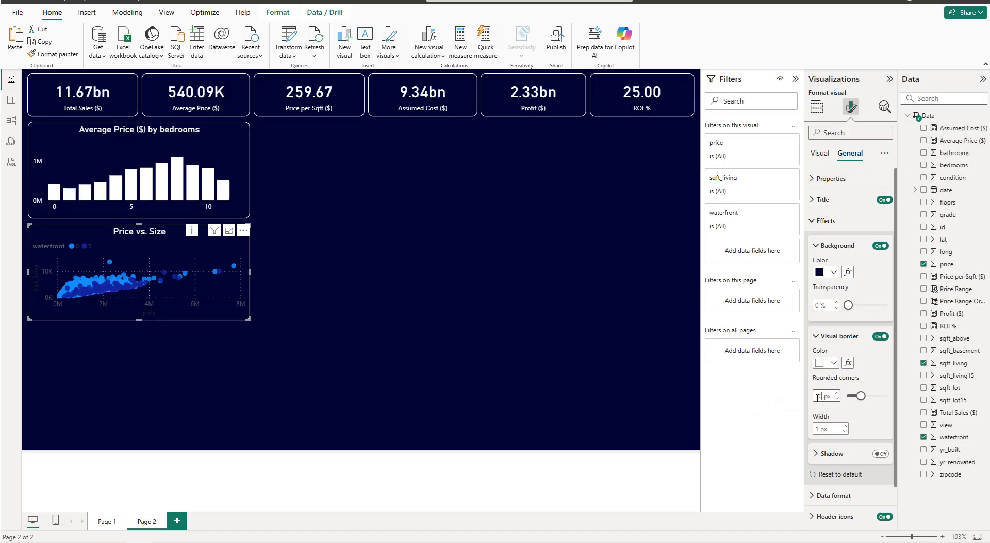
Turn off the scatter chart's horizontal and vertical gridlines.
left_click(826, 222)
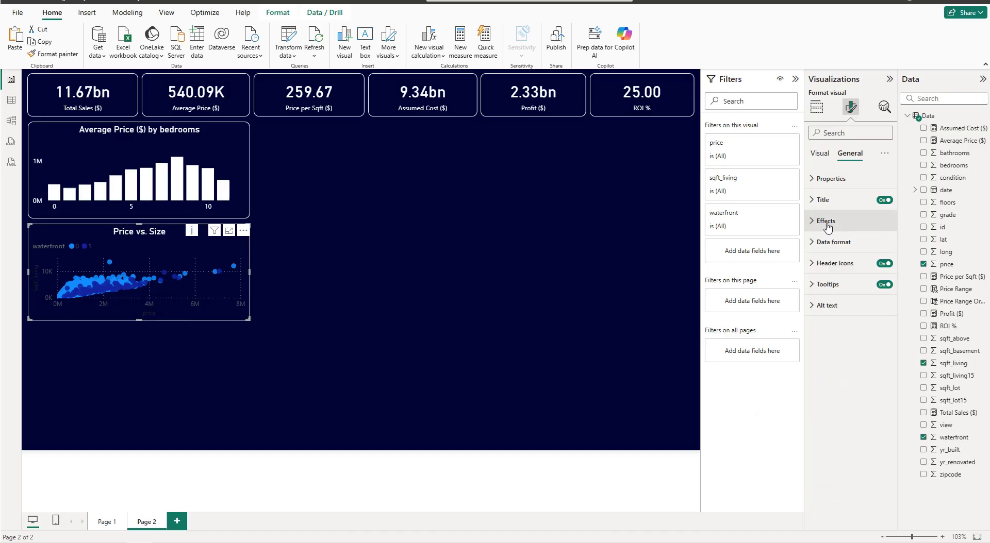
left_click(825, 160)
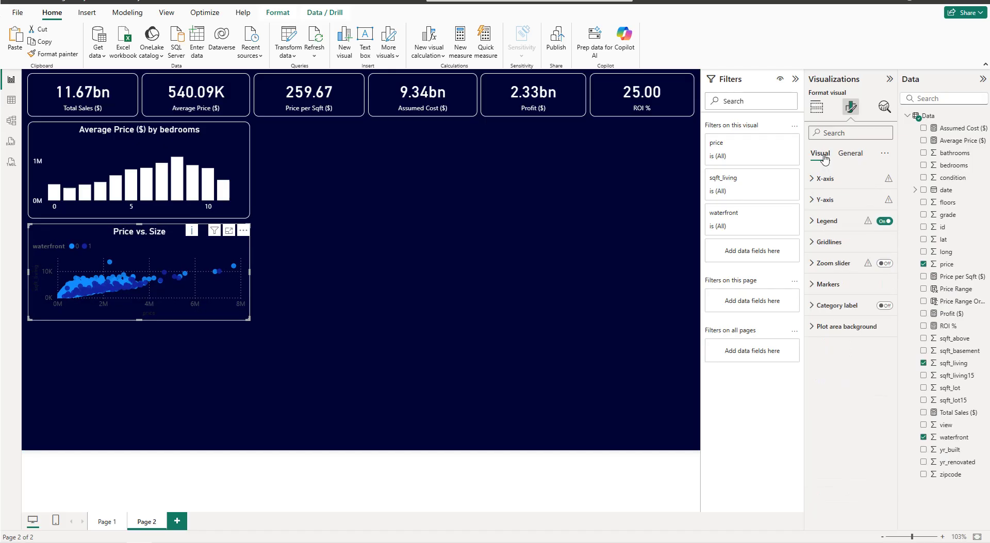
left_click(864, 244)
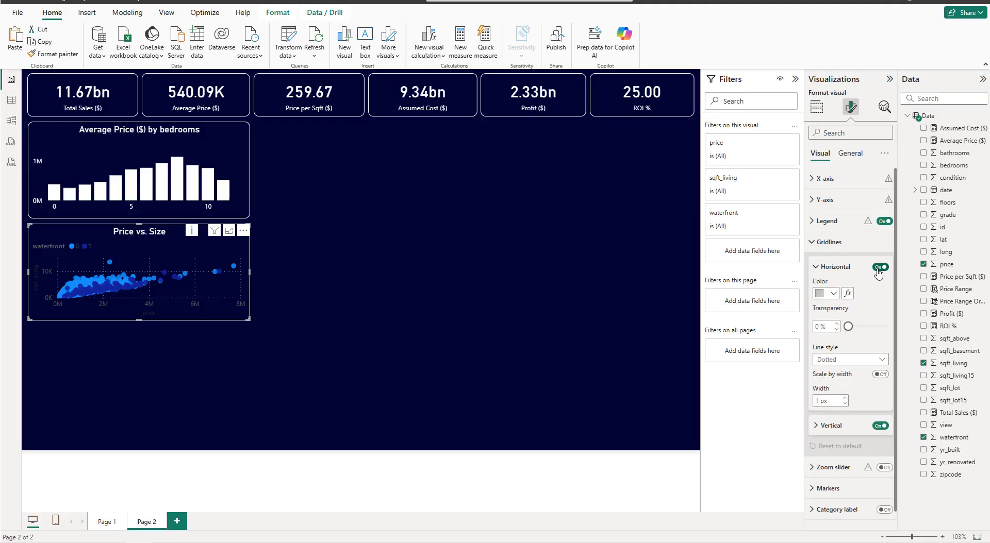
left_click(880, 266)
left_click(879, 426)
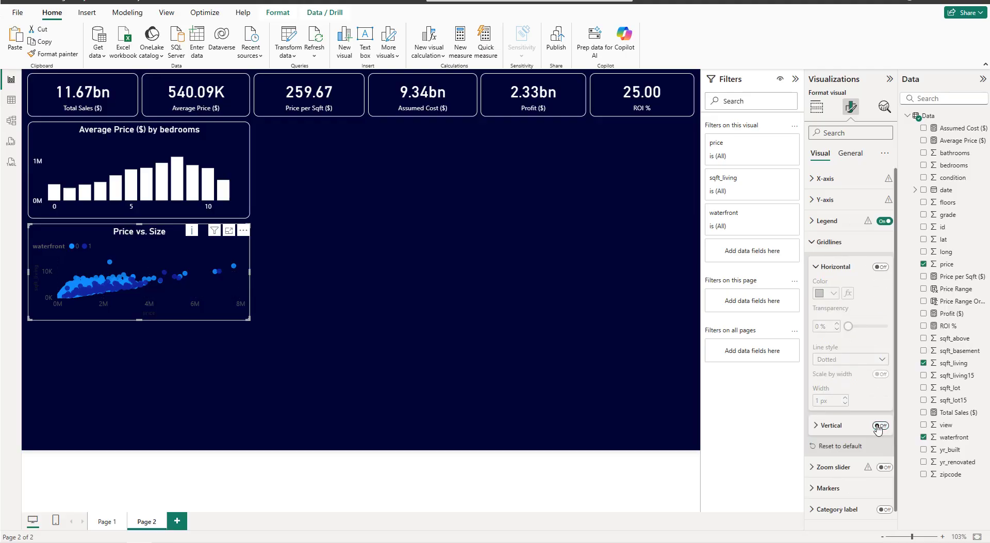
left_click(829, 242)
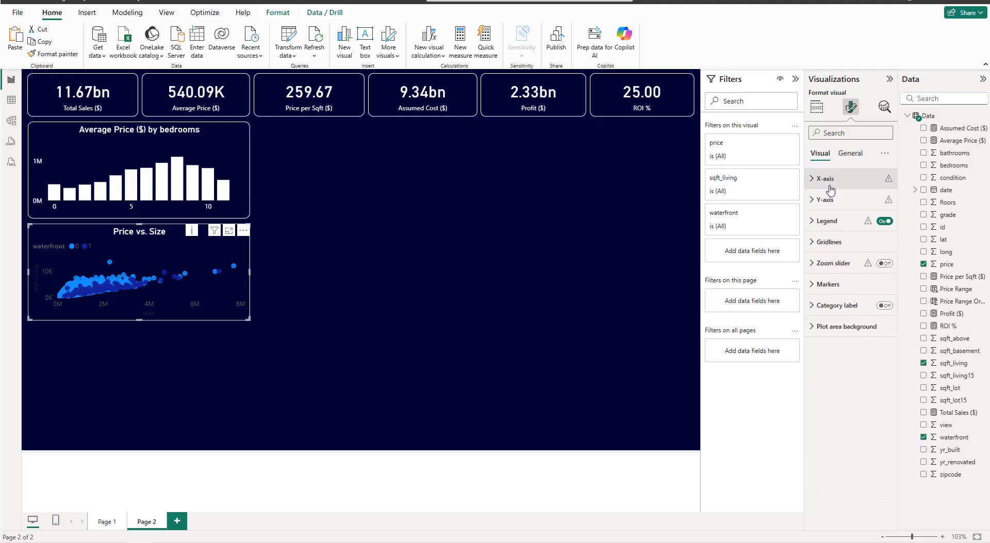
Make the x-axis values and x-axis title white.
left_click(825, 179)
left_click(849, 347)
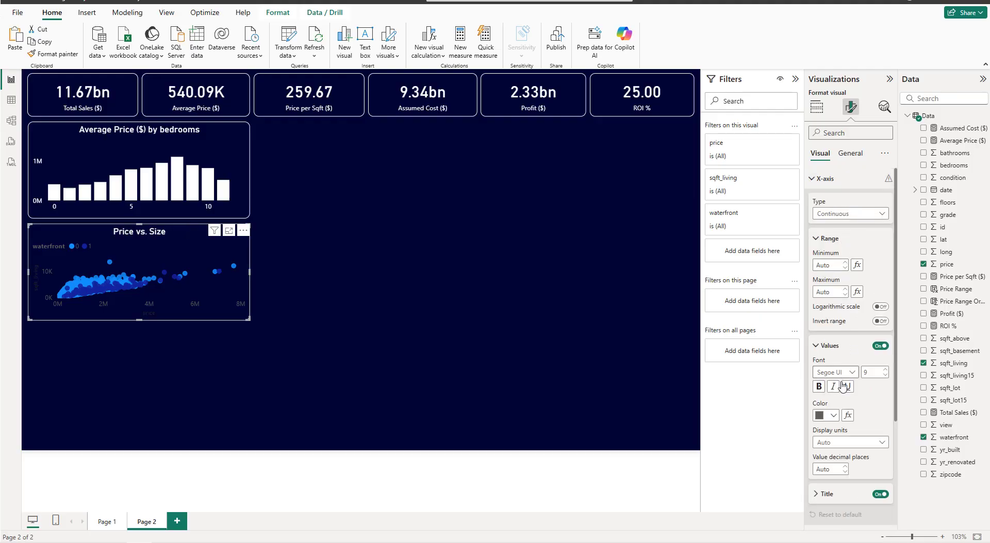
left_click(828, 415)
left_click(827, 371)
scroll(831, 471, "down", 2)
left_click(843, 394)
scroll(838, 418, "down", 2)
left_click(832, 412)
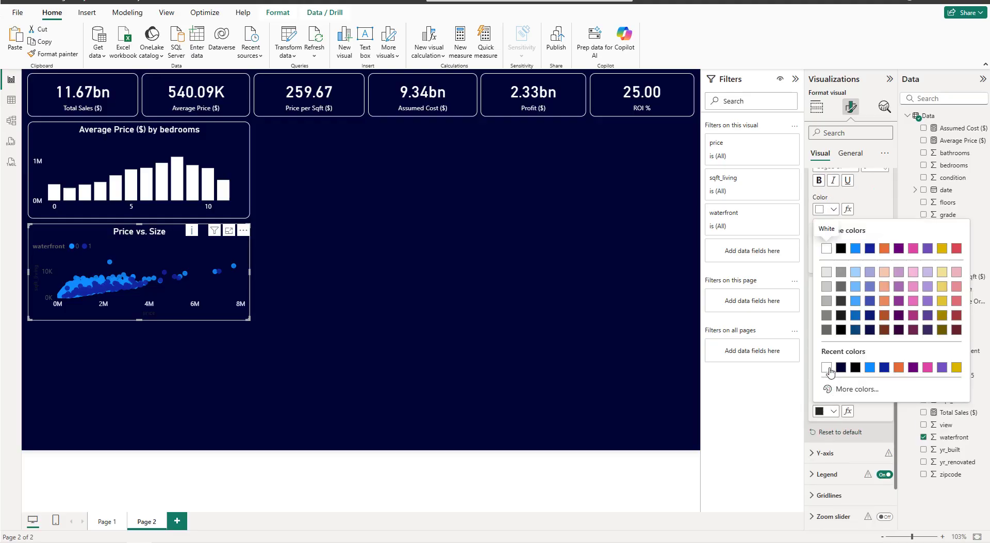
left_click(827, 368)
scroll(833, 356, "up", 4)
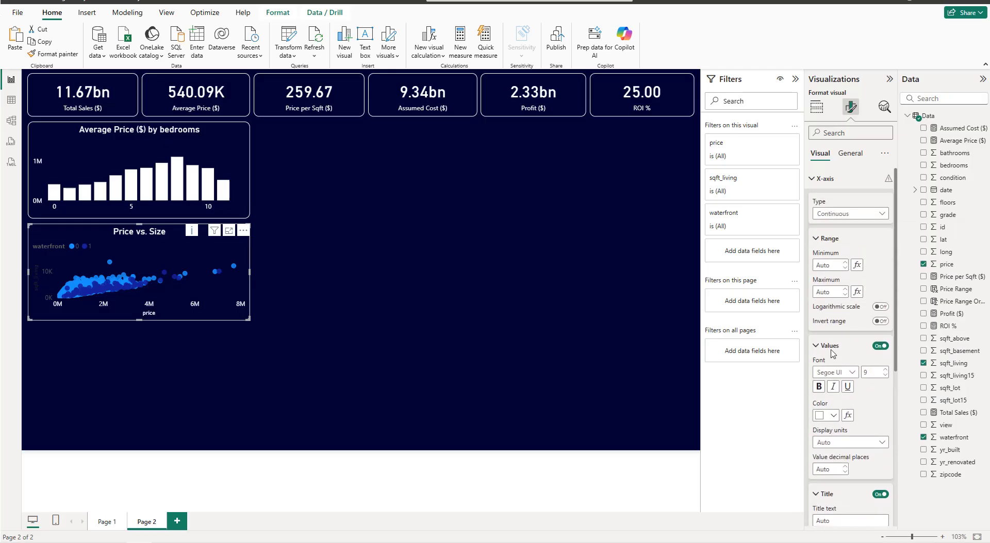
left_click(825, 179)
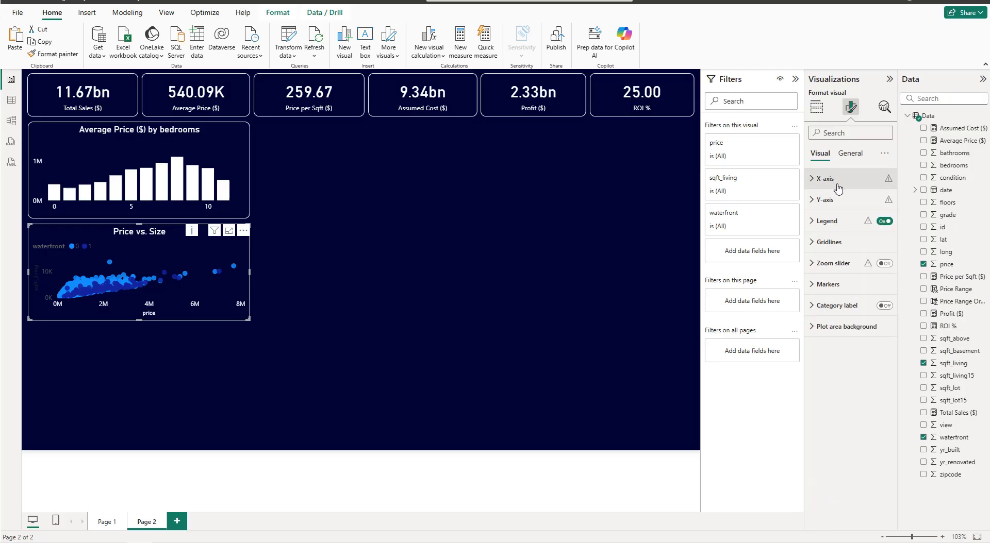
Make the y-axis values and y-axis title white.
left_click(825, 199)
left_click(828, 332)
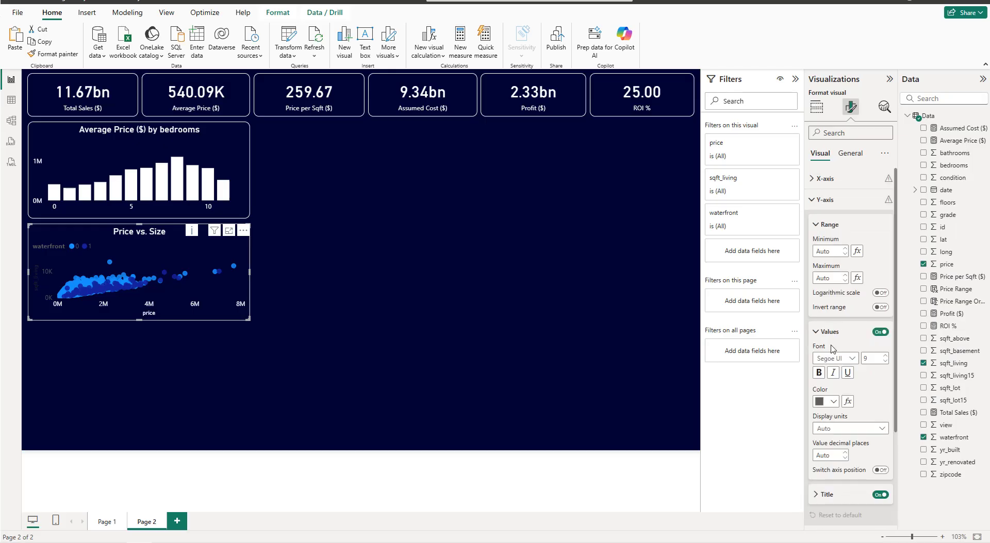
left_click(832, 402)
left_click(826, 357)
scroll(843, 495, "down", 3)
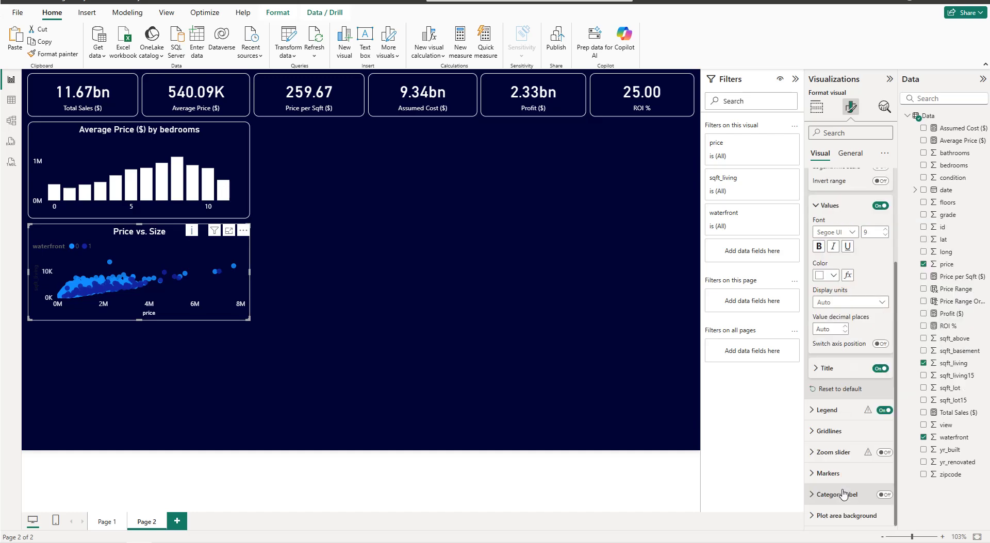
left_click(839, 369)
scroll(833, 446, "down", 1)
left_click(832, 441)
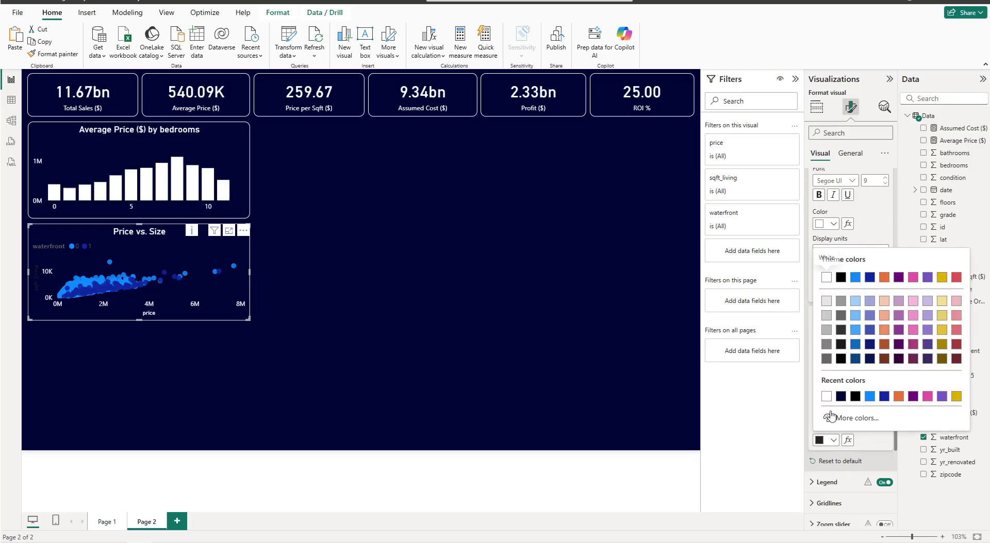
left_click(828, 402)
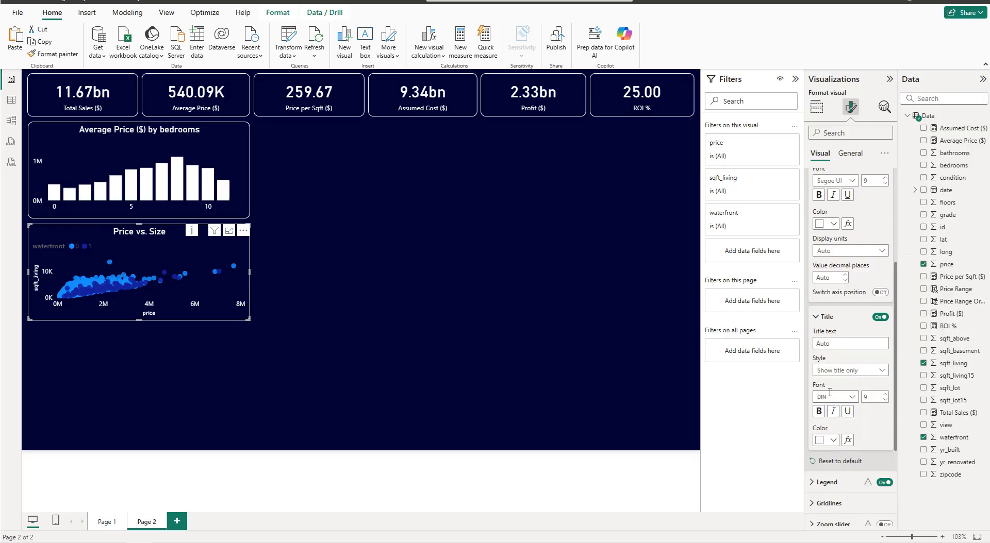
scroll(830, 393, "up", 3)
left_click(831, 213)
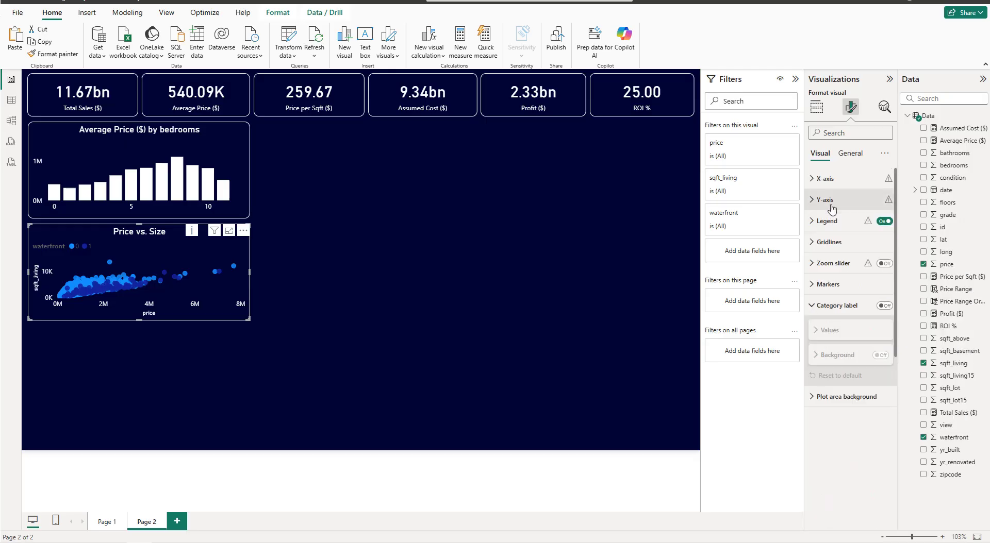
left_click(851, 154)
left_click(819, 153)
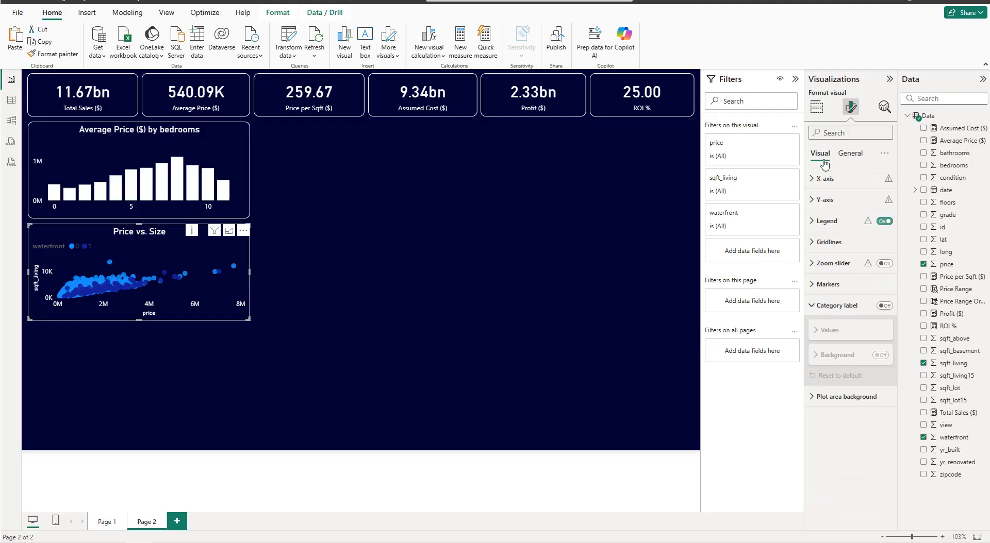
Place the scatter legend at top centre with white text.
left_click(827, 222)
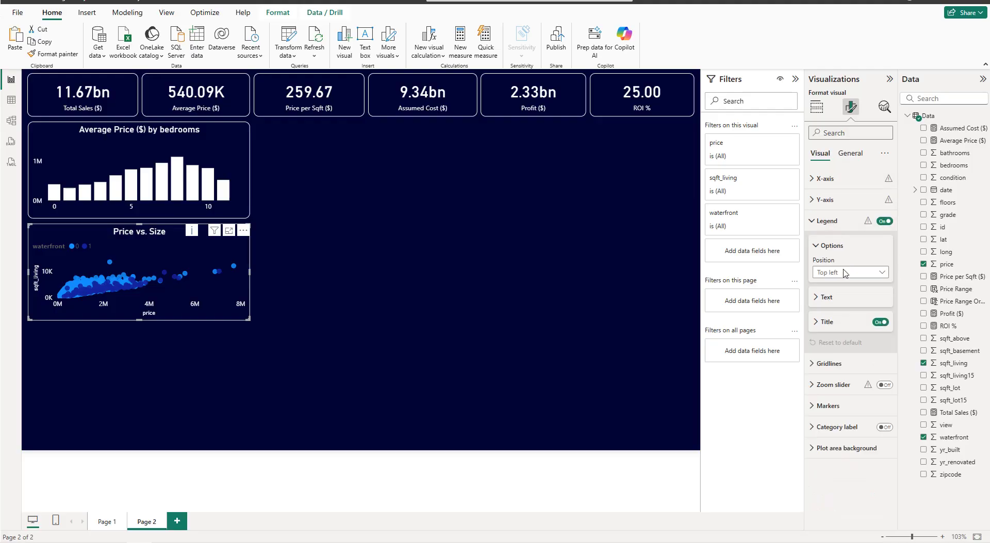
left_click(846, 273)
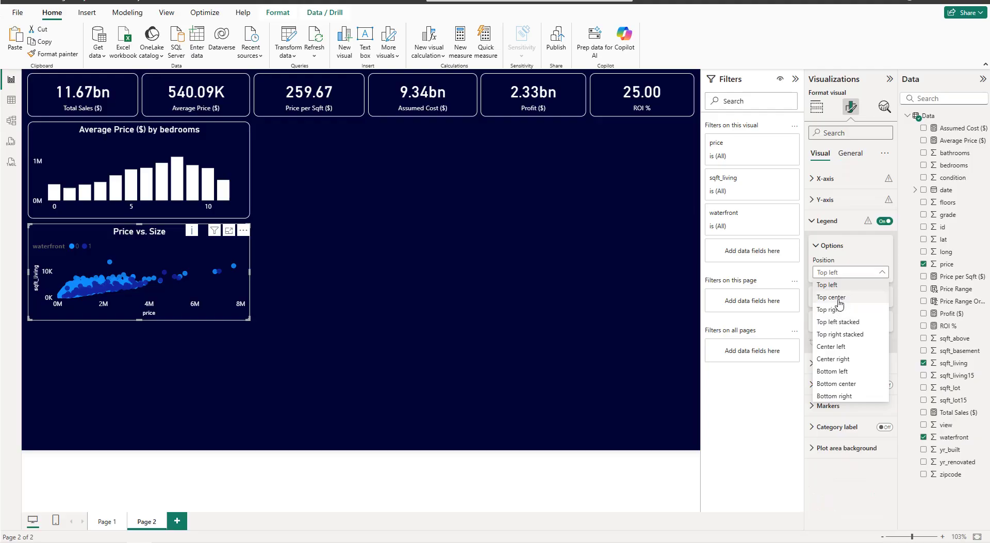
key("Escape")
left_click(839, 303)
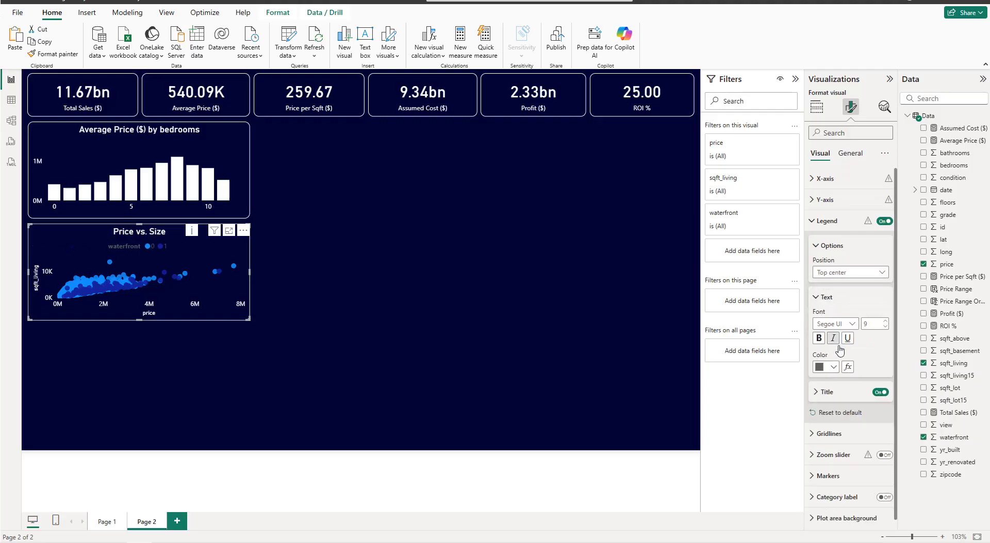
left_click(834, 367)
left_click(826, 323)
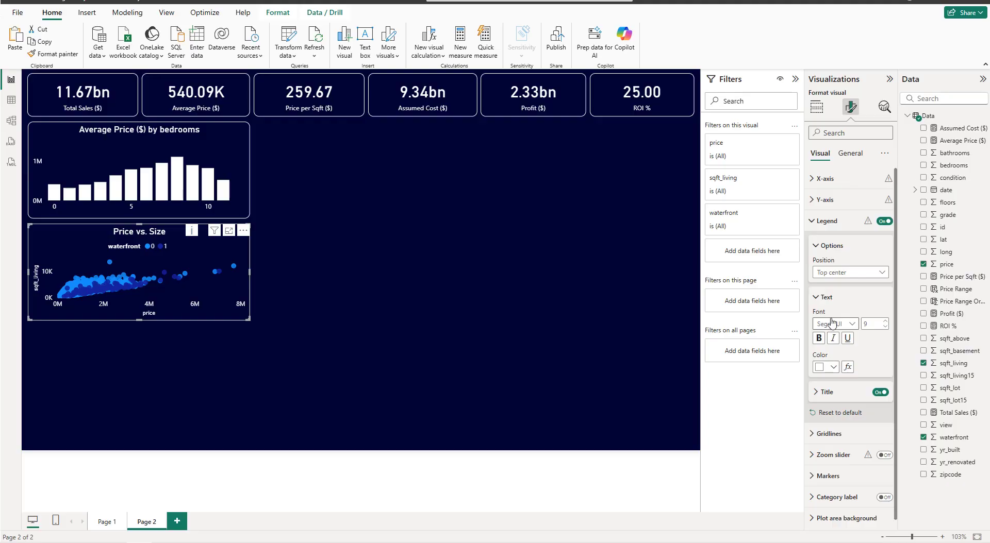
left_click(829, 225)
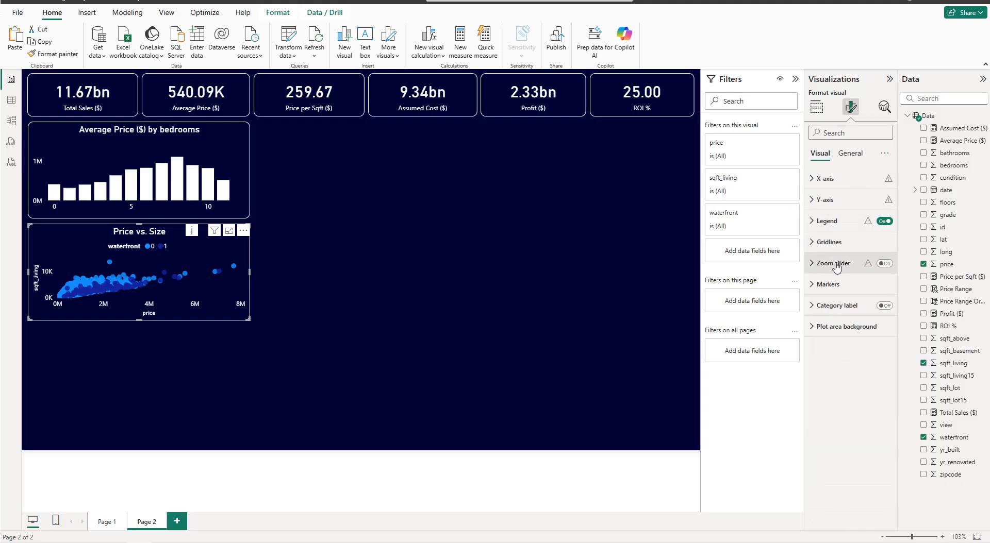
Colour the waterfront 0 markers white.
left_click(827, 284)
scroll(841, 355, "down", 2)
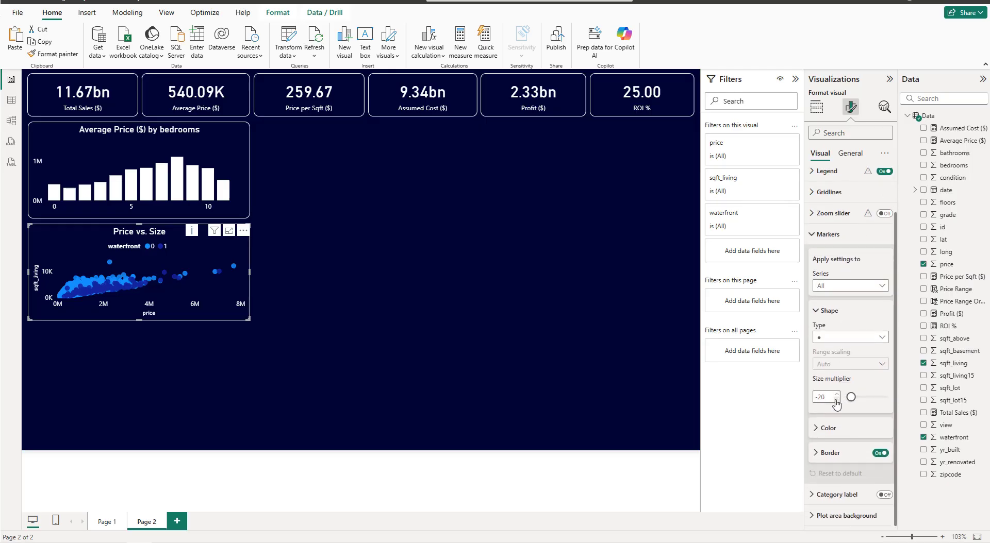
left_click(843, 428)
scroll(838, 420, "down", 2)
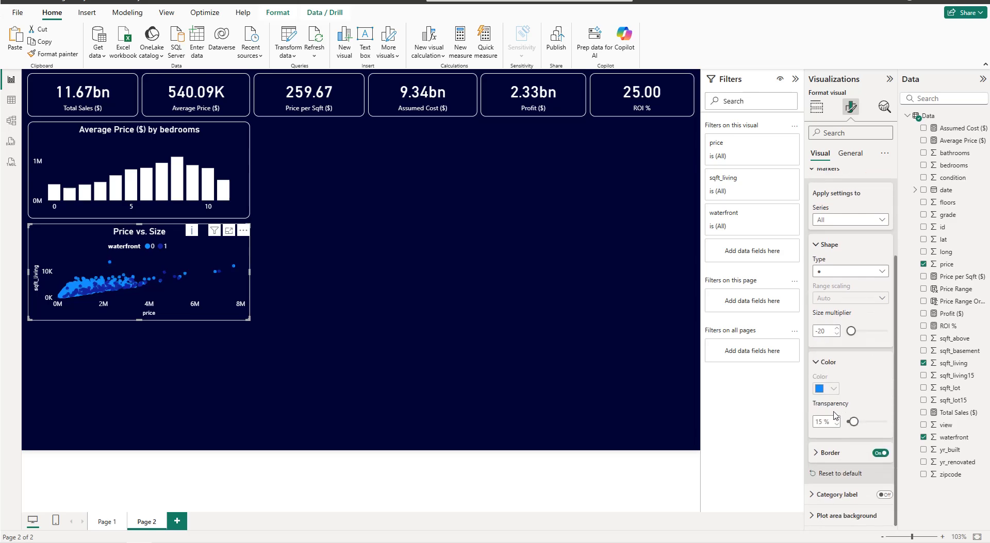
left_click(850, 221)
left_click(844, 246)
left_click(828, 390)
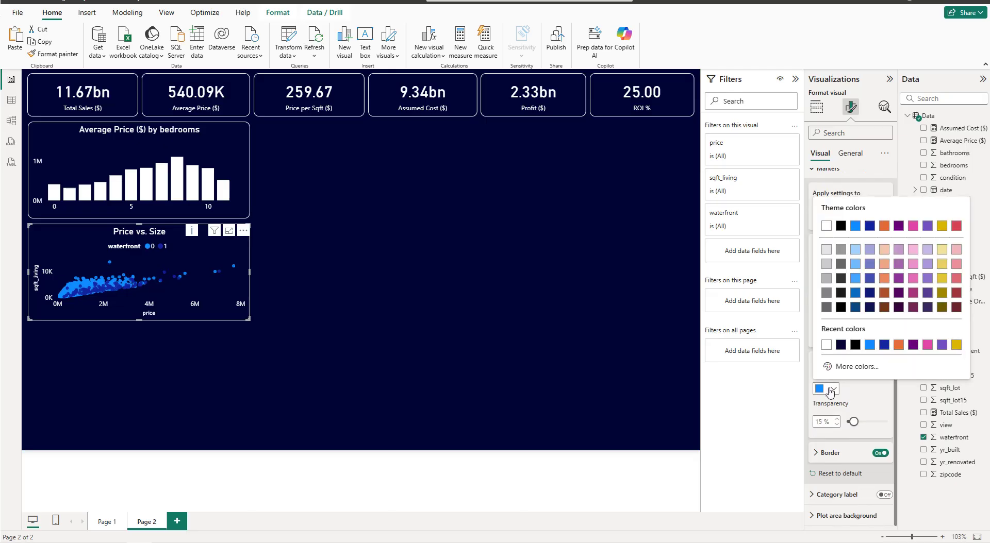
left_click(825, 347)
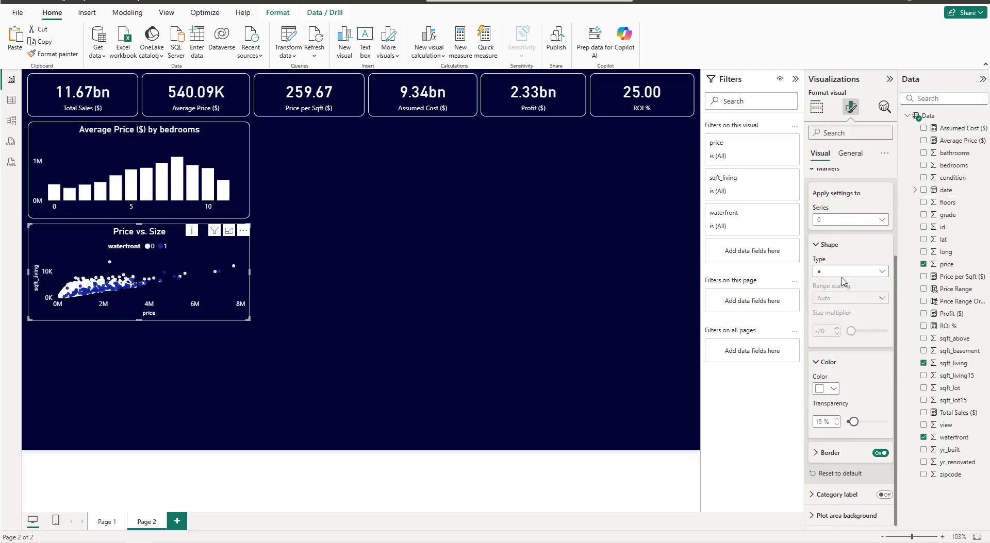
Colour the waterfront 1 markers orange.
left_click(842, 221)
left_click(840, 258)
left_click(828, 391)
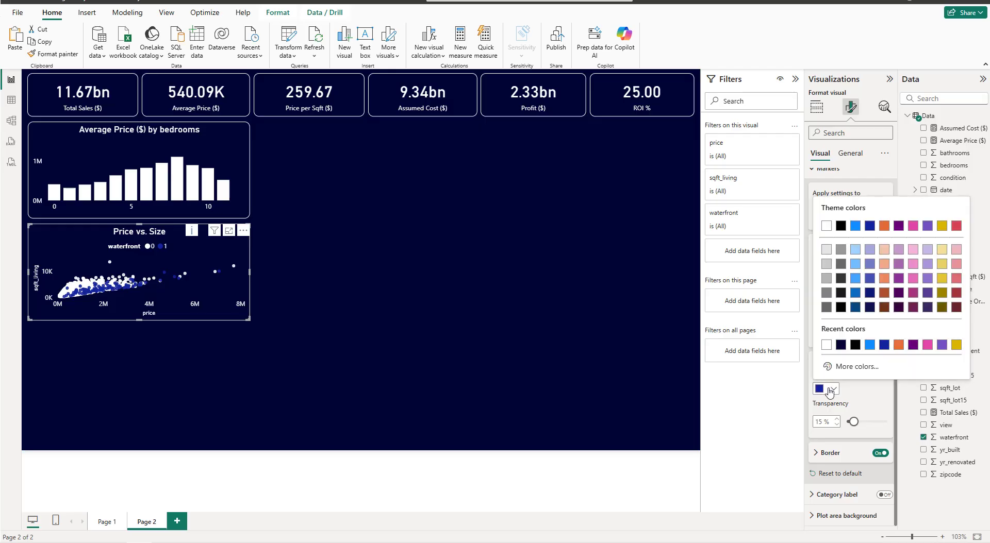
left_click(898, 345)
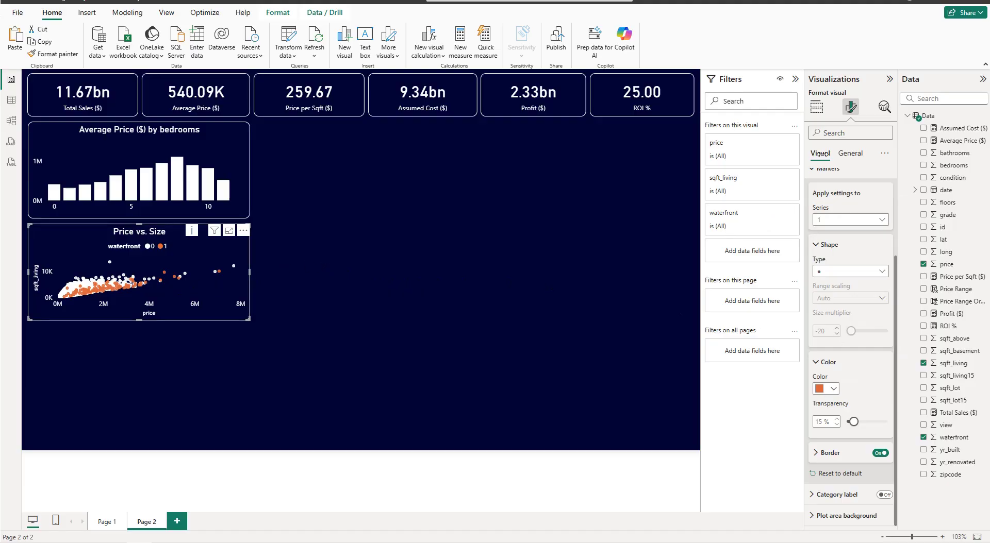
left_click(817, 108)
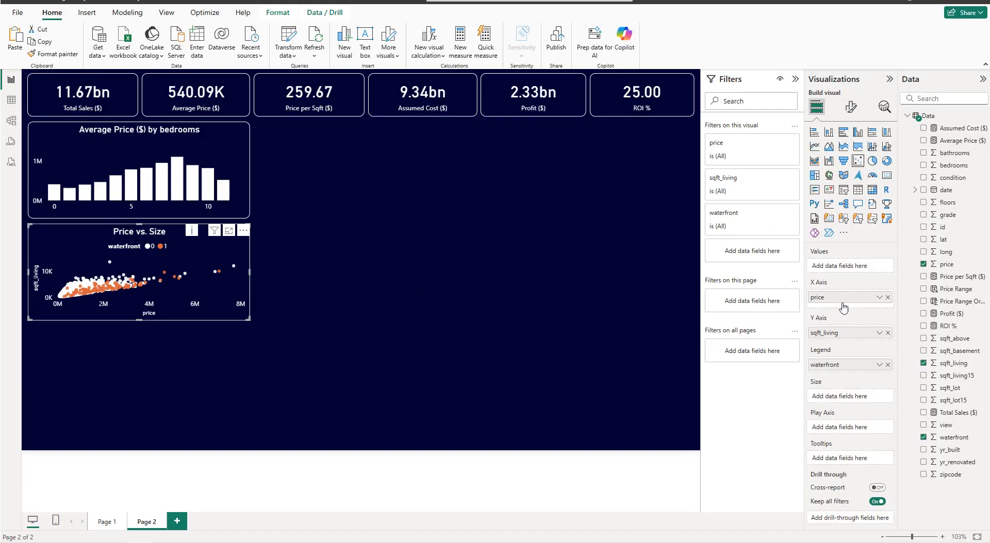
Put sqft_living on the scatter's x-axis and duplicate the bedrooms chart below it.
mouse_move(841, 336)
left_mouse_down()
mouse_move(841, 310)
mouse_move(842, 349)
left_mouse_up()
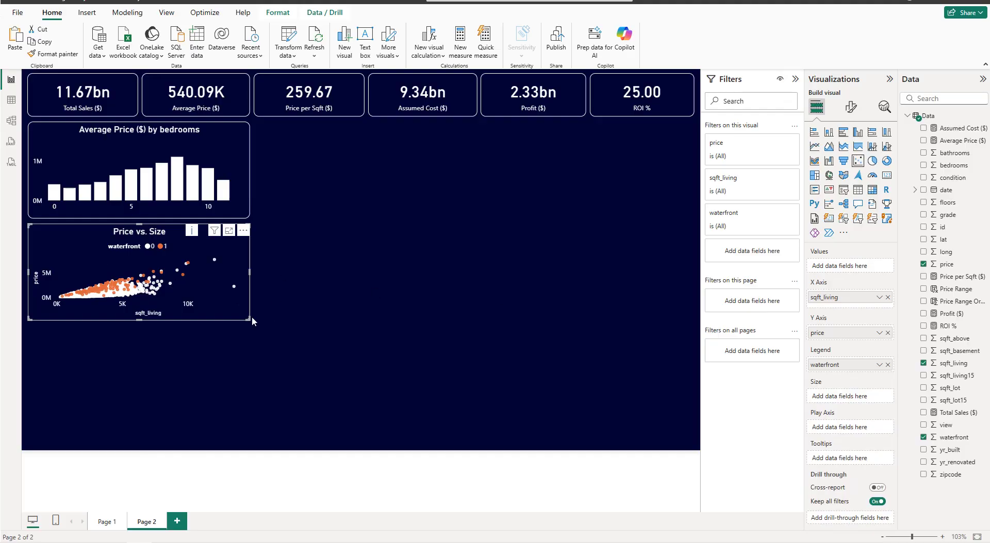
left_click(231, 170)
key("ctrl+c")
key("ctrl+v")
left_click_drag(223, 160, 219, 380)
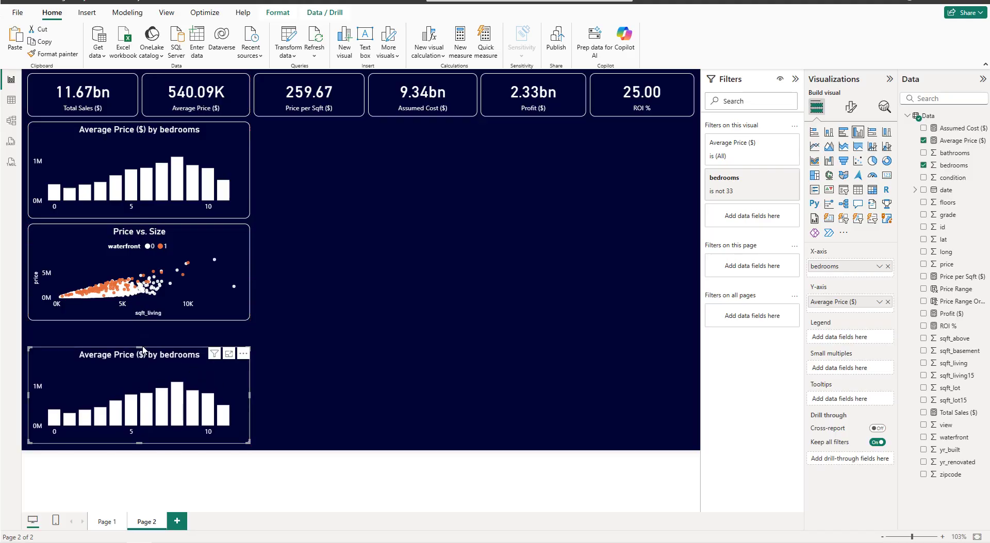
Adjust the chart layout so the top bedrooms chart is slightly taller.
left_click_drag(142, 345, 153, 322)
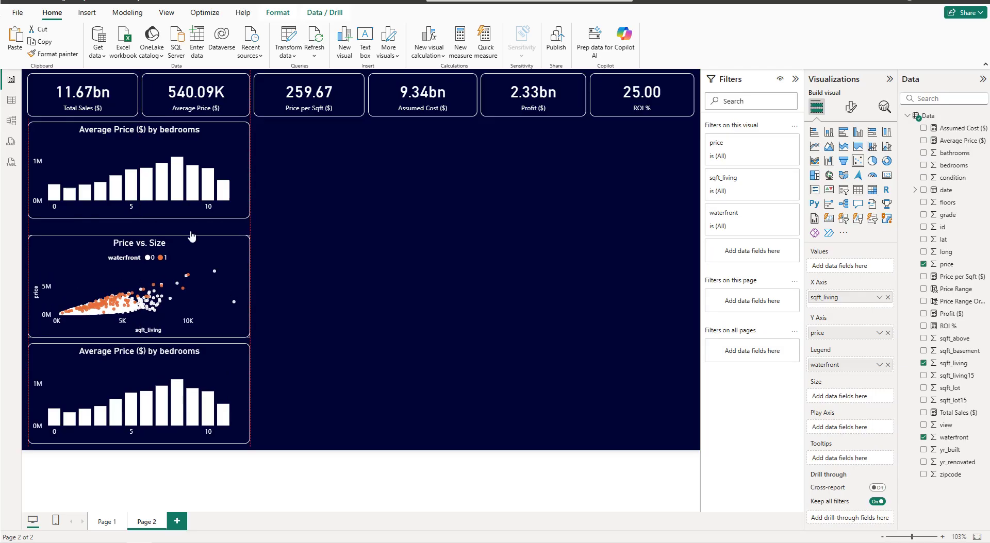
left_click_drag(192, 236, 192, 235)
left_click(162, 216)
left_click_drag(141, 216, 141, 226)
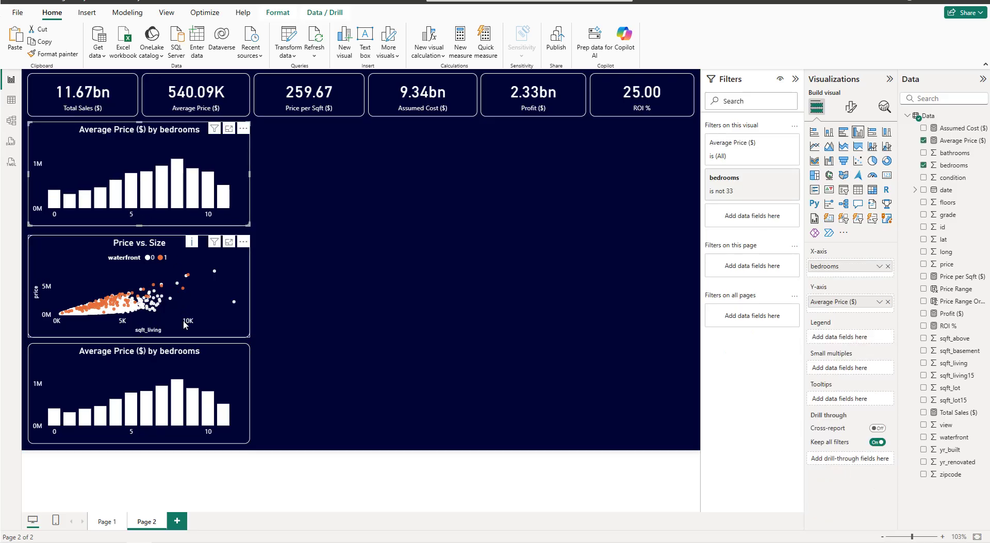
Remove Average Price ($) and bedrooms from the duplicate chart, leaving it empty.
left_click(197, 358)
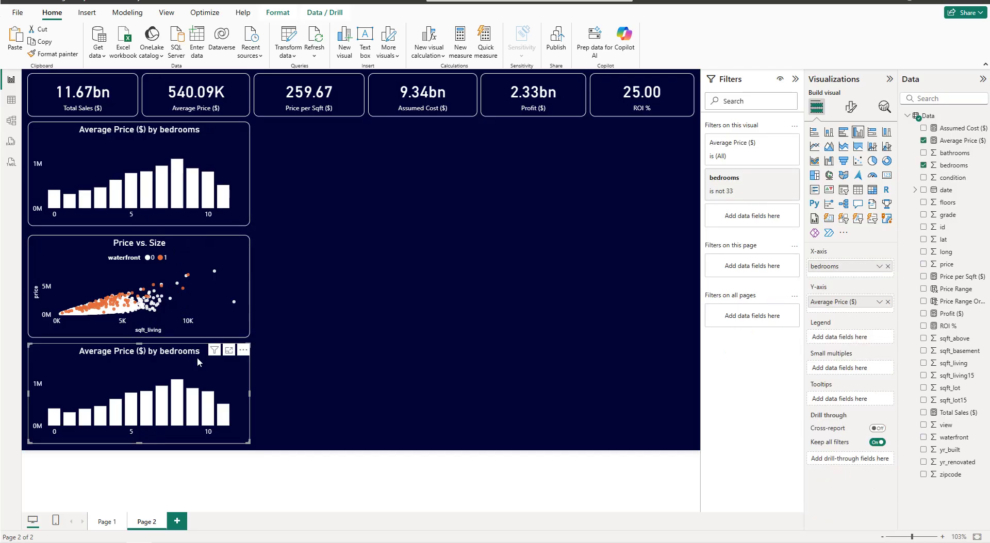
left_click(888, 302)
left_click(888, 267)
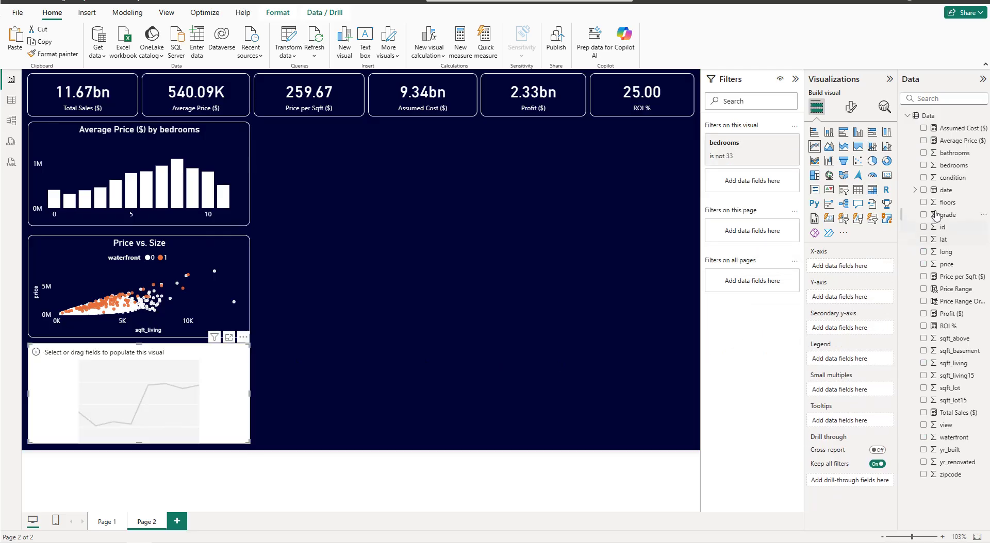
Plot Average Price ($) by date, dropping Day and Quarter to show year and month.
left_click_drag(945, 190, 850, 267)
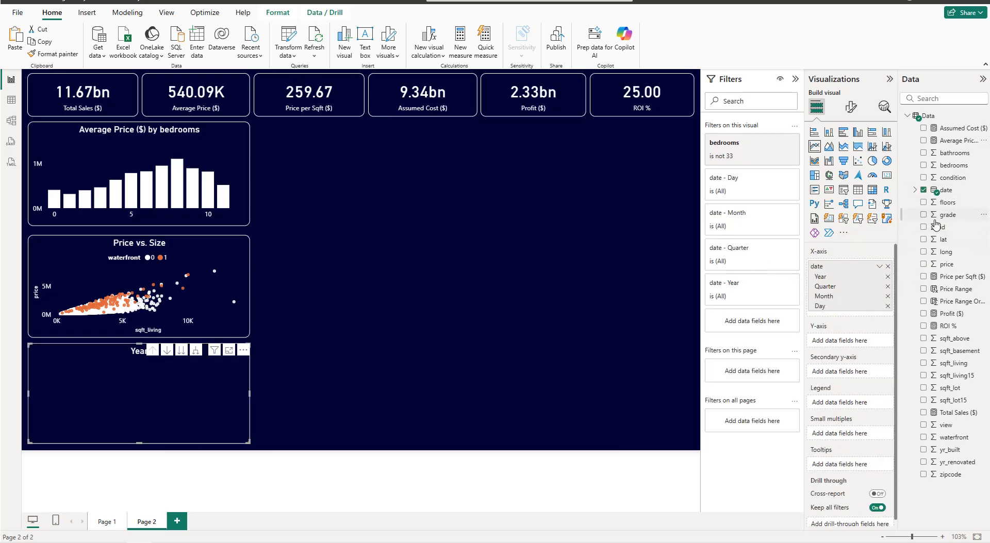
left_click_drag(953, 141, 858, 346)
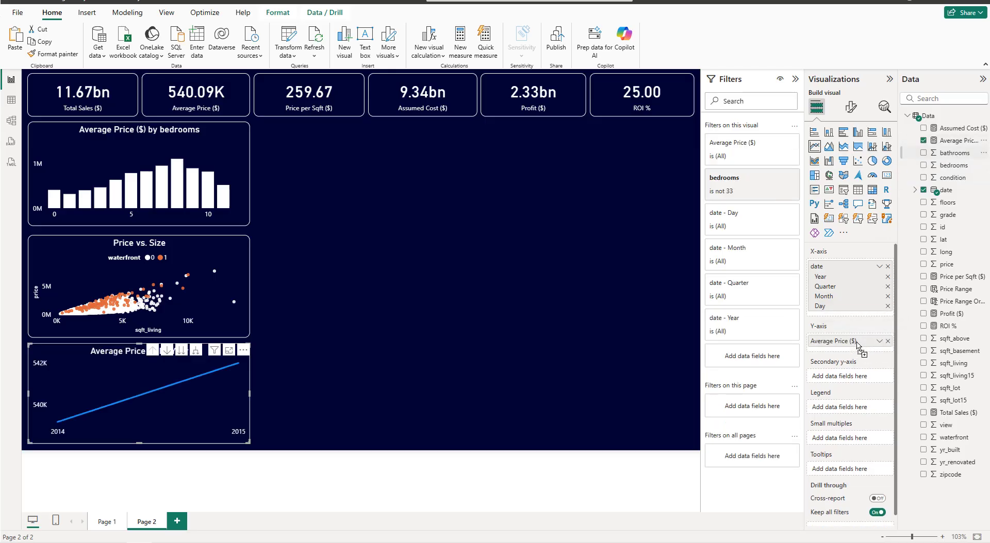
left_click(887, 266)
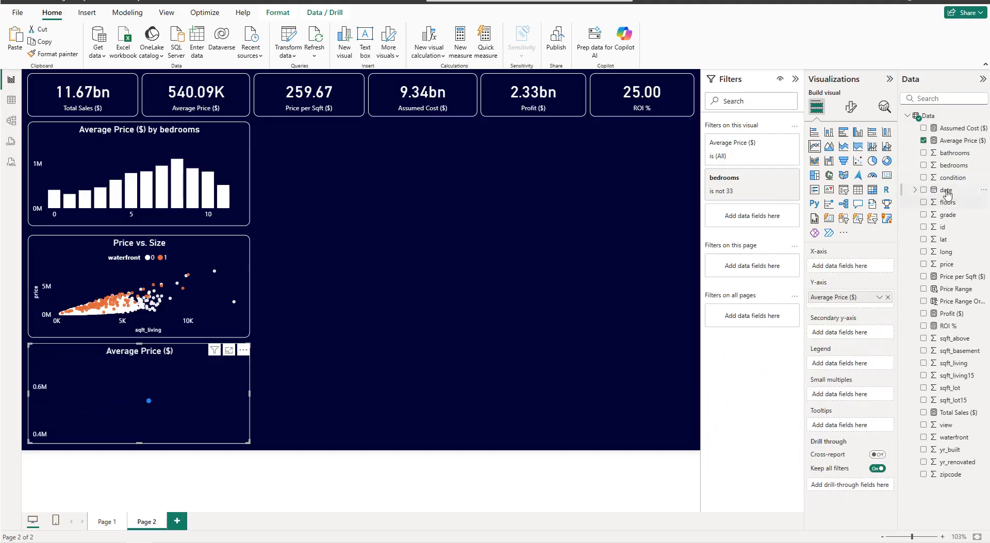
left_click(923, 191)
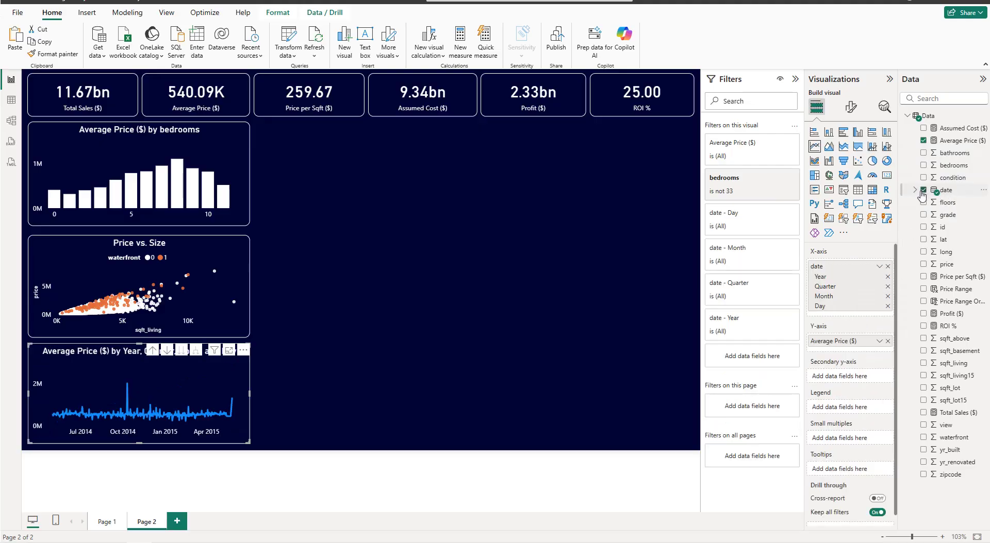
left_click(887, 307)
left_click(888, 287)
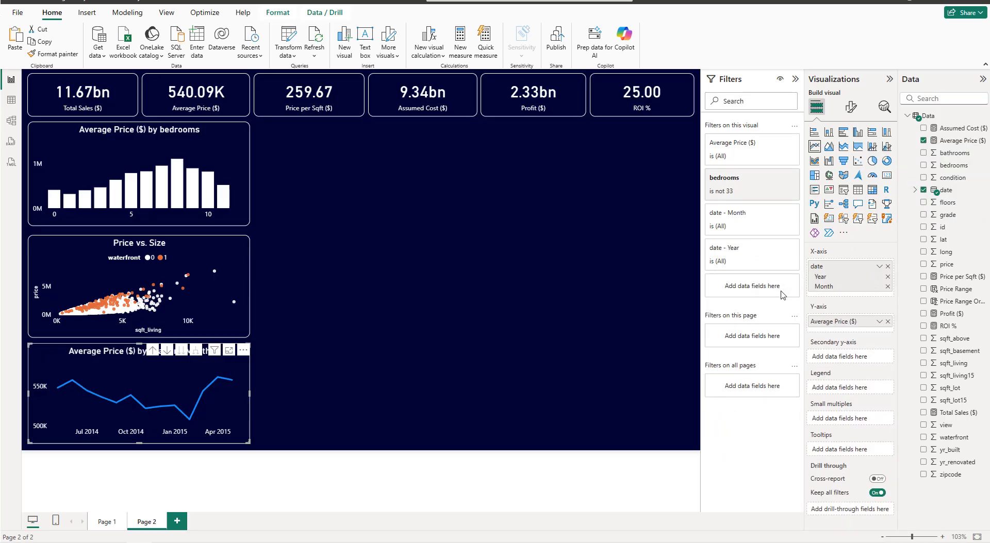
left_click(345, 370)
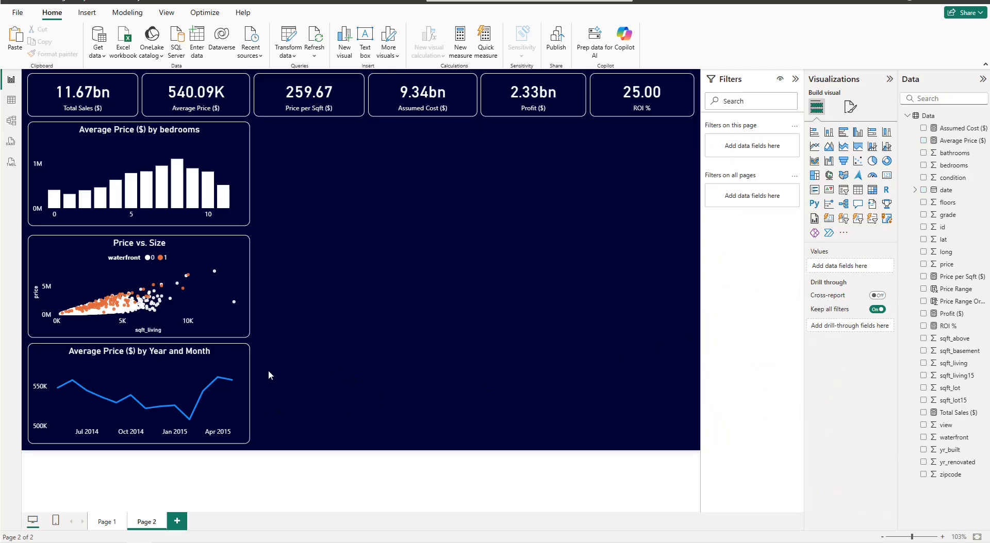
Retitle the bottom line chart 'Average Price ($) by Month' by trimming the old title ending.
left_click(227, 367)
left_click(850, 108)
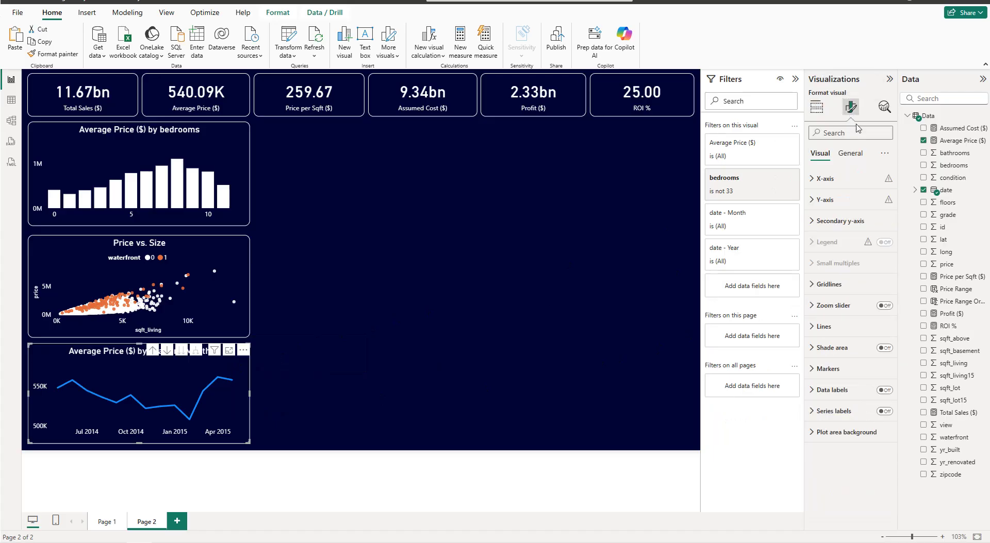
left_click(850, 154)
left_click(840, 200)
left_click(853, 251)
key("End")
key("BackSpace")
key("BackSpace")
key("BackSpace")
key("BackSpace")
key("BackSpace")
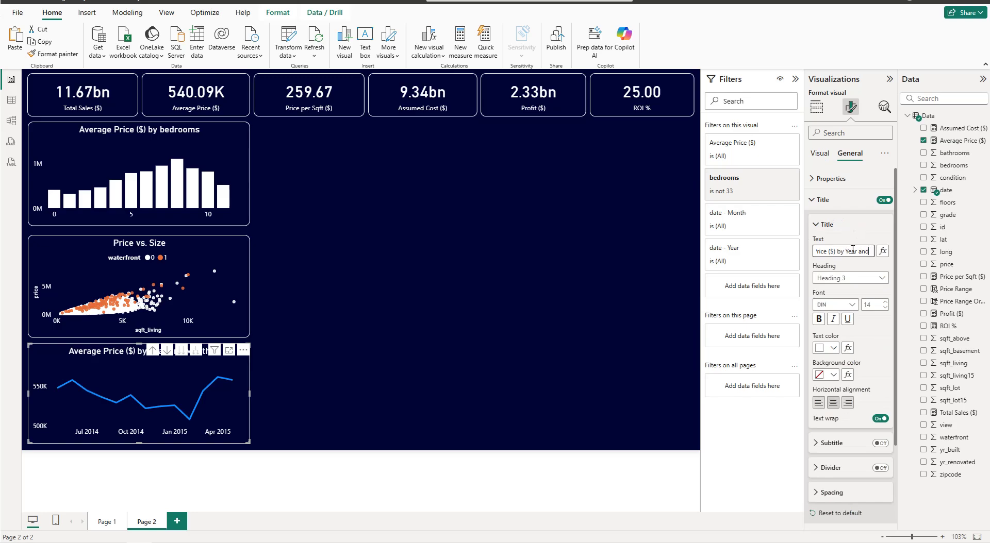
key("BackSpace")
key("BackSpace")
key("BackSpace")
key("BackSpace")
key("BackSpace")
left_click(844, 202)
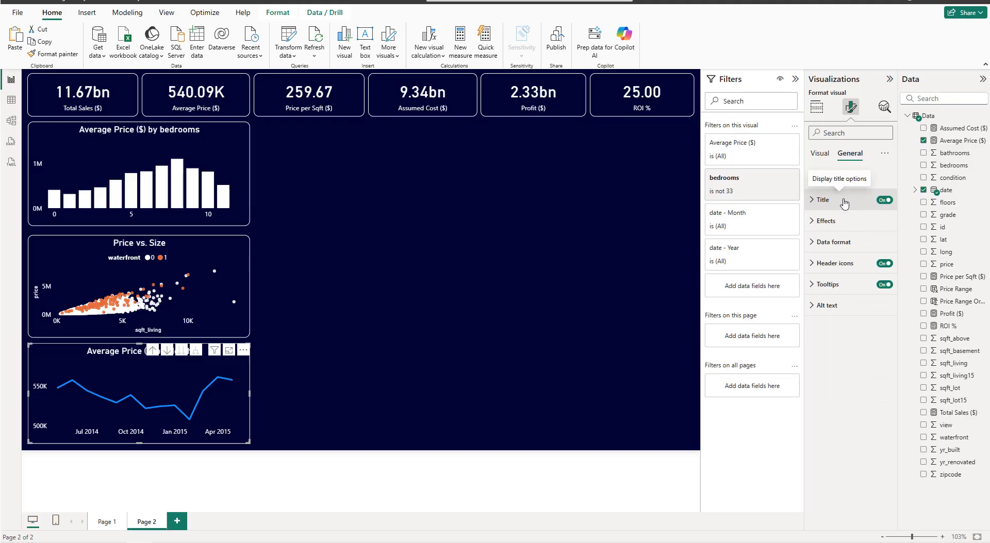
Make the line chart's line colour White, then deselect the chart.
left_click(821, 154)
left_click(838, 328)
scroll(840, 381, "down", 4)
left_click(835, 445)
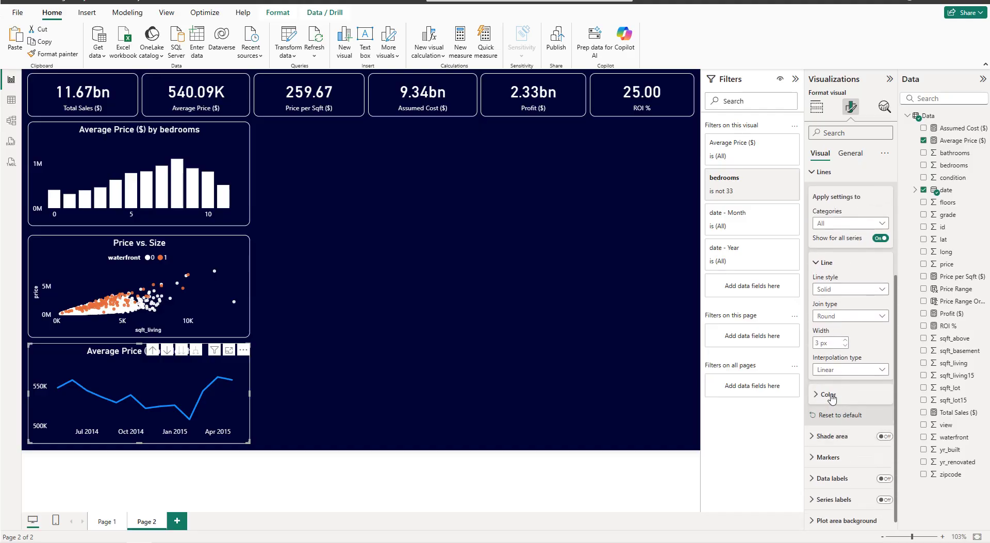
scroll(841, 397, "down", 2)
left_click(833, 370)
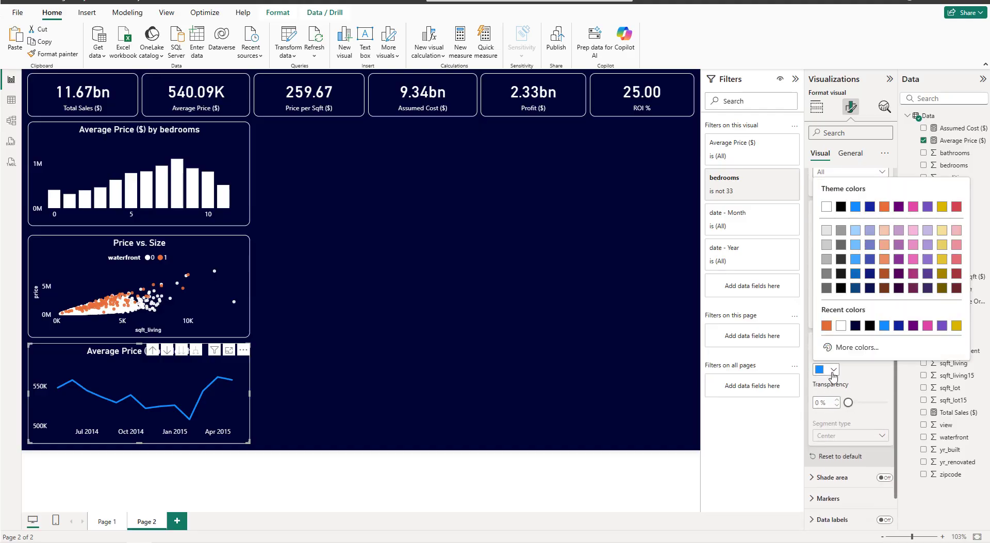
left_click(840, 325)
left_click(364, 302)
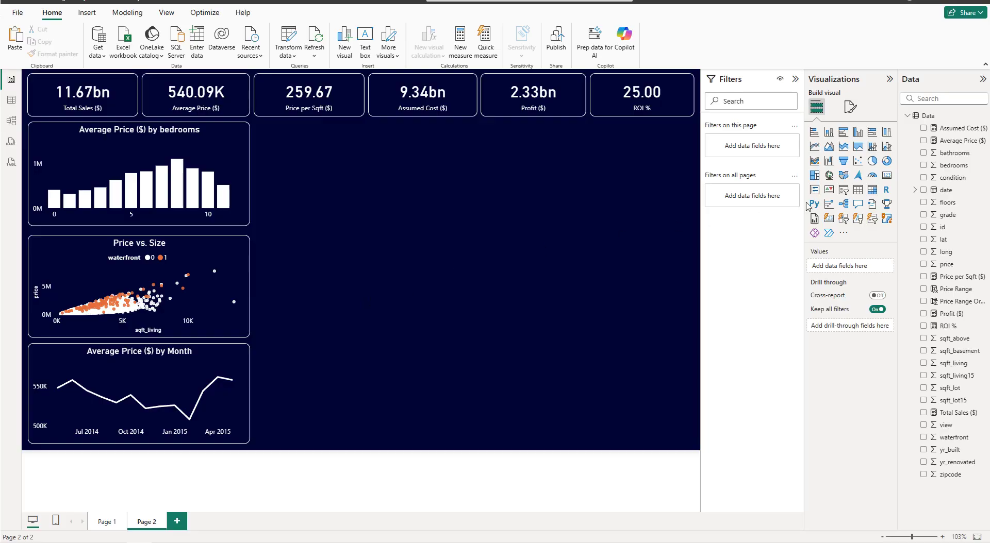
Add a donut chart beside the Month line chart, slightly shortened and widened.
left_click(886, 162)
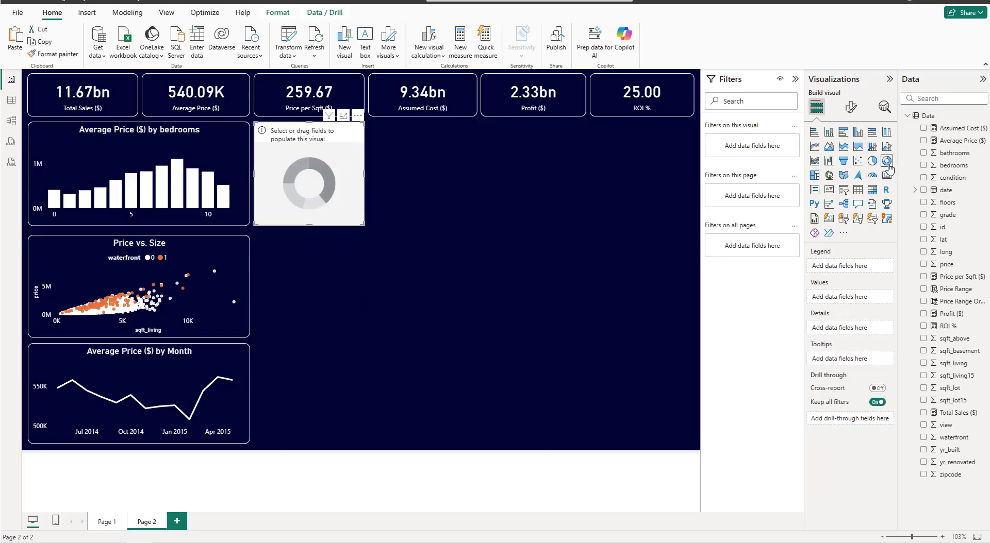
left_click_drag(312, 190, 314, 399)
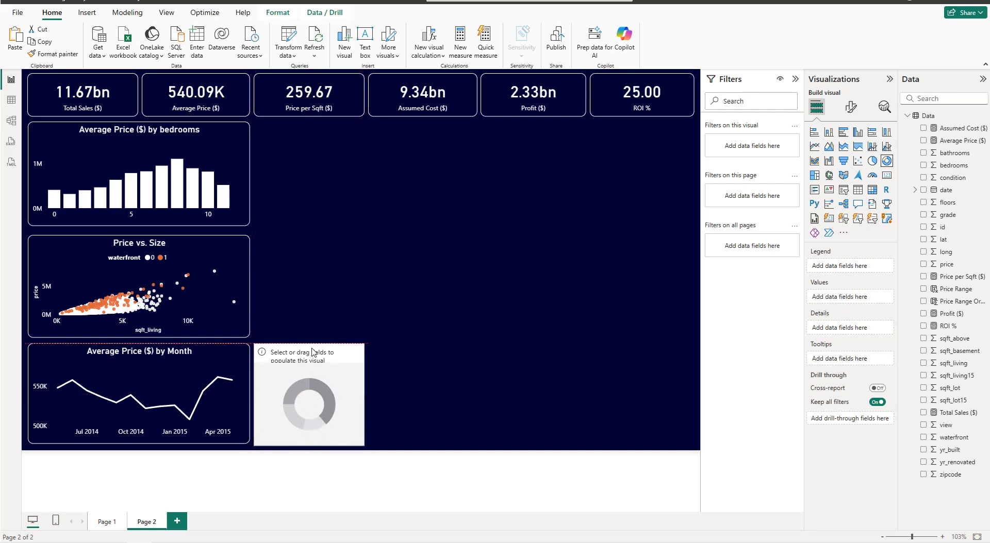
left_click_drag(306, 445, 308, 443)
left_click_drag(364, 395, 478, 401)
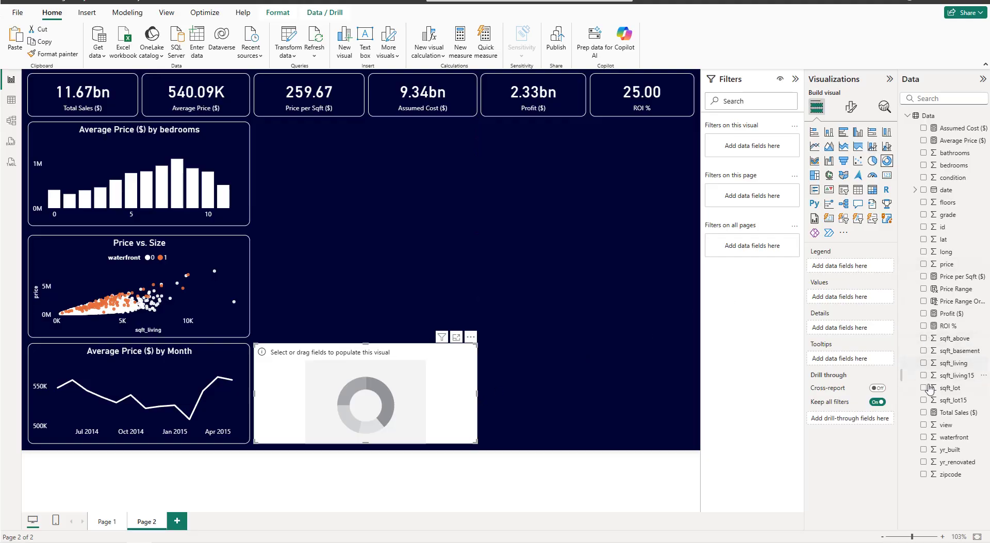
Use waterfront as the donut's legend with Count of waterfront as its values.
left_click(924, 438)
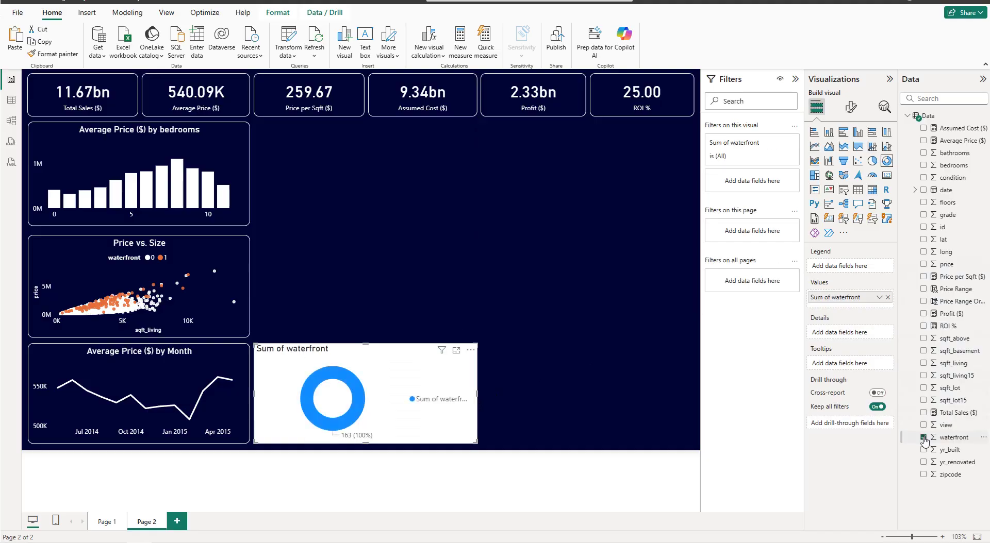
left_click_drag(855, 298, 855, 269)
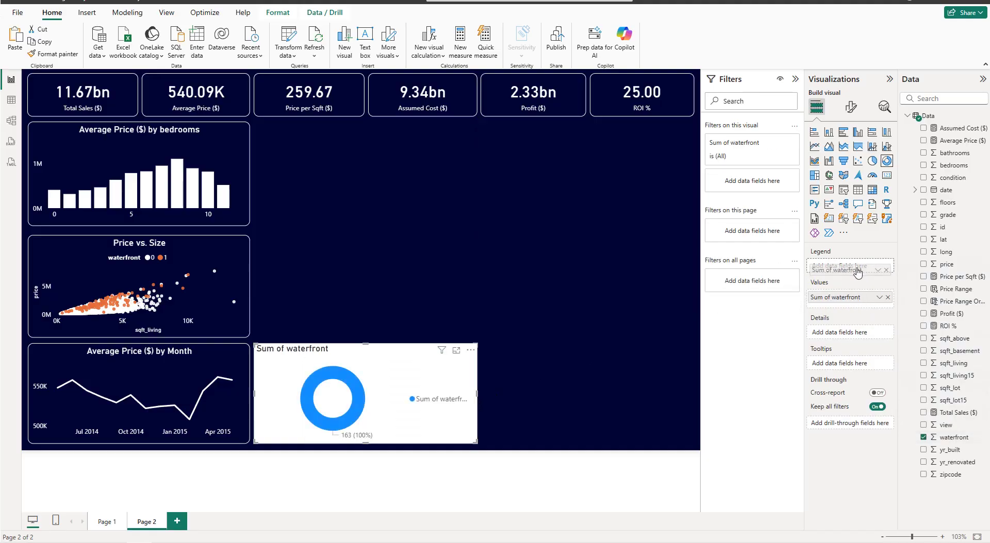
left_click_drag(953, 438, 858, 304)
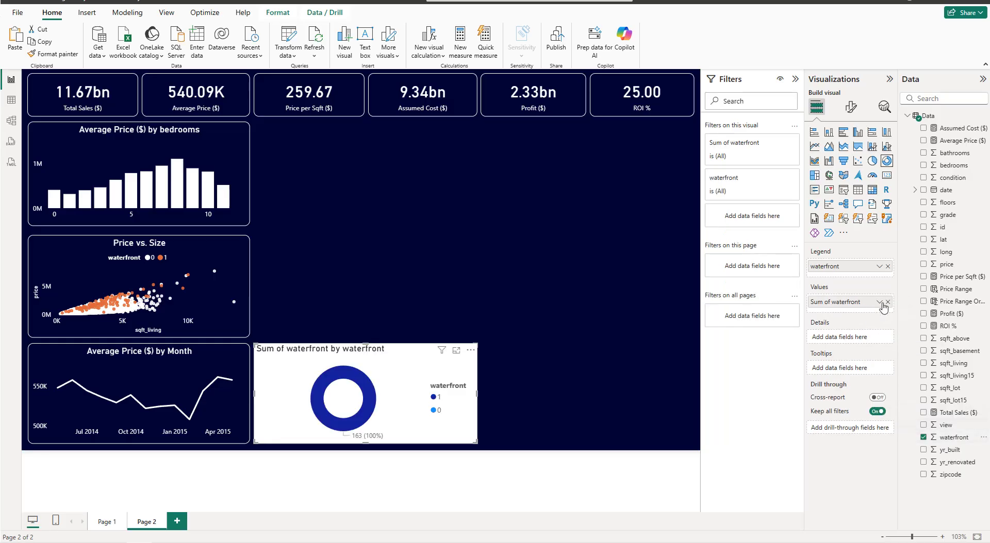
left_click(879, 303)
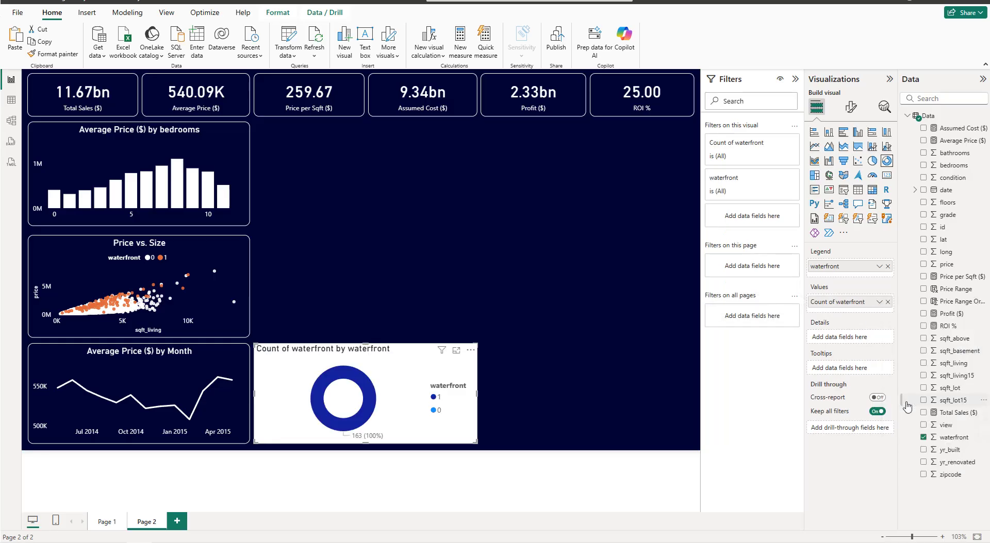
left_click(906, 404)
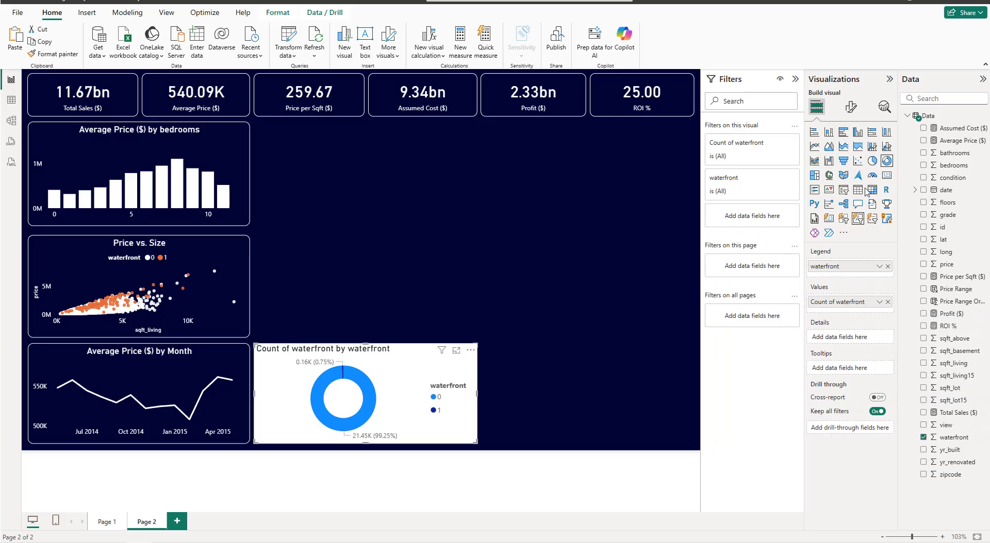
Give the donut chart a dark navy background.
left_click(851, 109)
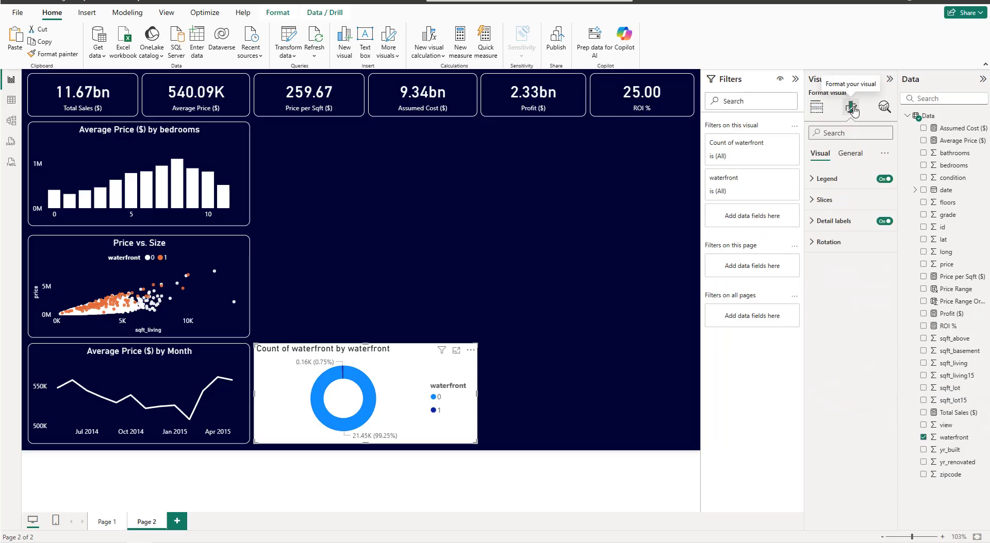
left_click(851, 155)
left_click(848, 226)
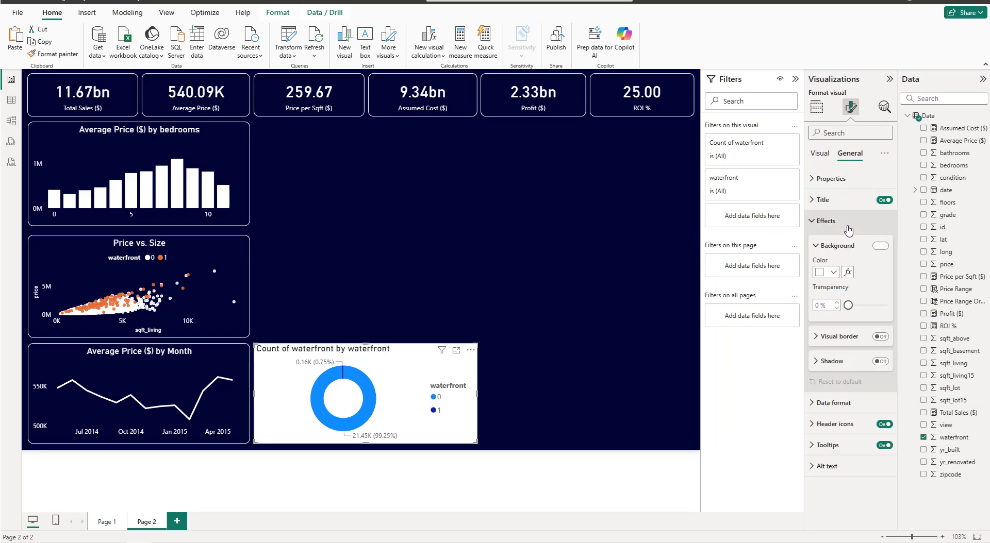
left_click(827, 272)
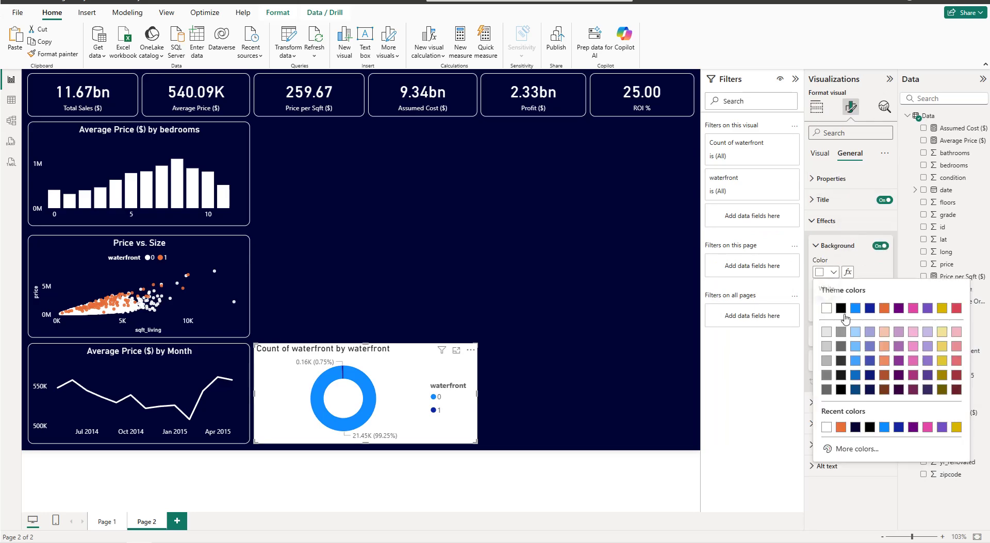
left_click(855, 427)
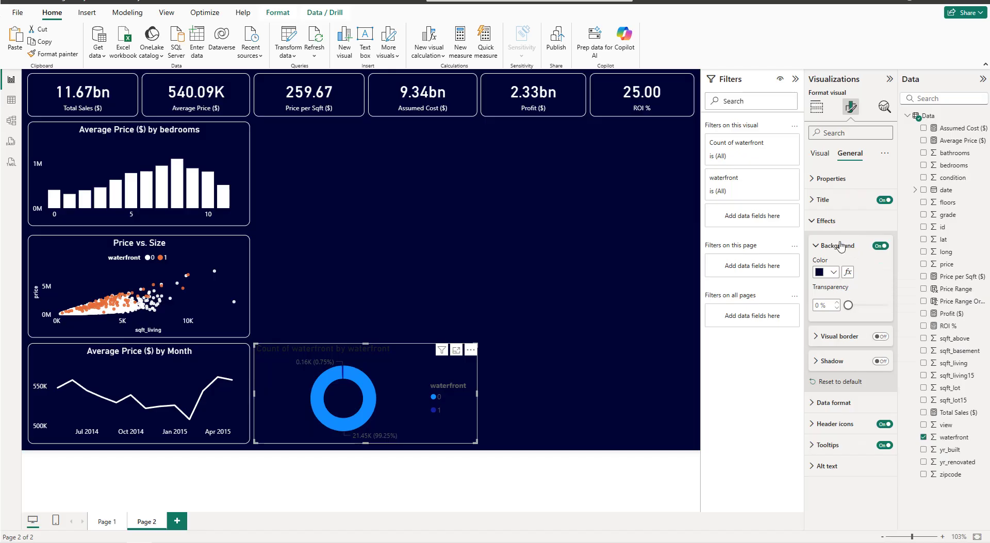
Title the donut 'Property Count by Waterfront', centred and in white.
left_click(837, 201)
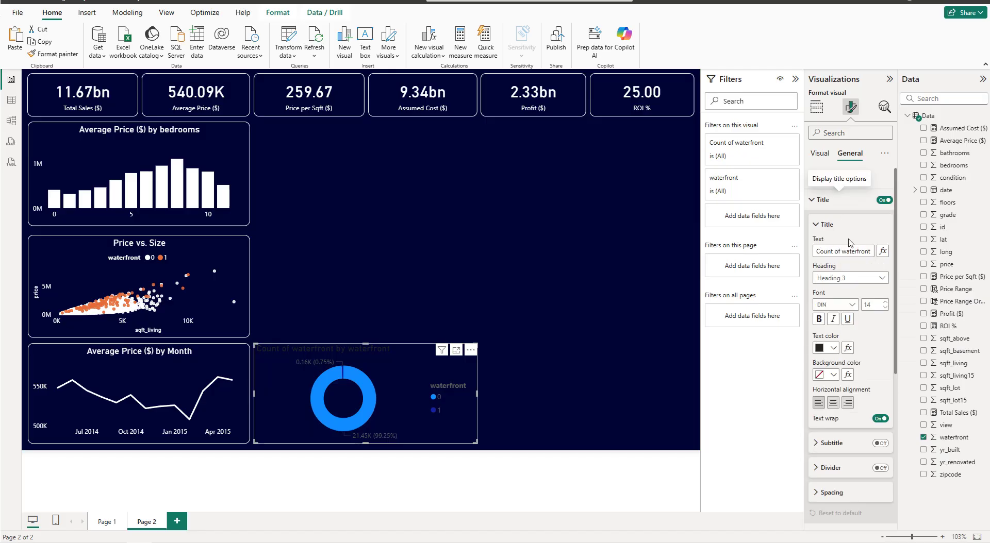
triple_click(845, 252)
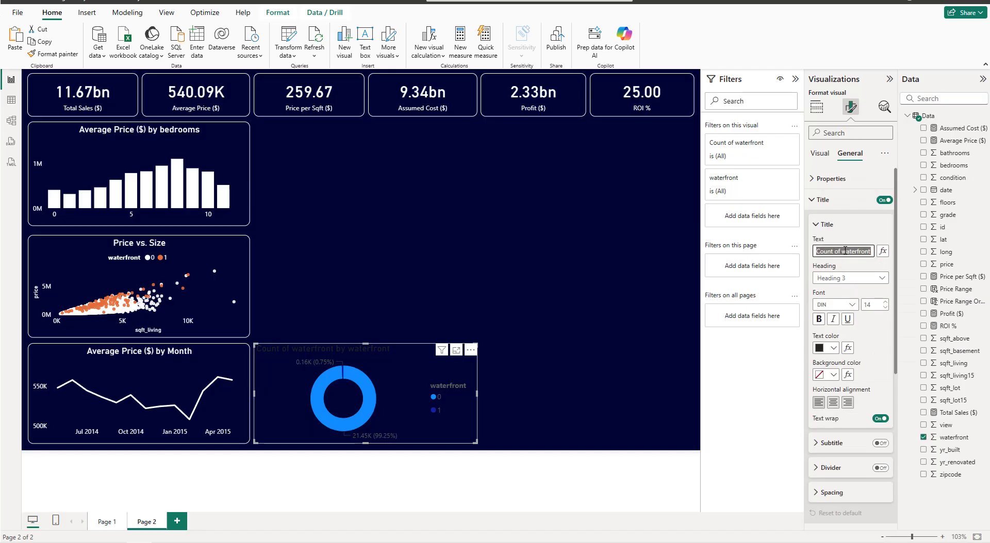
type("Prope")
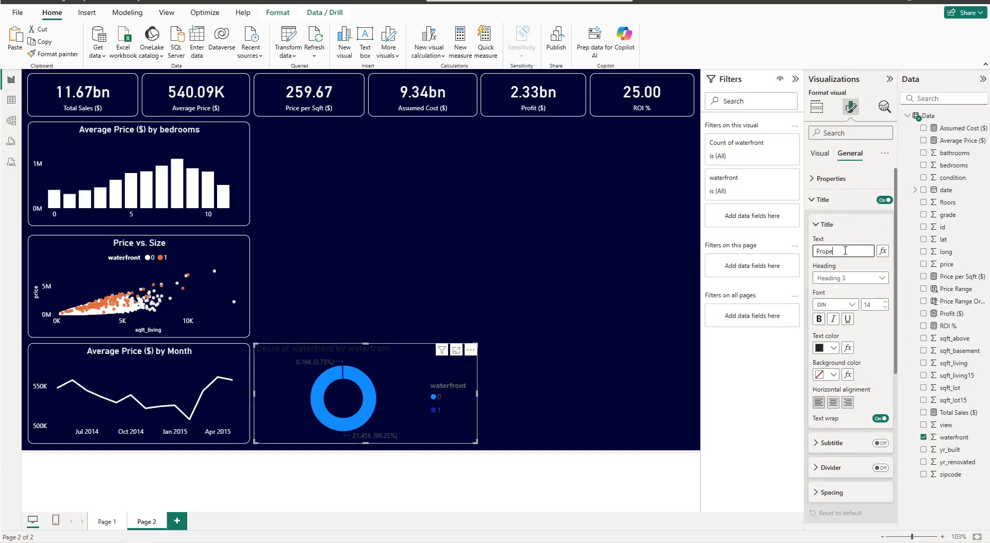
type("rty Count by Waterfront")
left_click(833, 402)
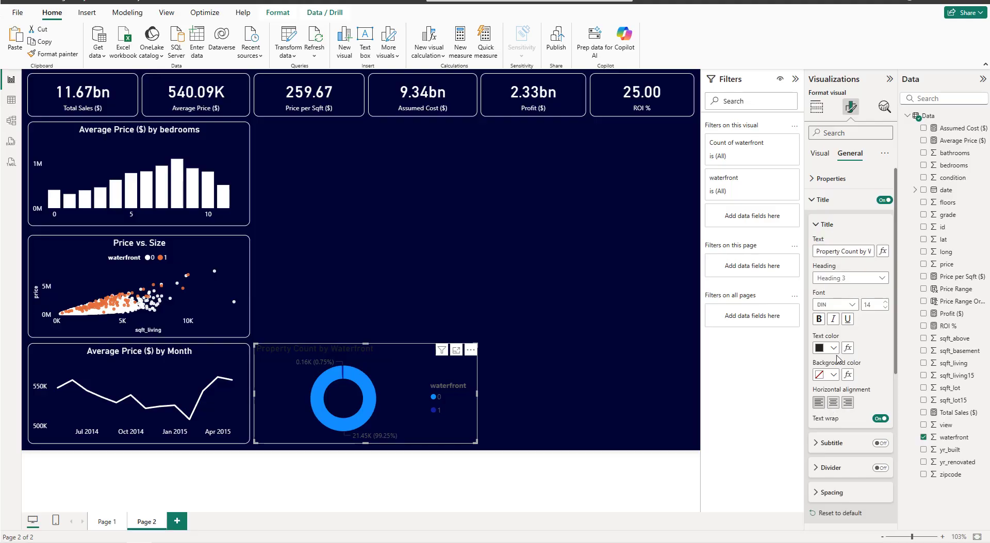
left_click(833, 348)
left_click(826, 384)
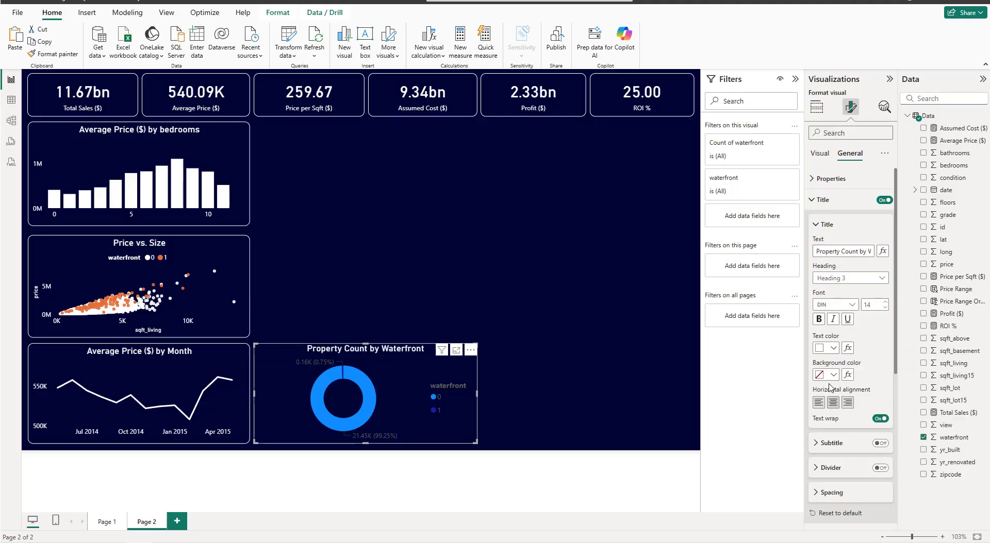
left_click(825, 200)
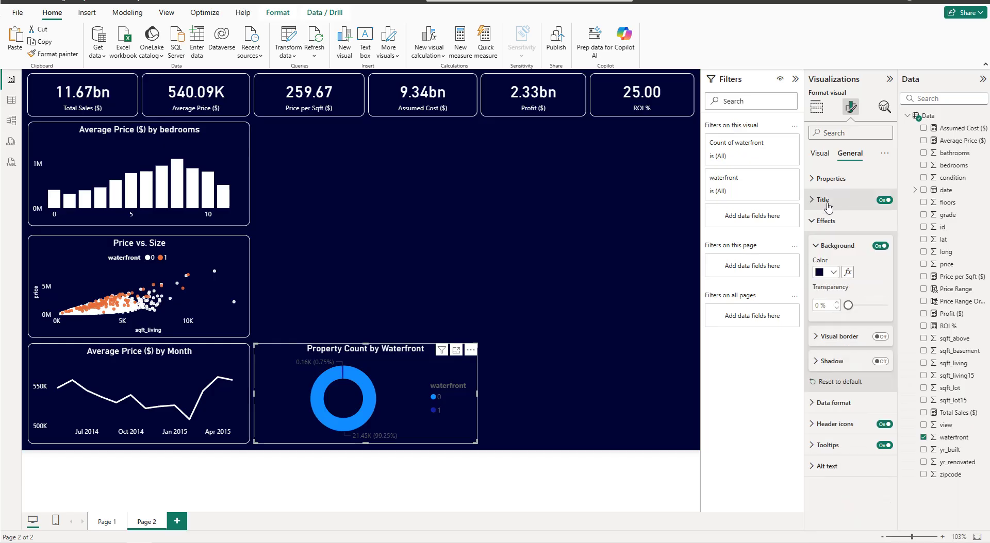
Round the donut's visual border corners to 10 px.
left_click(841, 223)
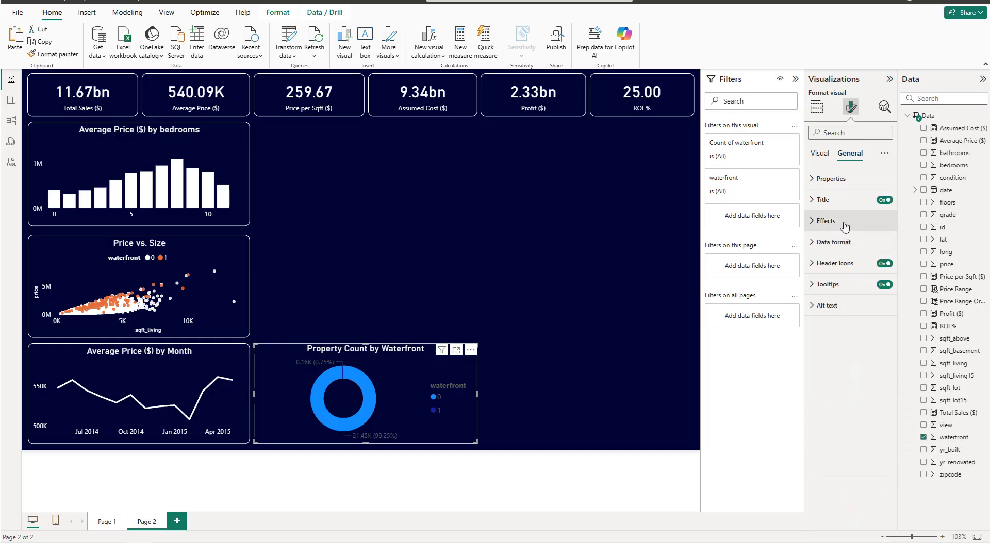
left_click(844, 226)
left_click(844, 223)
left_click(845, 223)
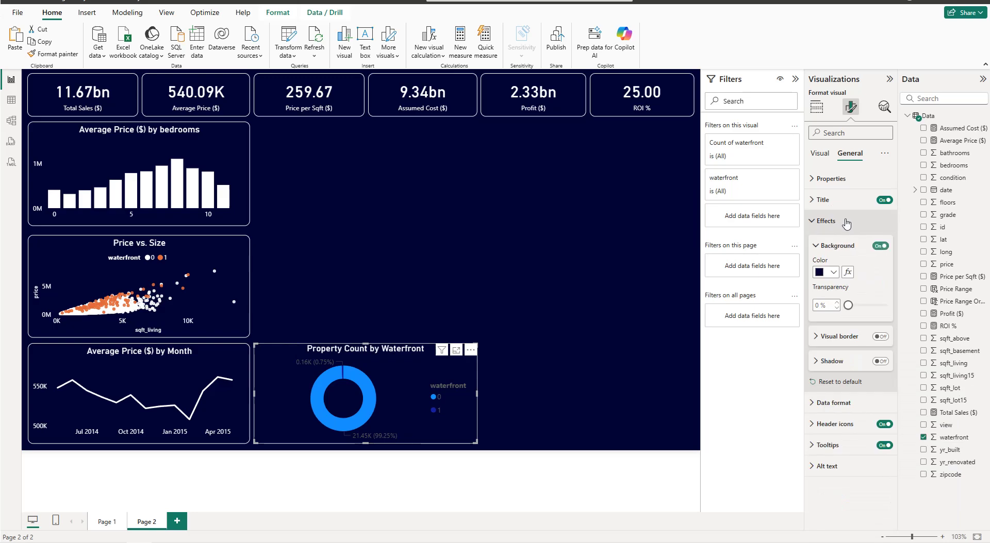
left_click(855, 339)
left_click(833, 362)
left_click(829, 388)
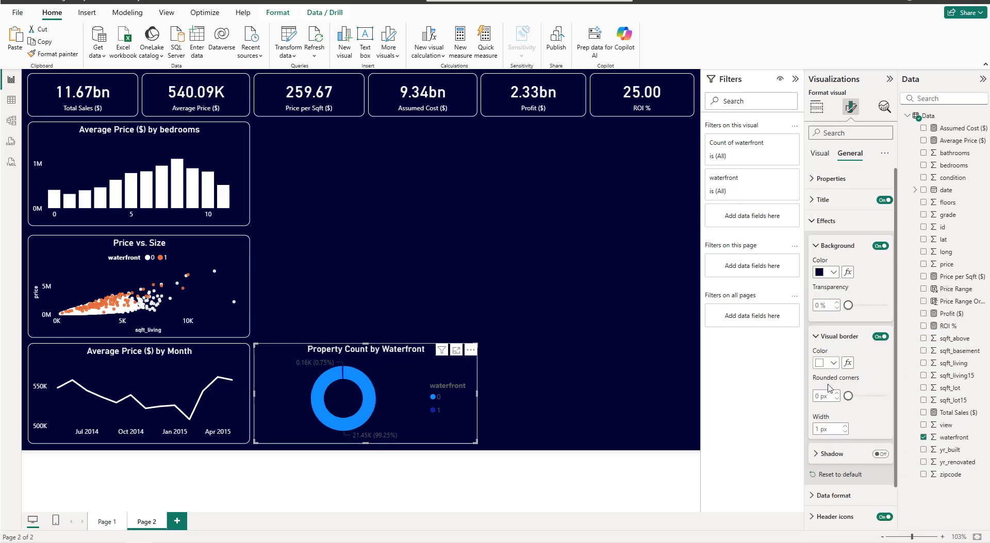
left_click(817, 394)
type("1")
left_click(827, 220)
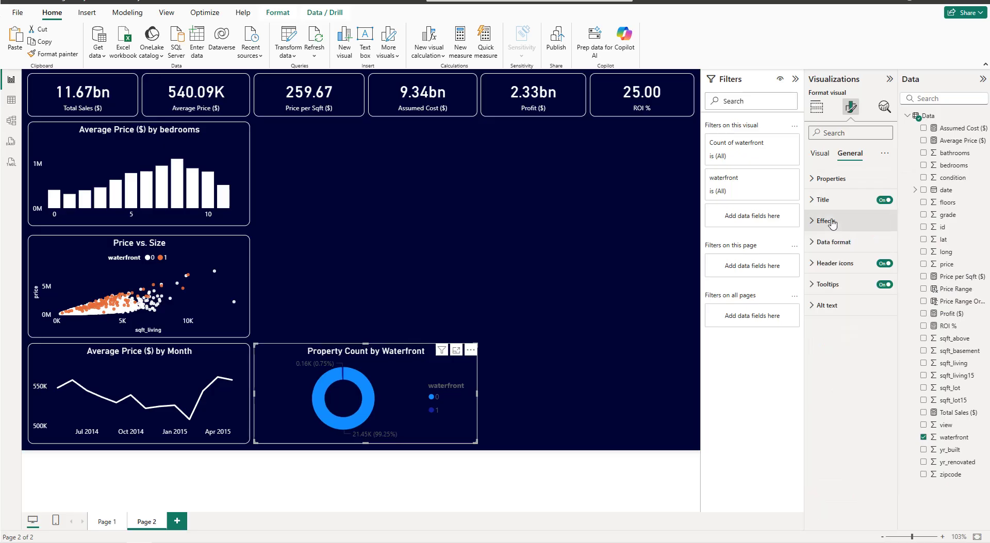
left_click(819, 153)
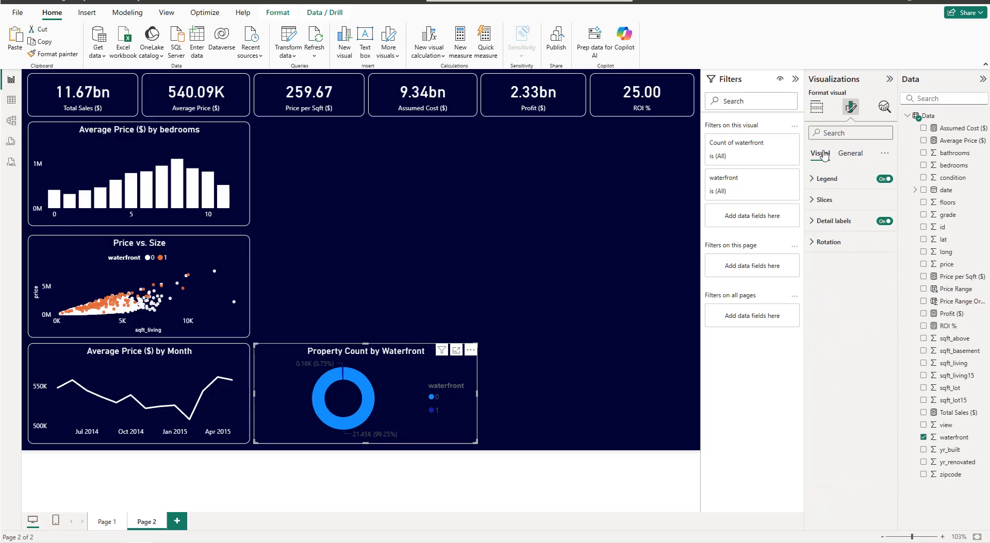
Colour the donut's 0 slice white and its 1 slice orange.
left_click(843, 198)
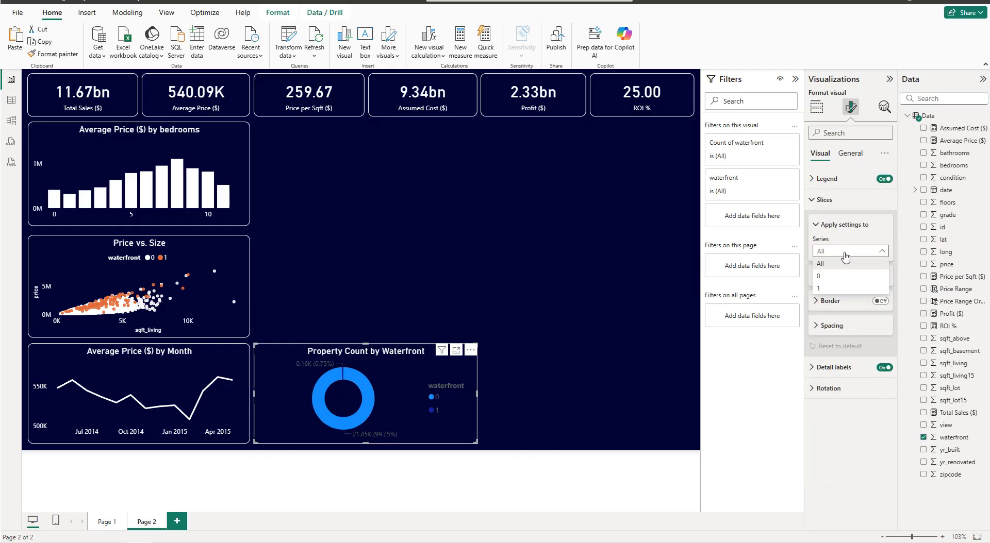
left_click(834, 278)
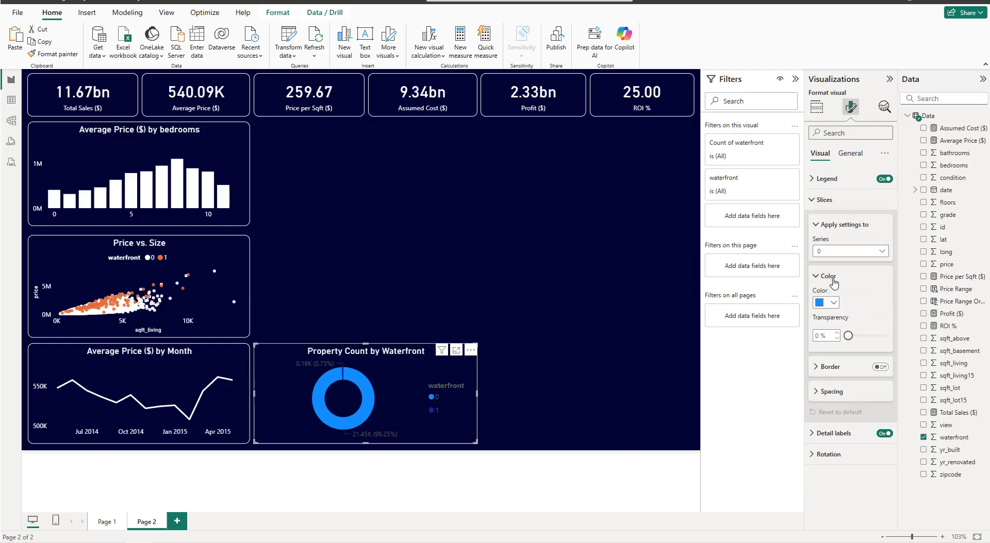
left_click(827, 303)
left_click(826, 338)
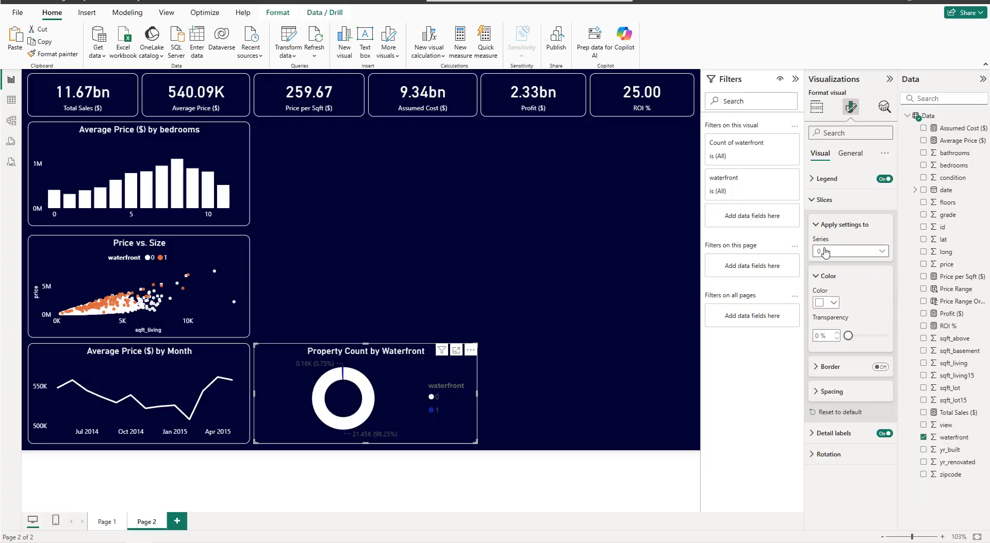
left_click(831, 301)
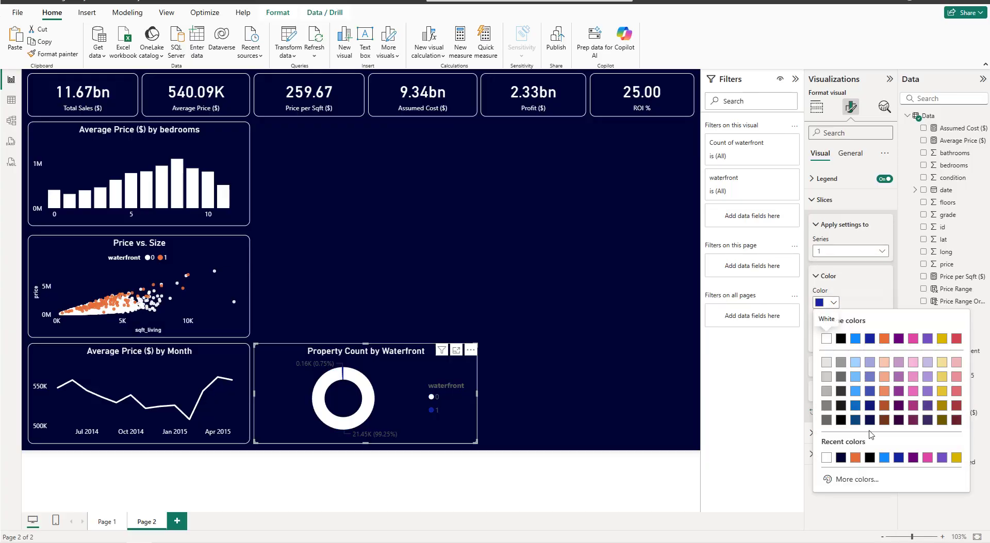
left_click(855, 461)
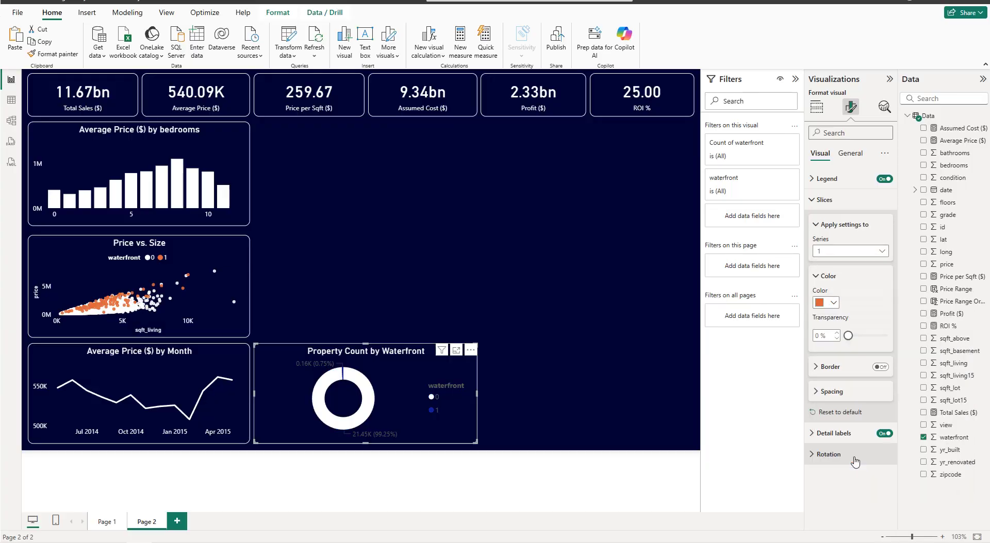
left_click(828, 202)
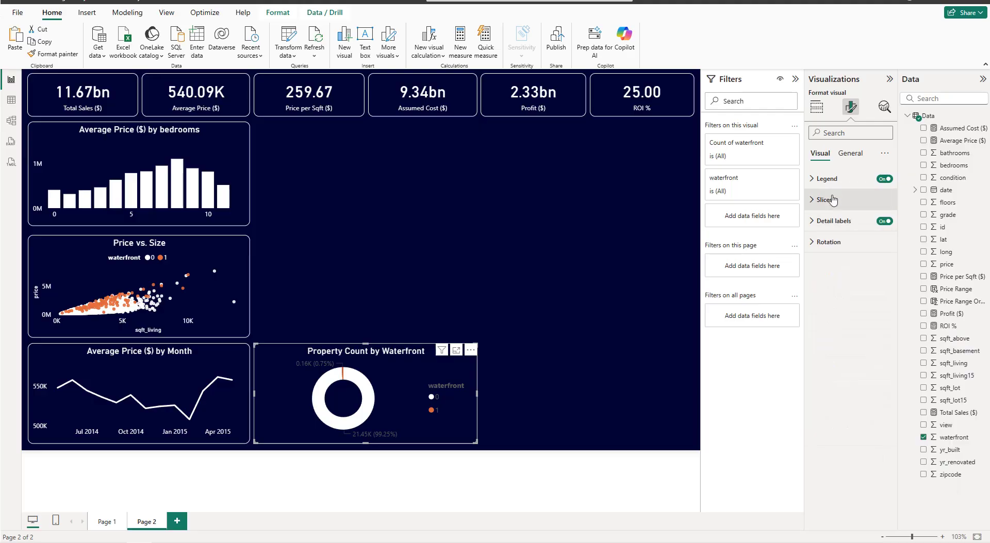
Make the donut's data label values white.
left_click(833, 222)
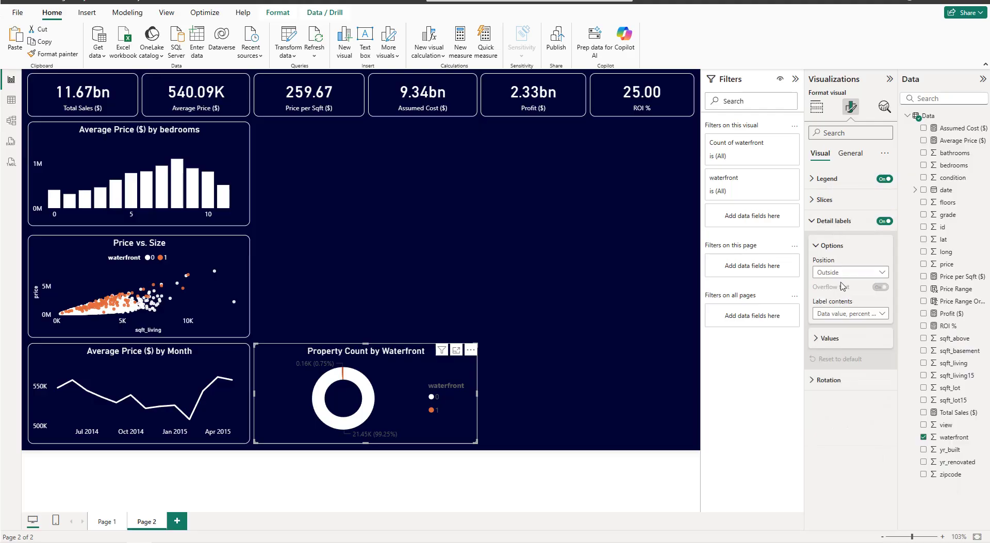
left_click(839, 338)
left_click(831, 409)
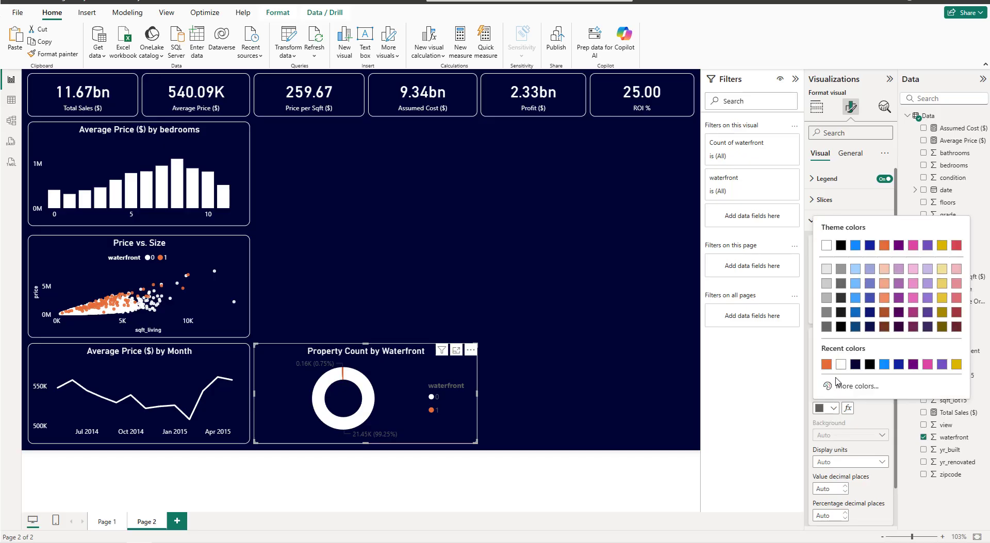
left_click(841, 365)
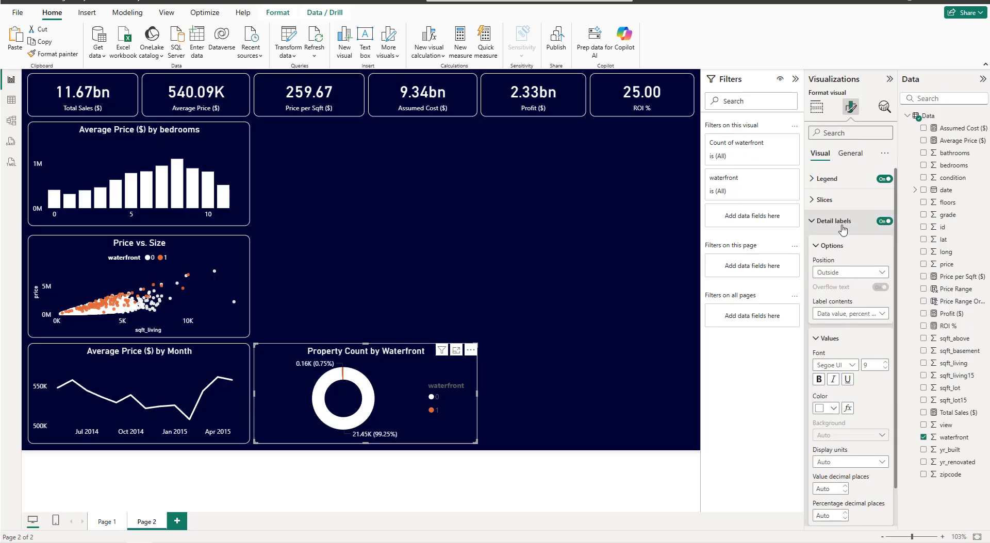
Make the donut's legend text white.
left_click(827, 178)
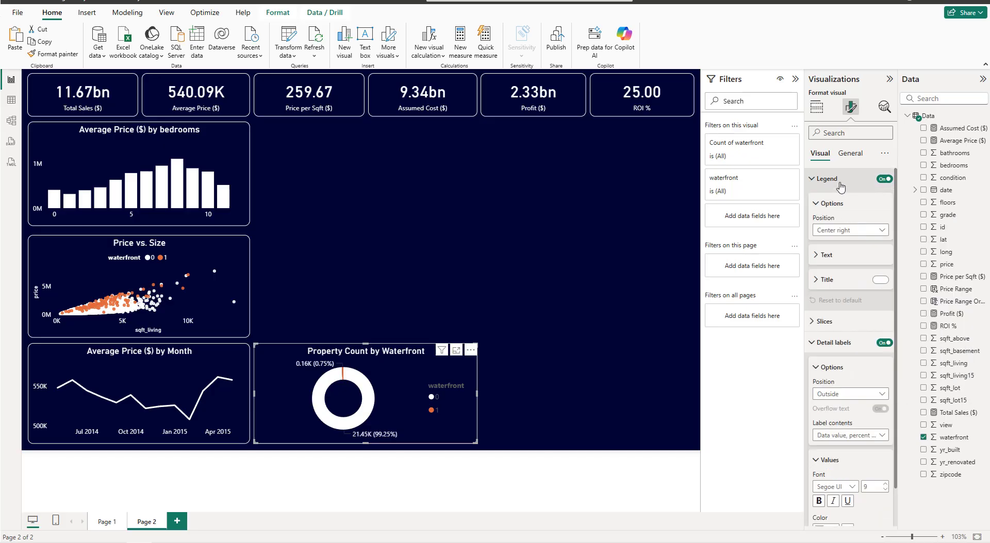
left_click(826, 255)
left_click(833, 325)
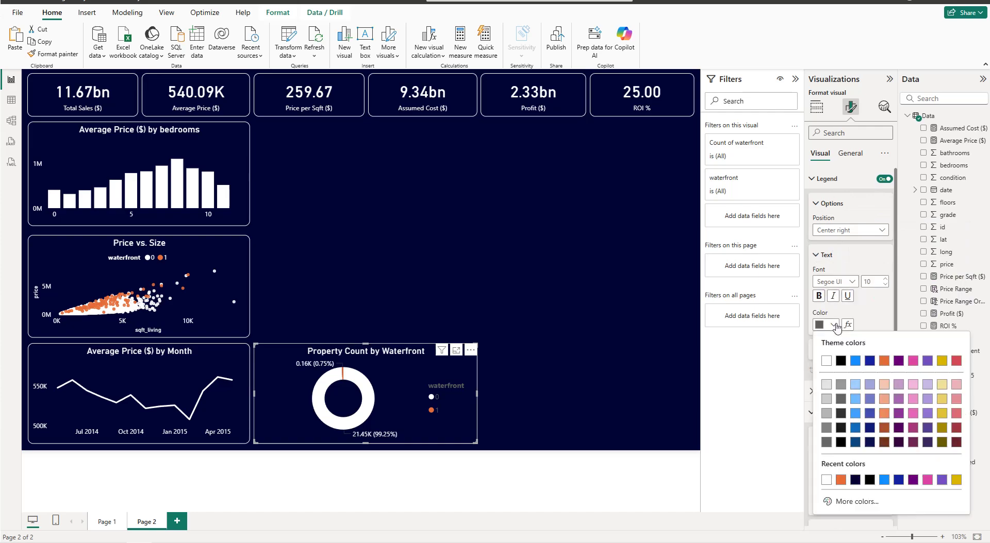
left_click(826, 361)
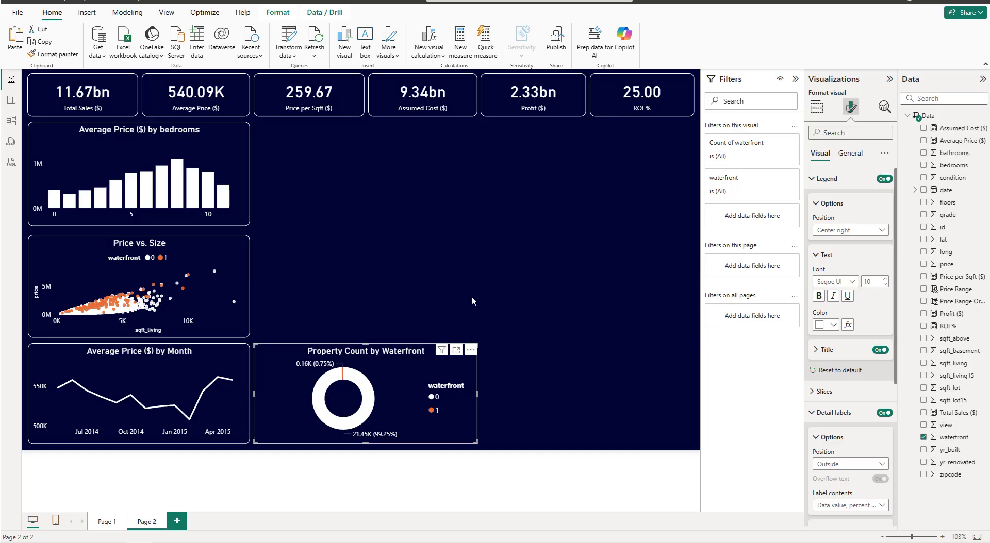
left_click(234, 164)
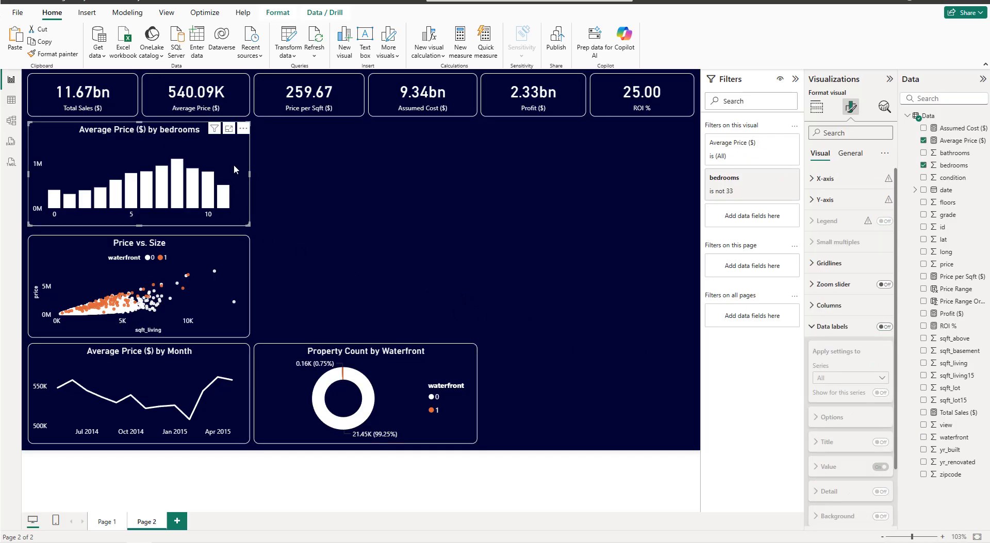
Paste a copy of the Average Price ($) by bedrooms chart at the bottom right and resize it.
key("ctrl+v")
left_click_drag(235, 166, 671, 380)
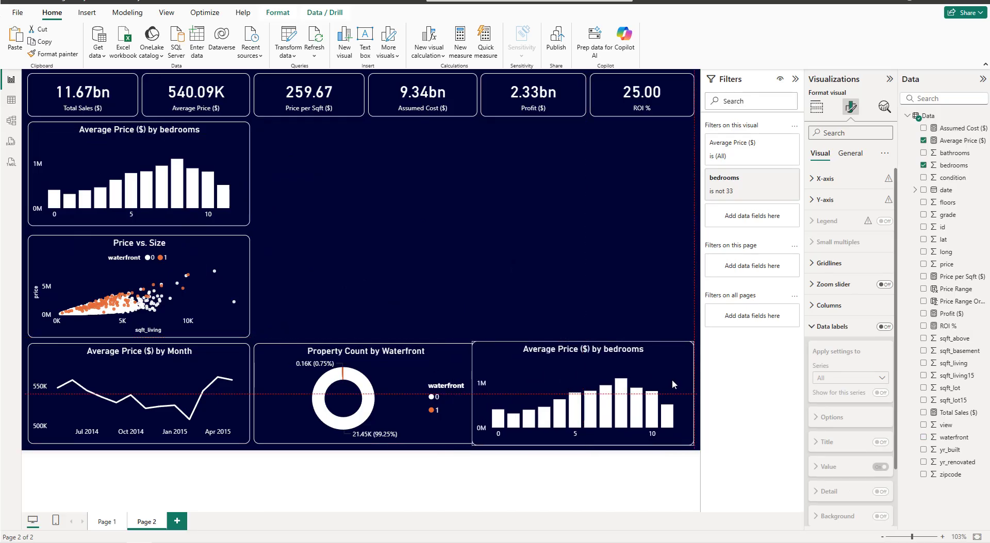
left_click_drag(478, 393, 484, 392)
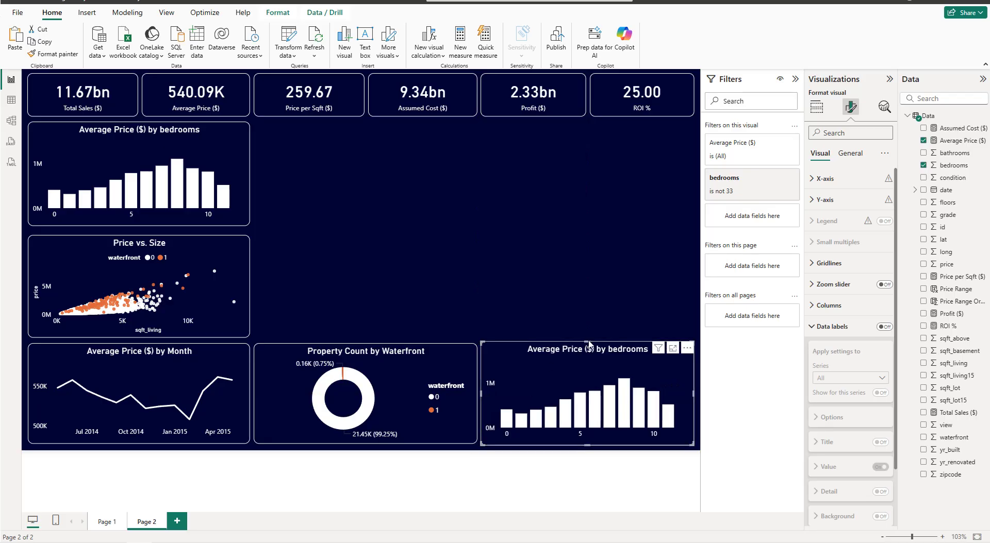
left_click_drag(589, 343, 589, 344)
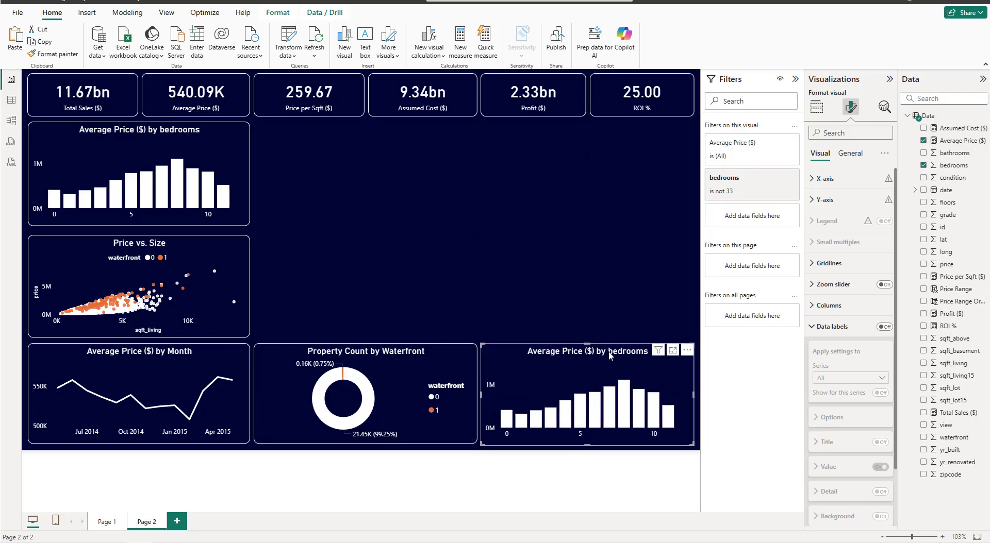
Set the copy's bedrooms filter to Select all, including the 33 value.
mouse_move(769, 181)
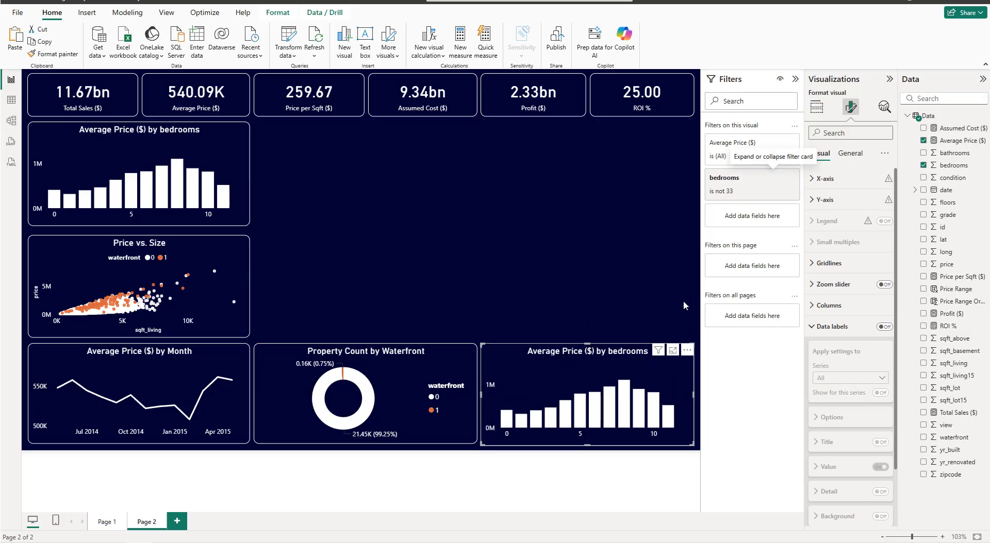
left_click(771, 181)
left_click(717, 232)
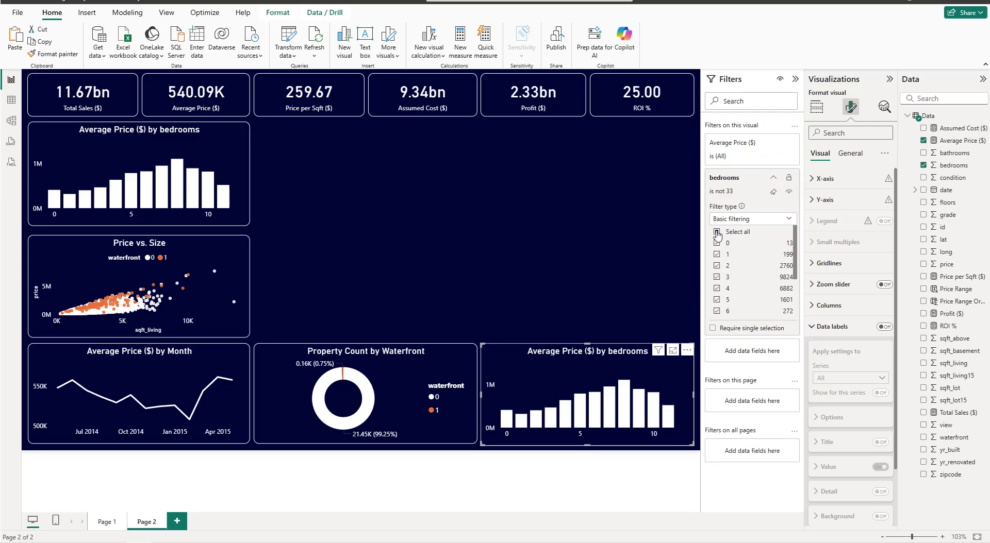
left_click(771, 181)
Swap the copy's fields so it counts properties by Price Range.
left_click(817, 118)
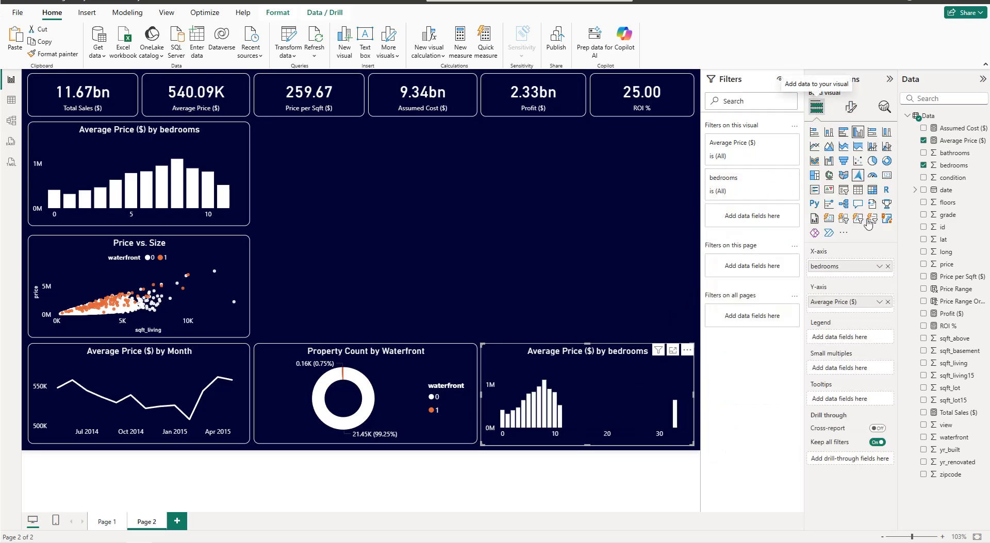
left_click(888, 266)
left_click(888, 298)
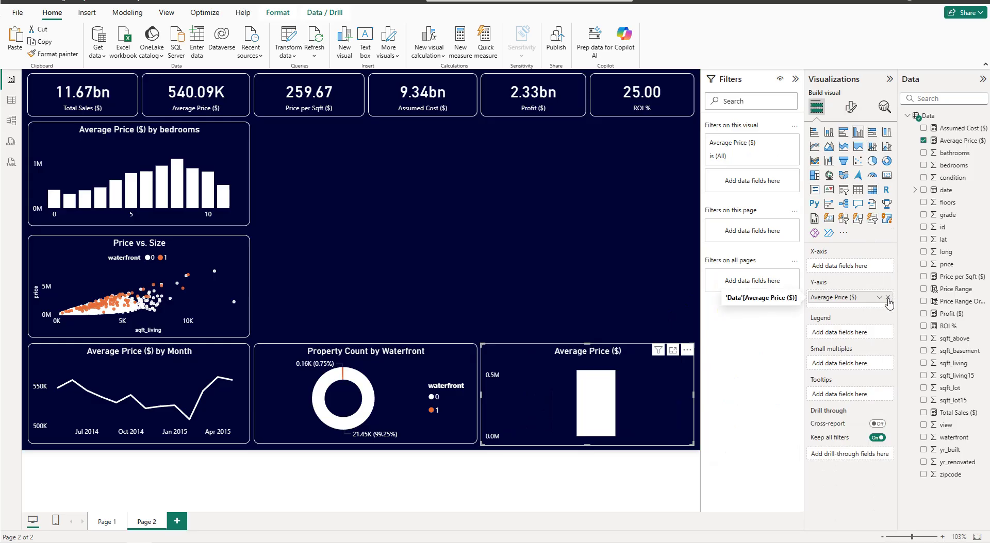
left_click(923, 289)
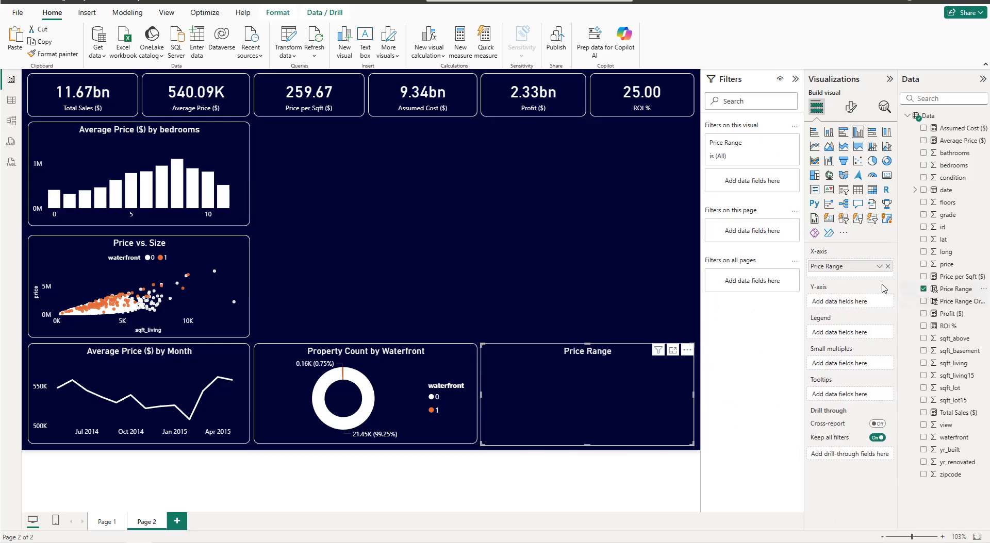
left_click_drag(956, 291, 857, 304)
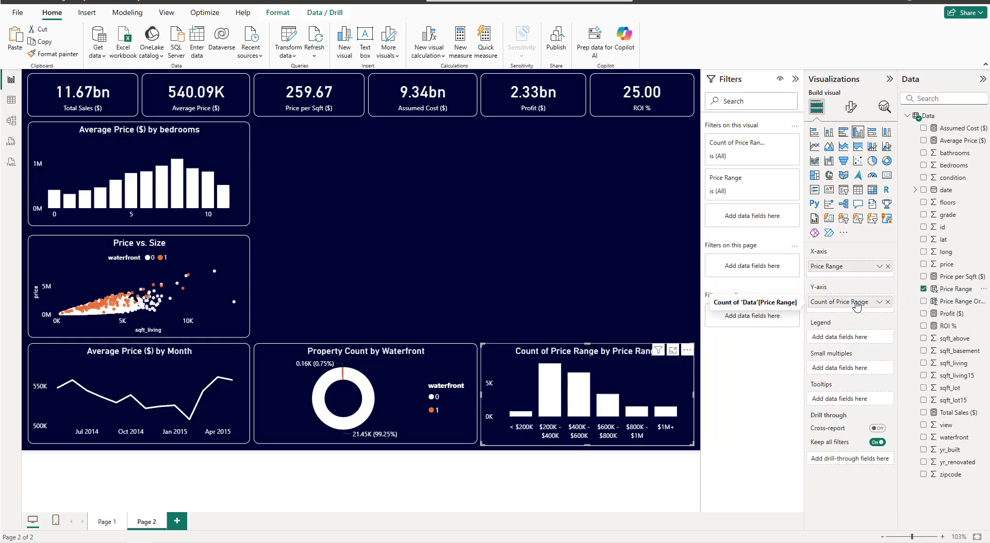
Retitle the chart 'Total units by Price Range'.
left_click(850, 107)
left_click(850, 153)
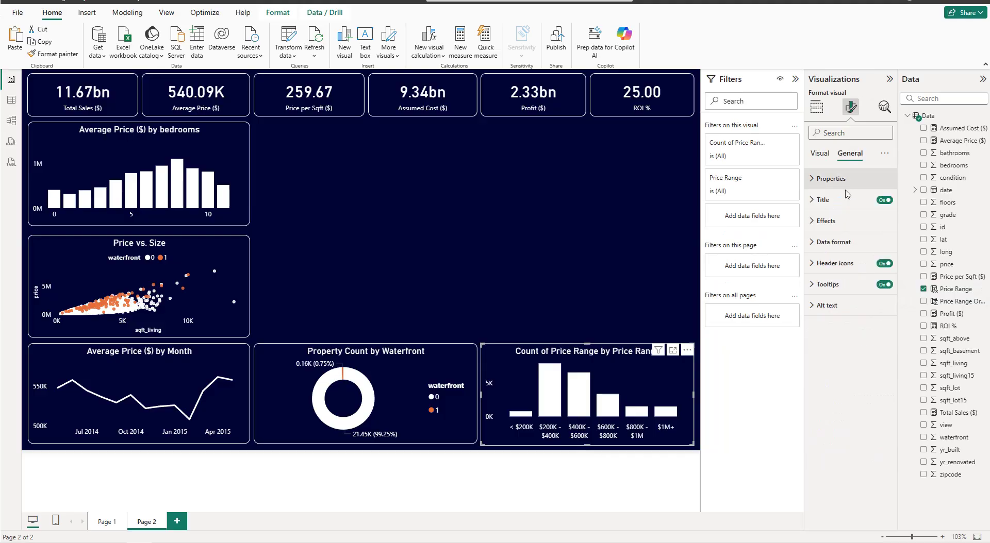
left_click(844, 201)
left_click(839, 251)
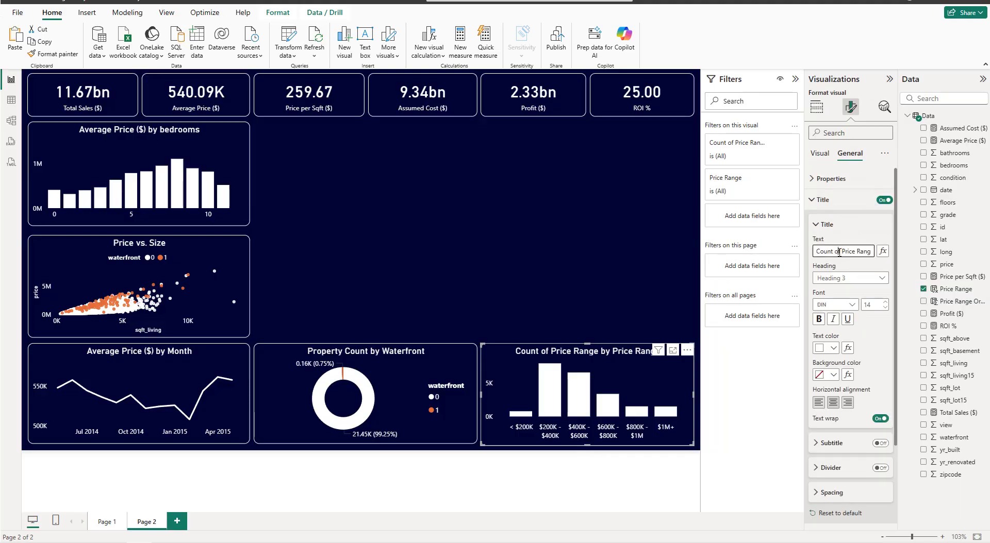
key("ctrl+a")
type("Total un")
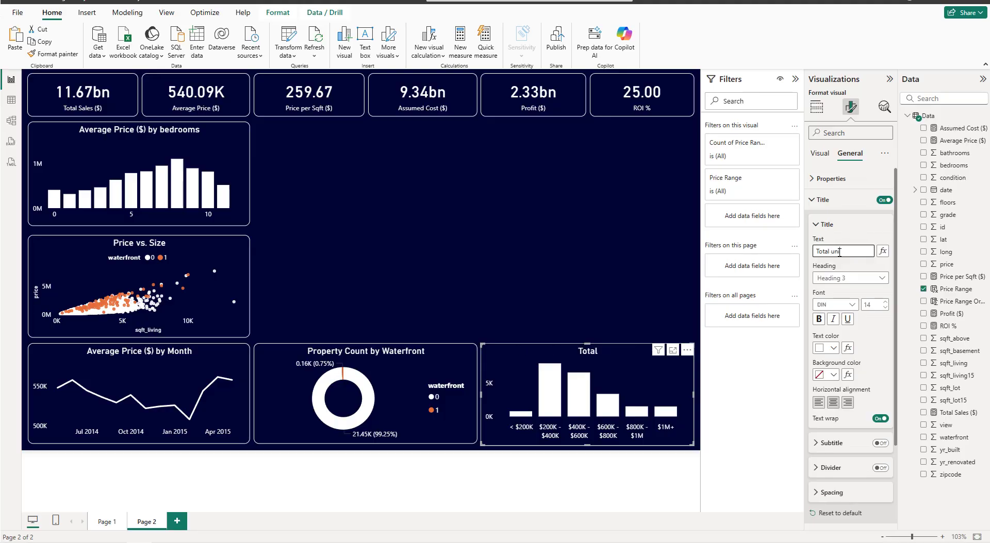
type("its by Price Range")
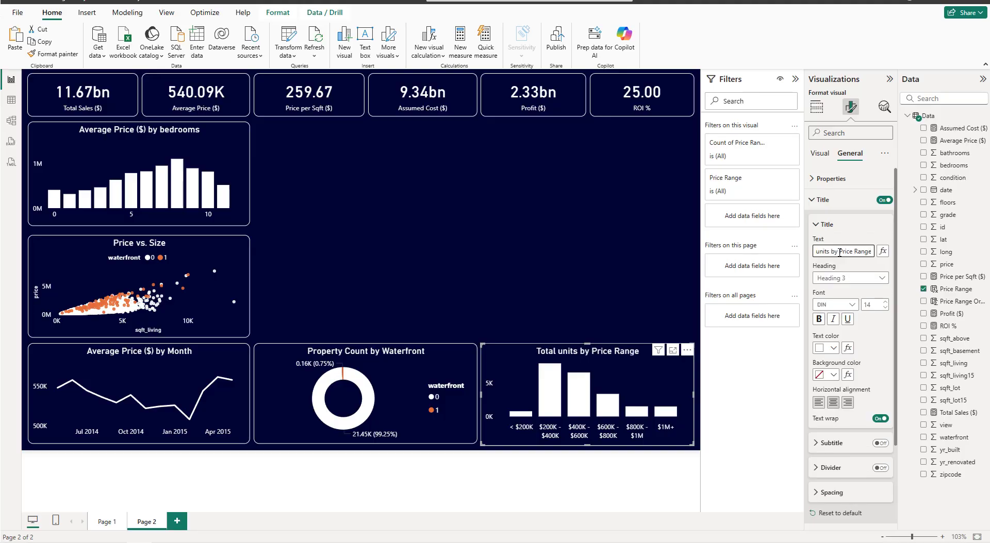
left_click(830, 206)
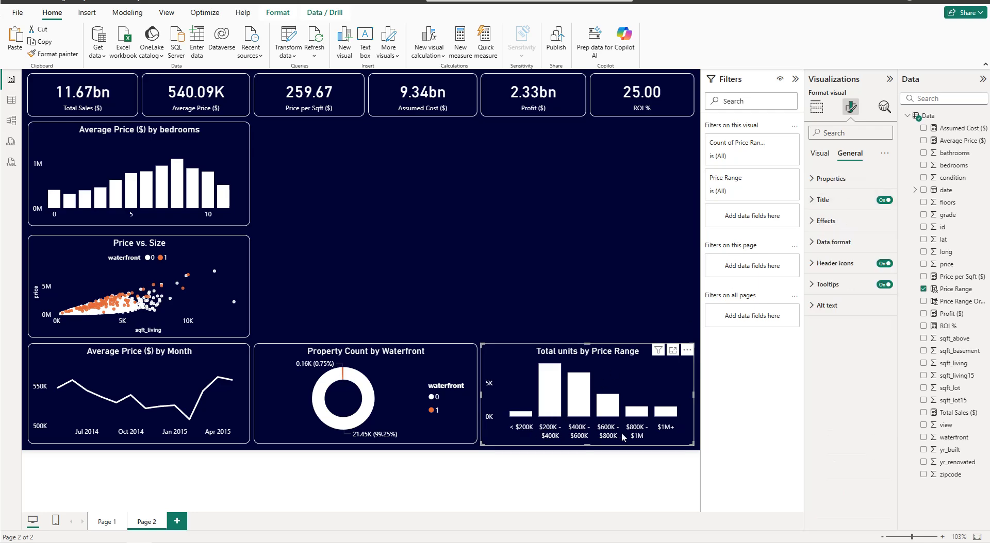
left_click(11, 100)
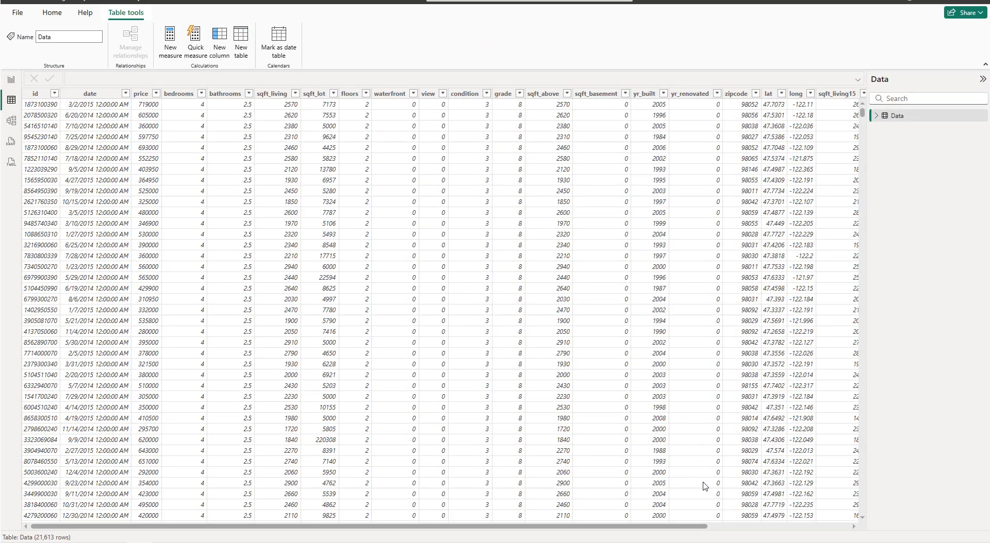
In the data table, select Price Range and review its Sort by column options, then return to Report view.
left_click_drag(696, 527, 838, 528)
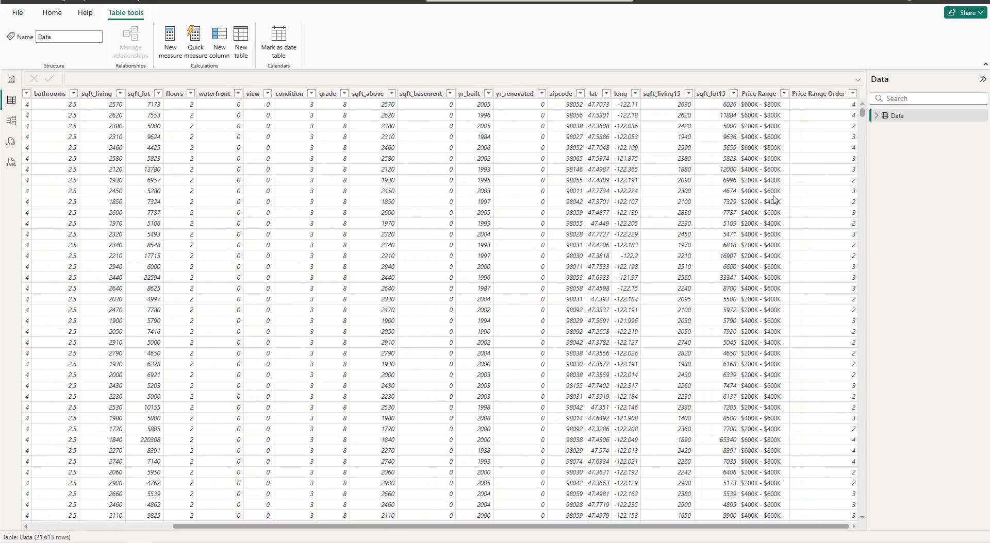
left_click(759, 94)
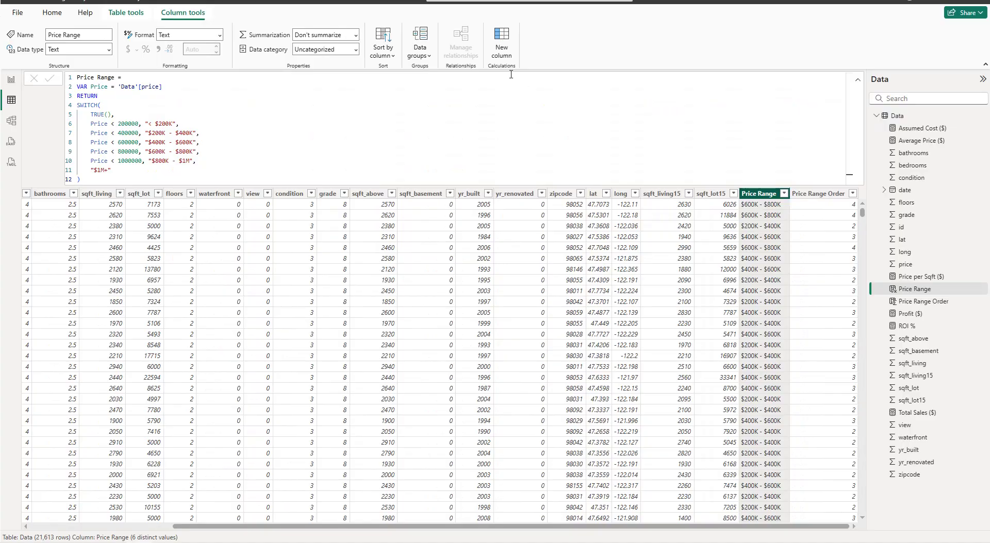
left_click(391, 60)
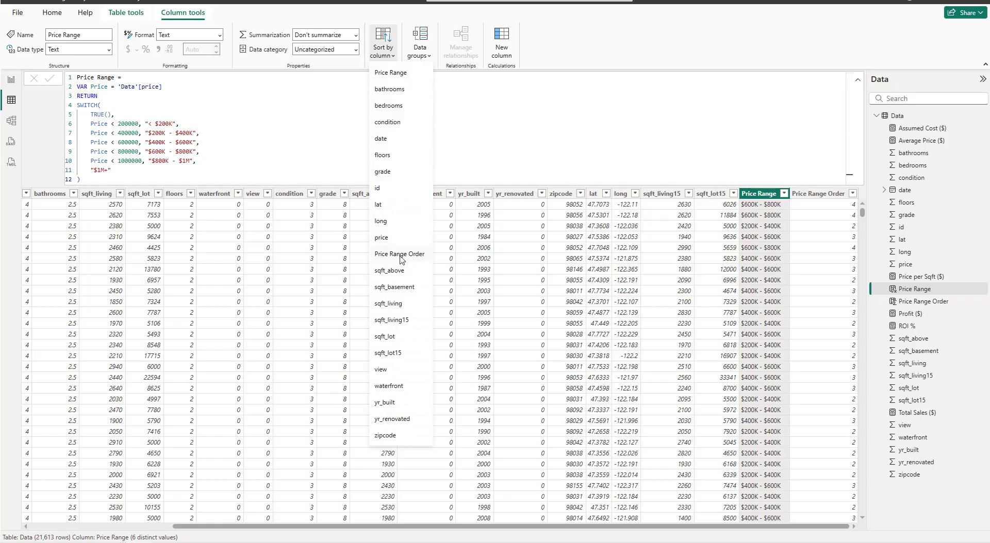
left_click(11, 81)
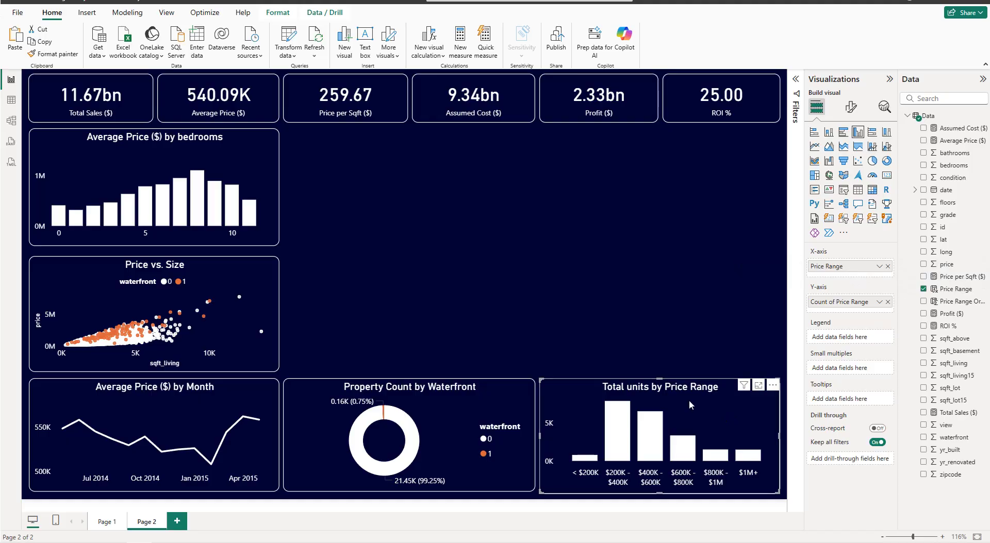
Turn on the bars' data labels and make their values white.
left_click(851, 107)
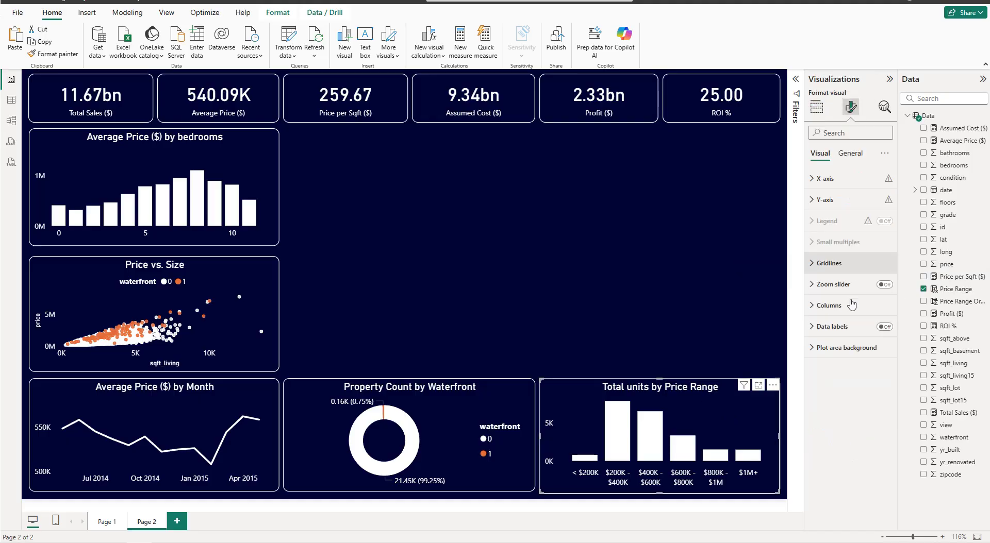
left_click(881, 327)
left_click(846, 329)
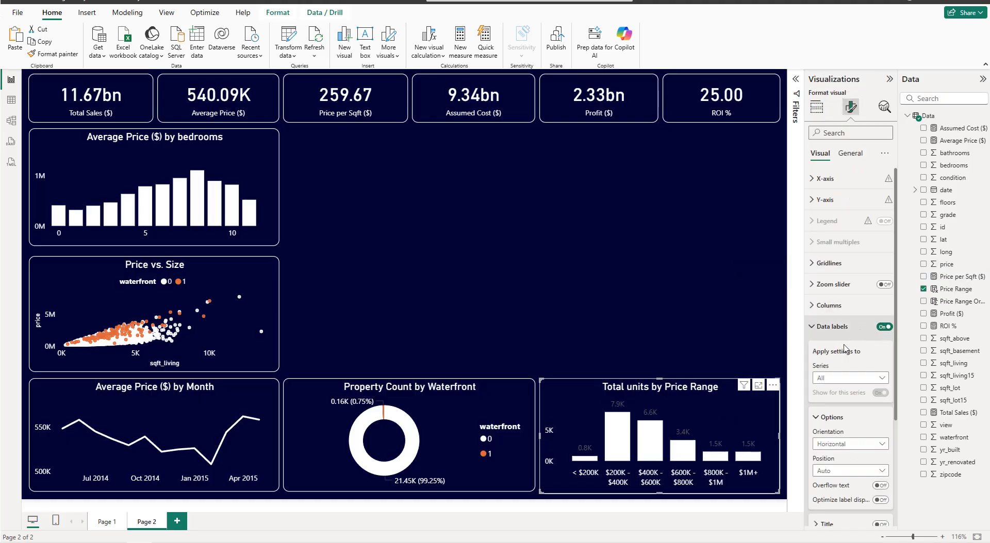
scroll(837, 394, "down", 2)
scroll(830, 399, "down", 2)
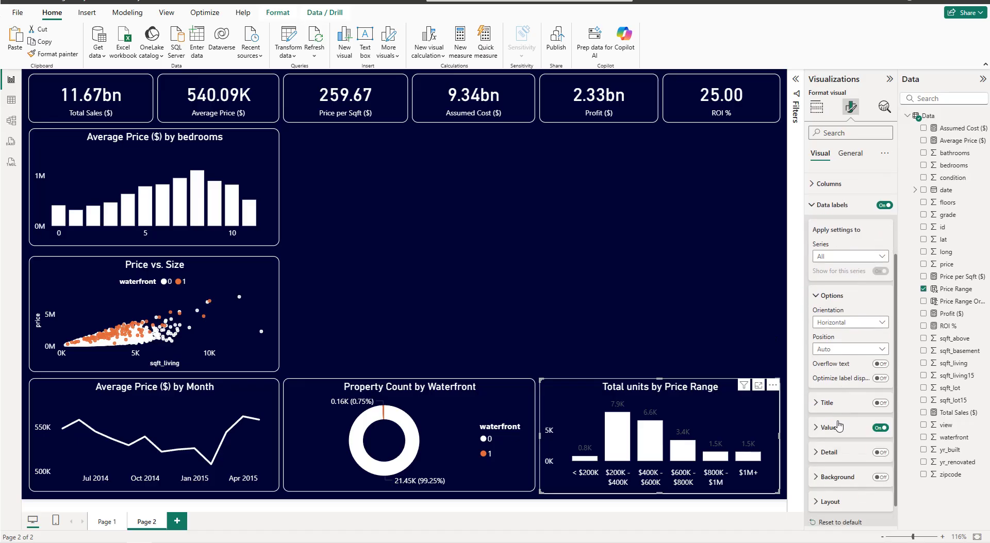
left_click(828, 400)
scroll(830, 407, "down", 2)
left_click(831, 453)
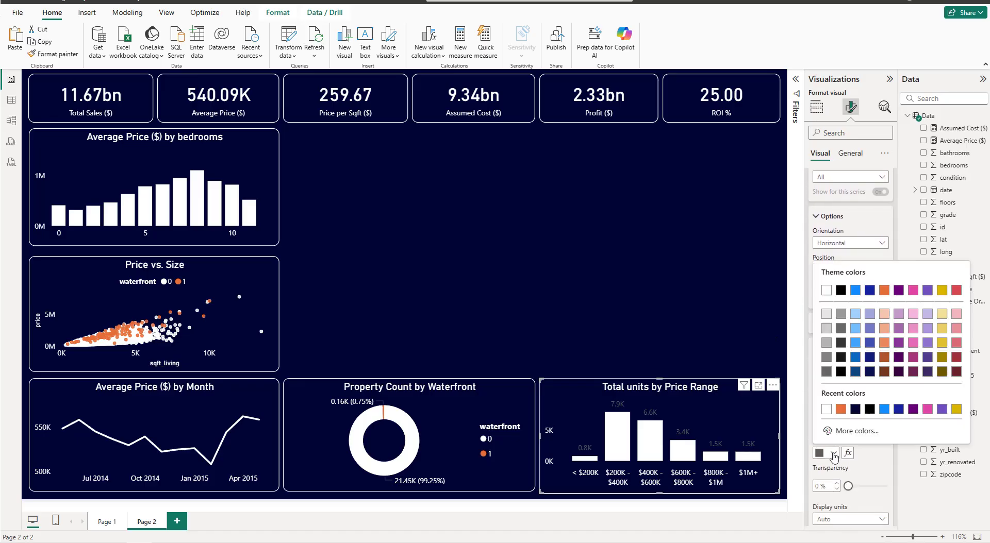
left_click(827, 409)
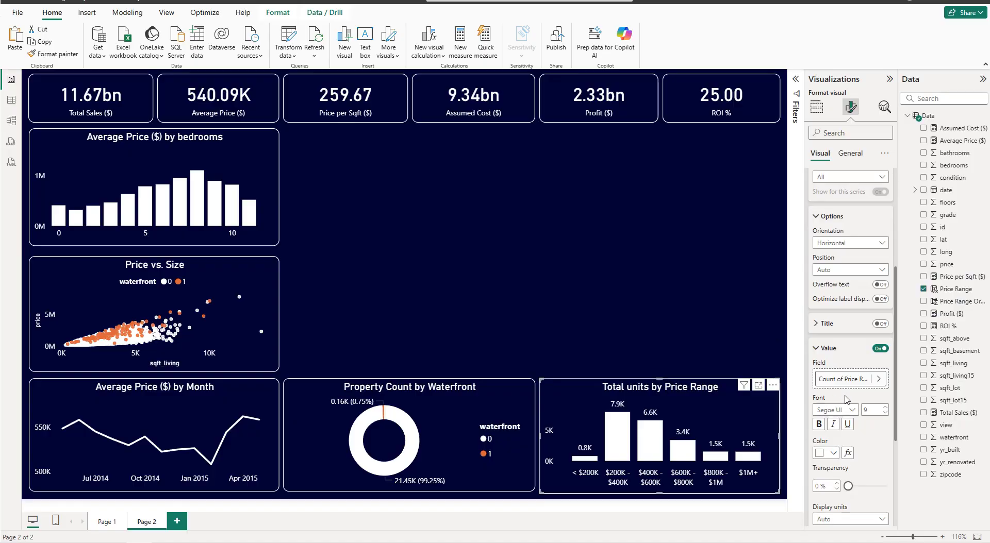
scroll(847, 399, "down", 3)
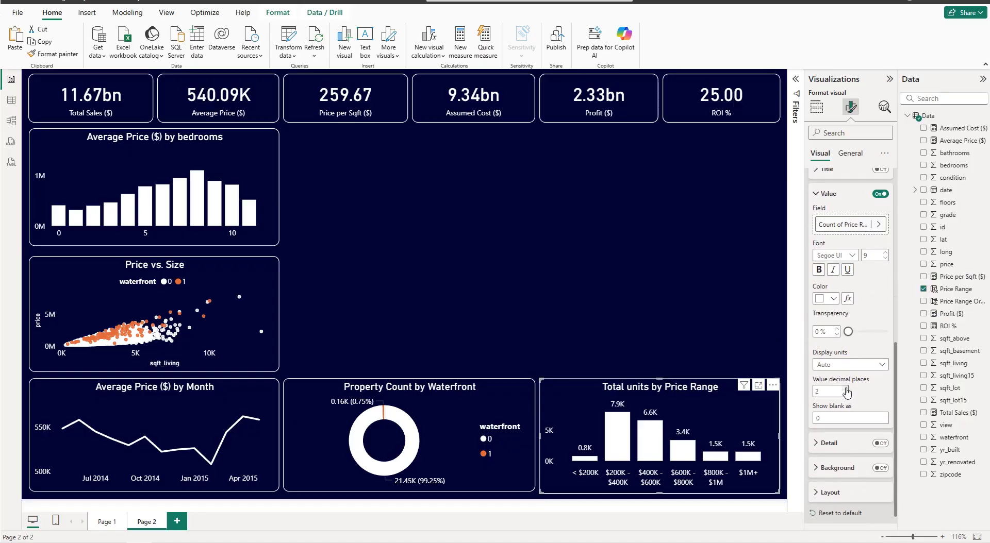
scroll(845, 360, "up", 7)
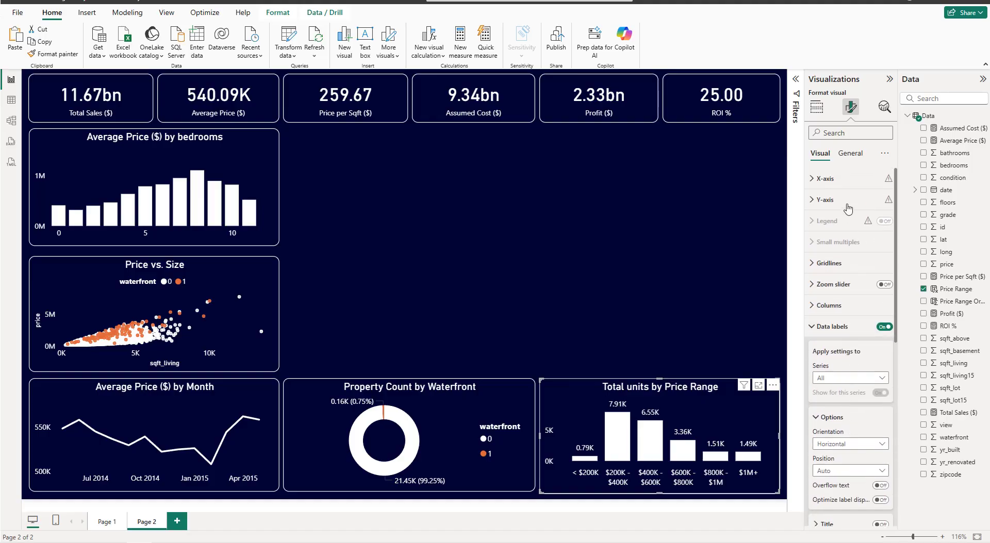
Turn off the chart's y-axis values.
left_click(841, 200)
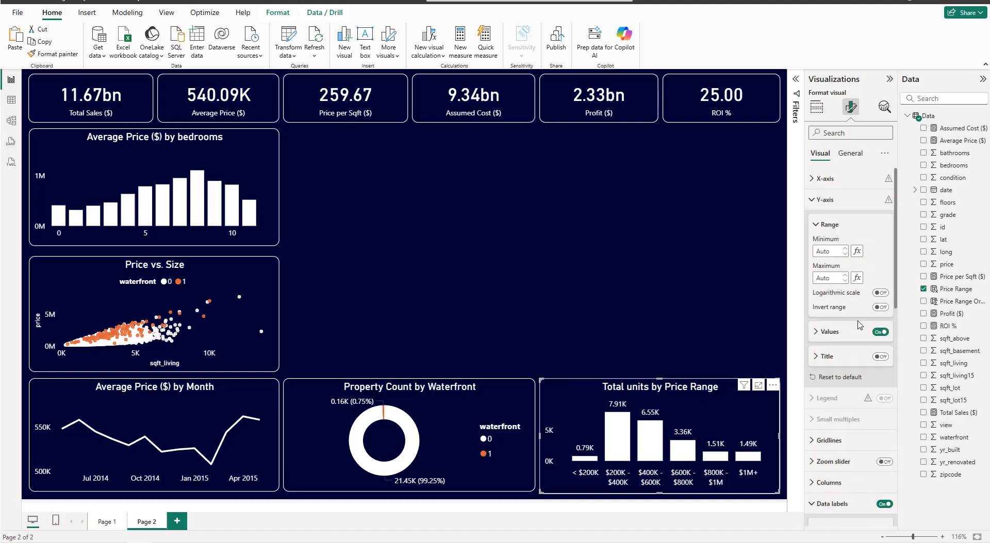
left_click(844, 335)
left_click(880, 332)
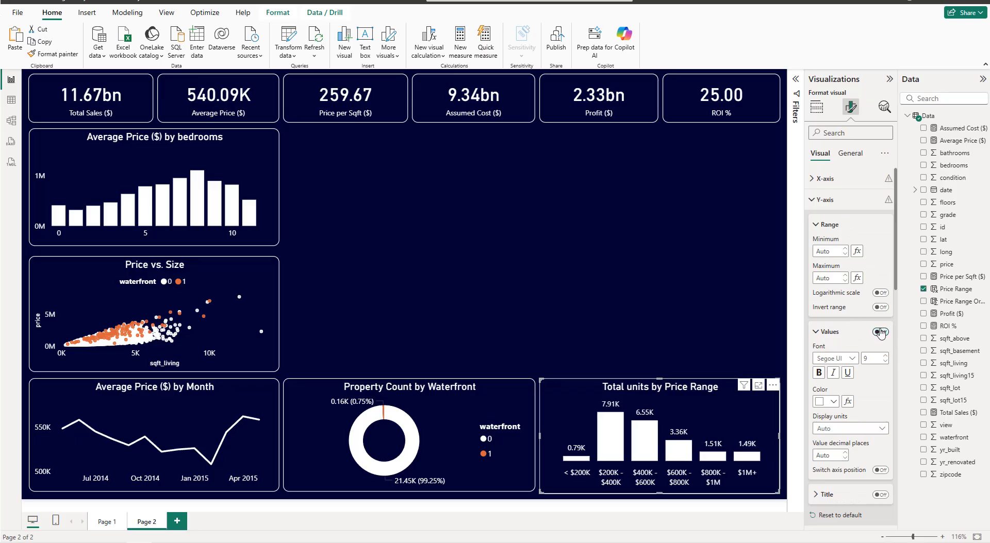
left_click(604, 292)
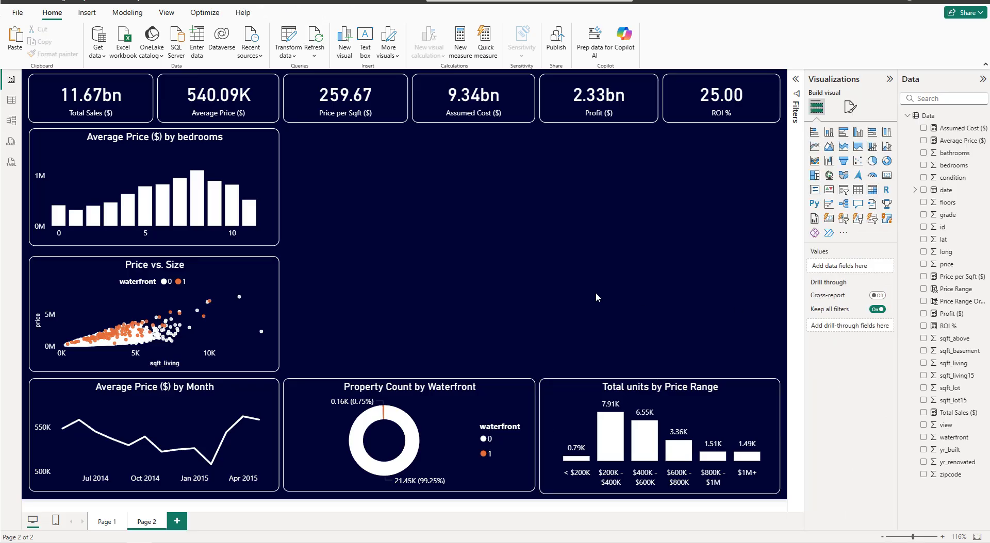
Add a decomposition tree beside the bedrooms chart and enlarge it to fill the empty area.
left_click(652, 491)
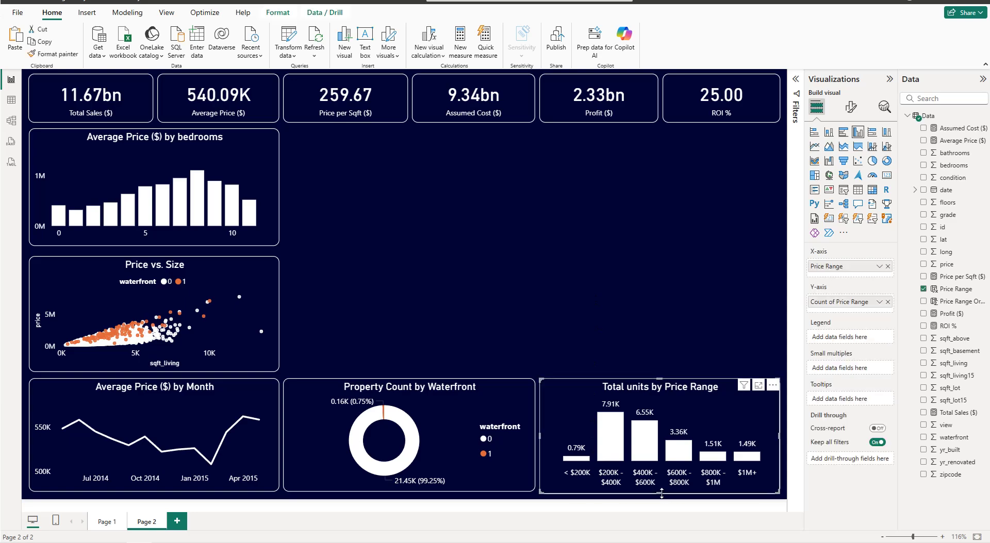
left_click(561, 341)
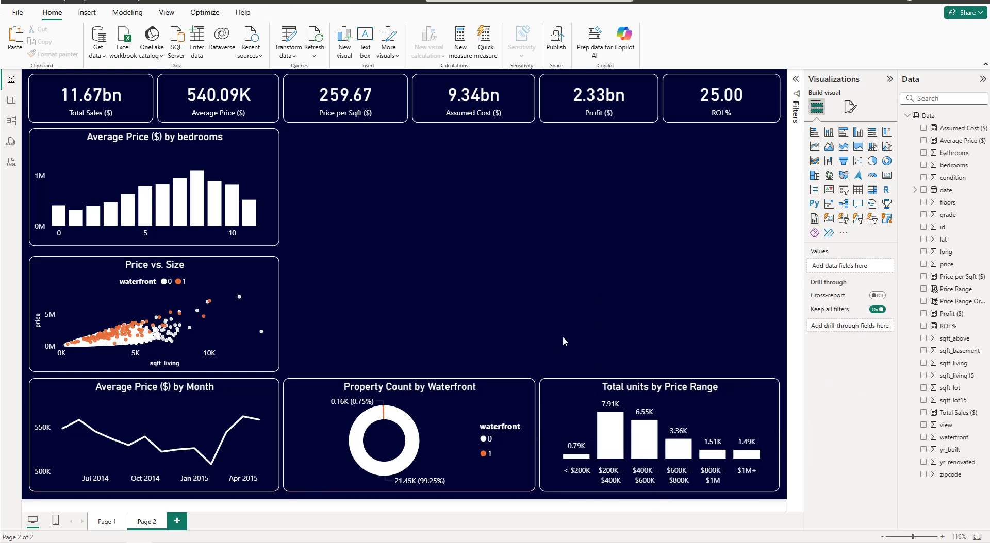
left_click(844, 208)
left_click_drag(635, 221, 343, 194)
left_click_drag(398, 243, 781, 373)
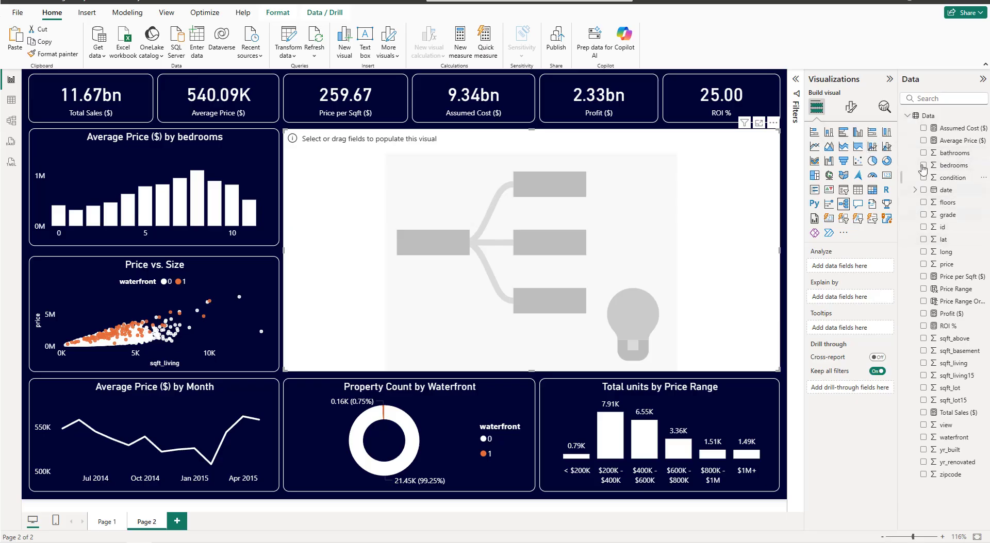
Put Average Price ($) in Analyze and bedrooms, grade, view and condition in Explain by.
left_click(923, 140)
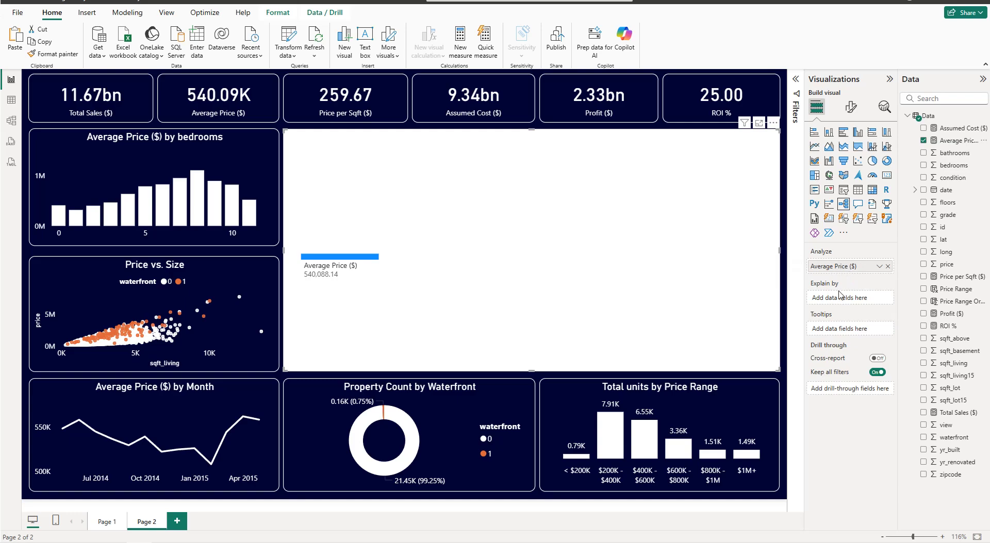
left_click_drag(951, 166, 870, 297)
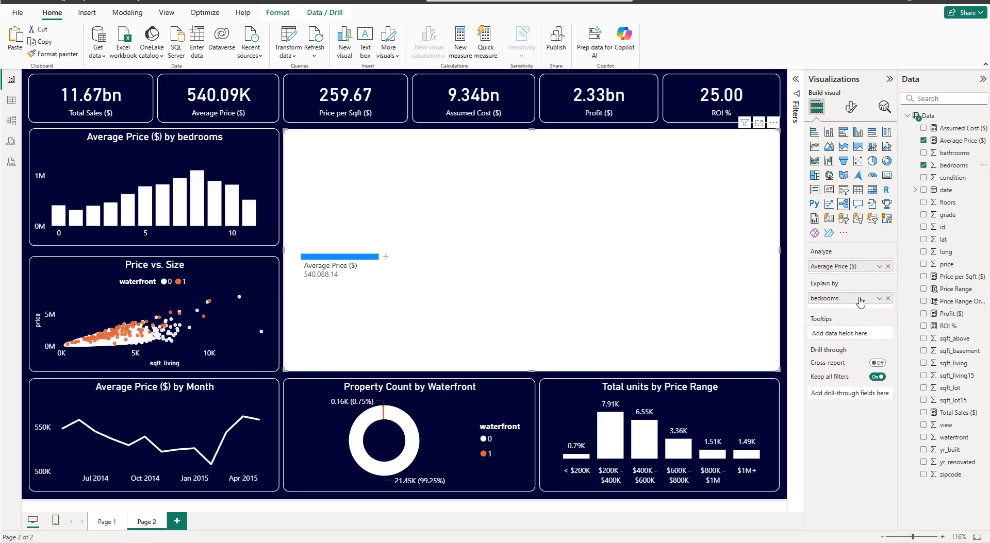
left_click_drag(949, 215, 861, 311)
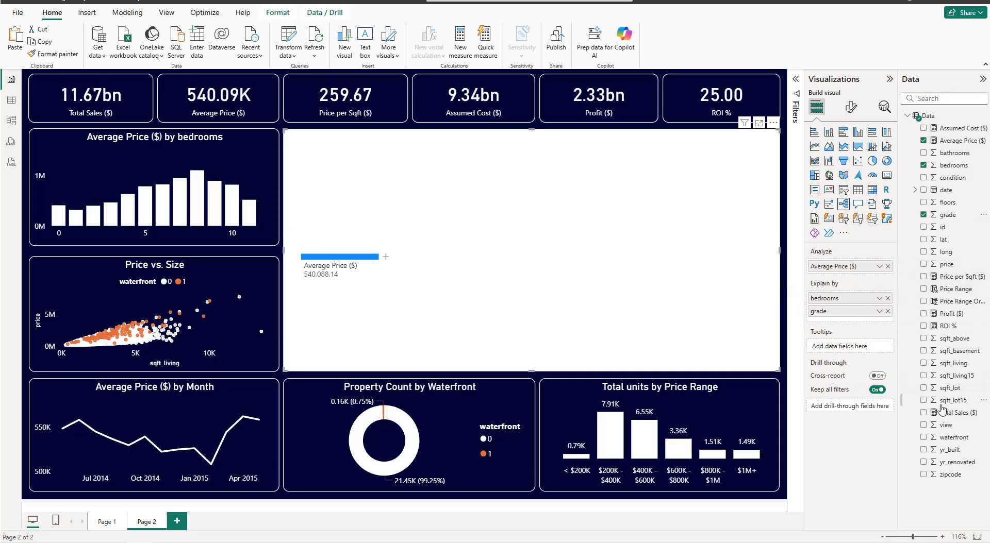
left_click_drag(947, 425, 848, 320)
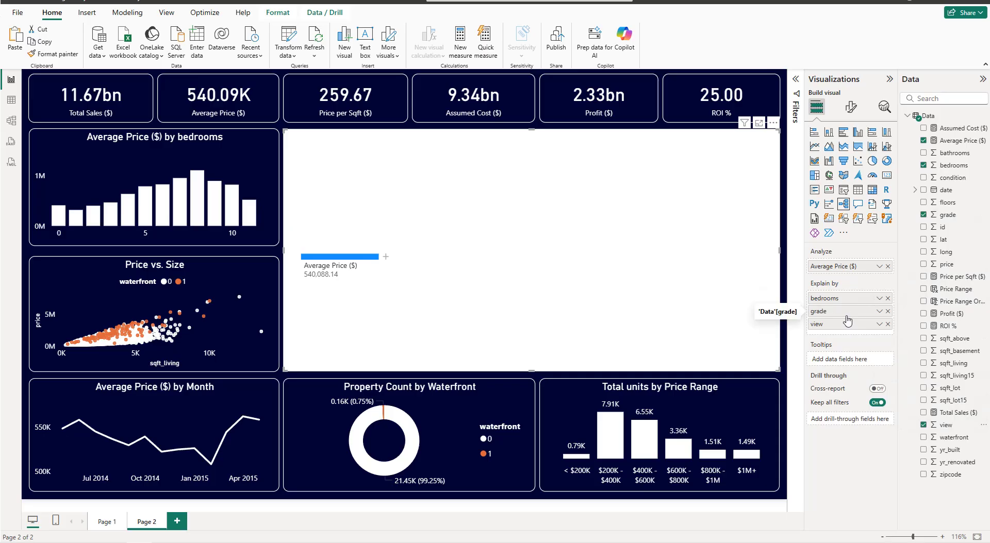
left_click_drag(953, 178, 862, 335)
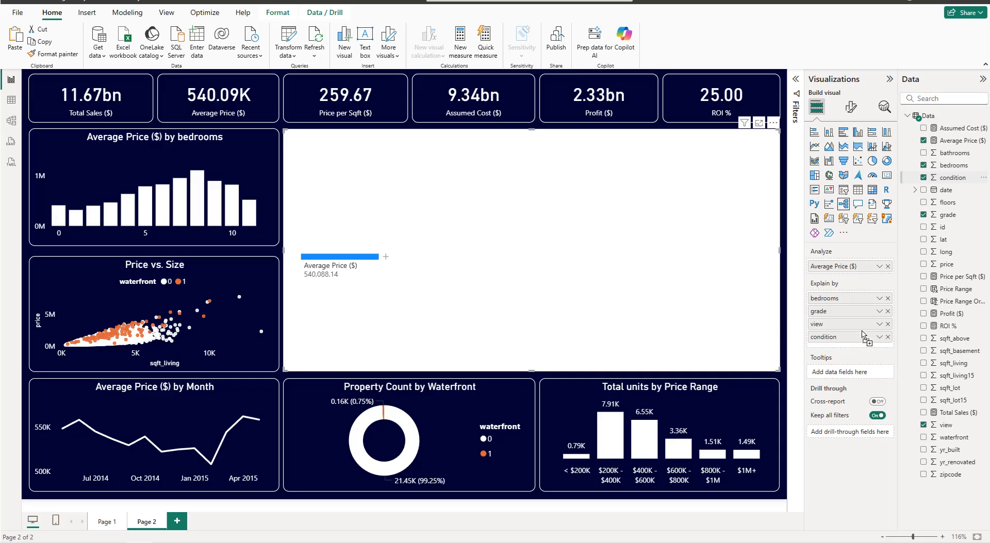
Split the tree by bedrooms, then 6 bedrooms by grade, grade 13 by view, view 4 by condition.
left_click(385, 257)
left_click(408, 289)
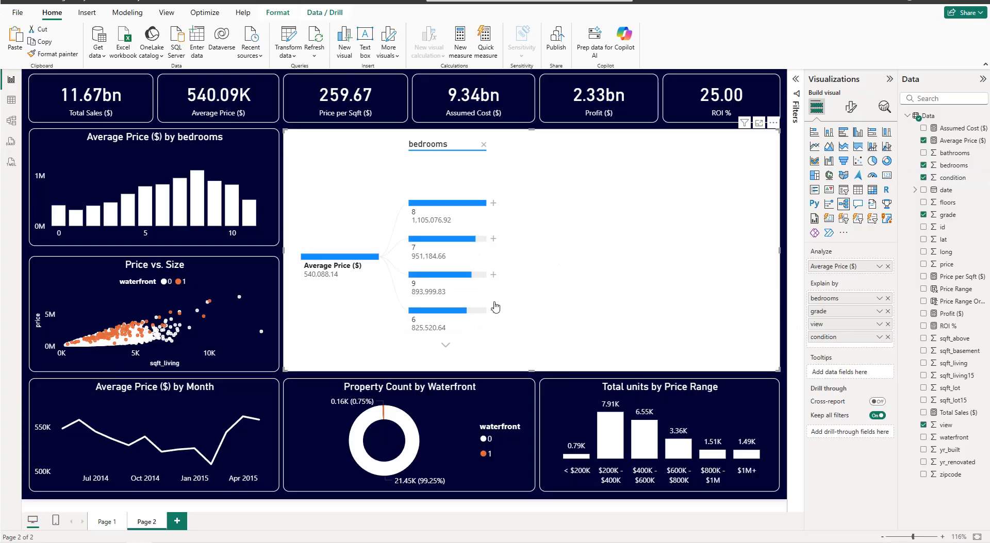
left_click(493, 312)
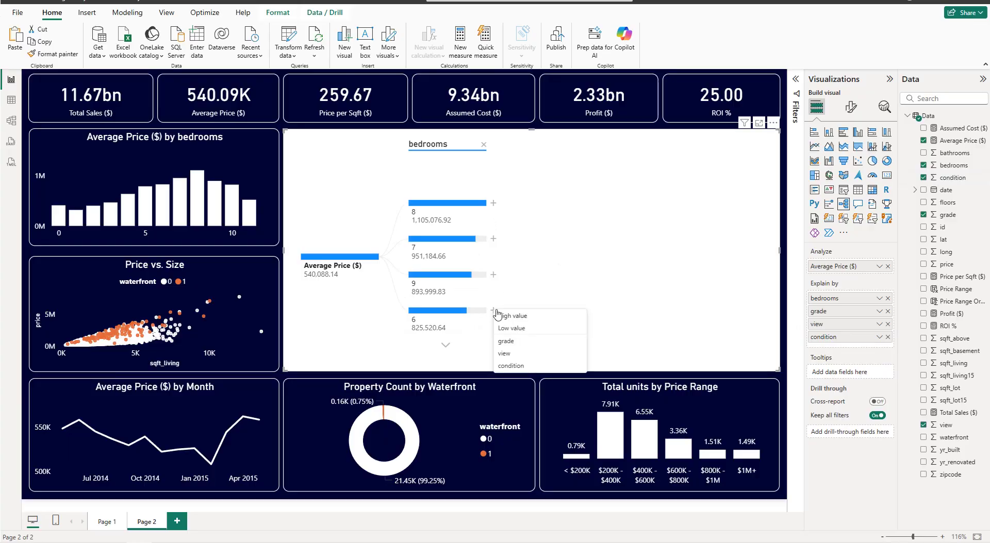
left_click(508, 342)
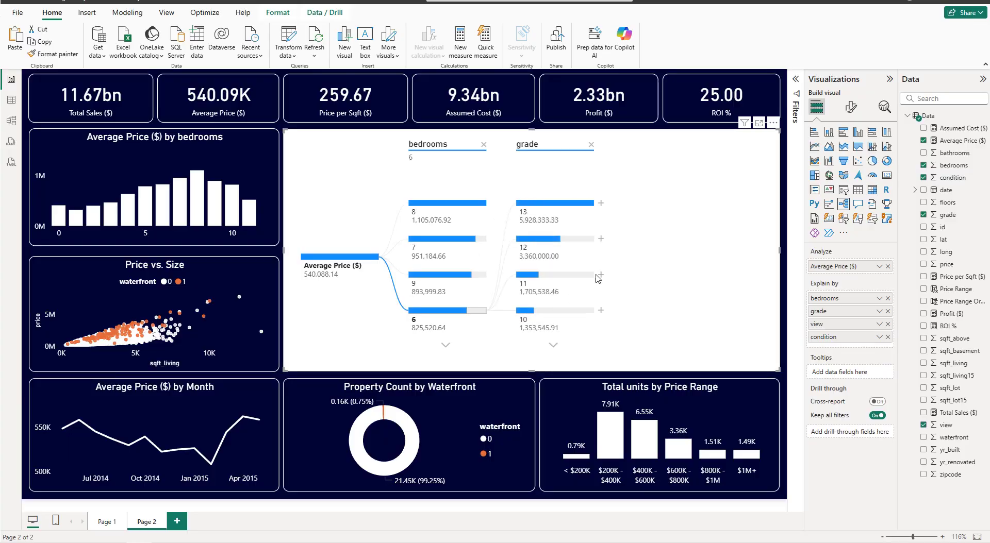
left_click(601, 204)
left_click(617, 238)
left_click(707, 239)
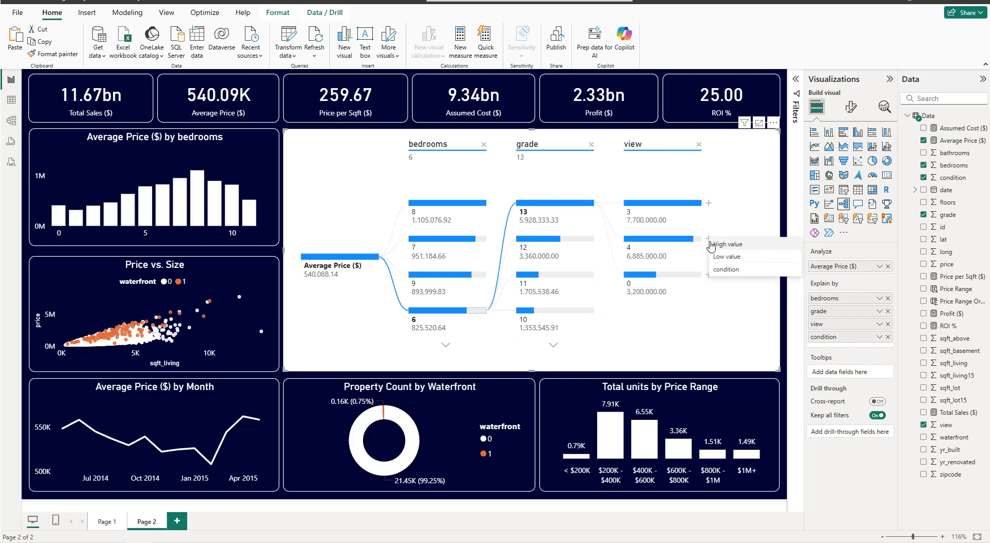
left_click(725, 269)
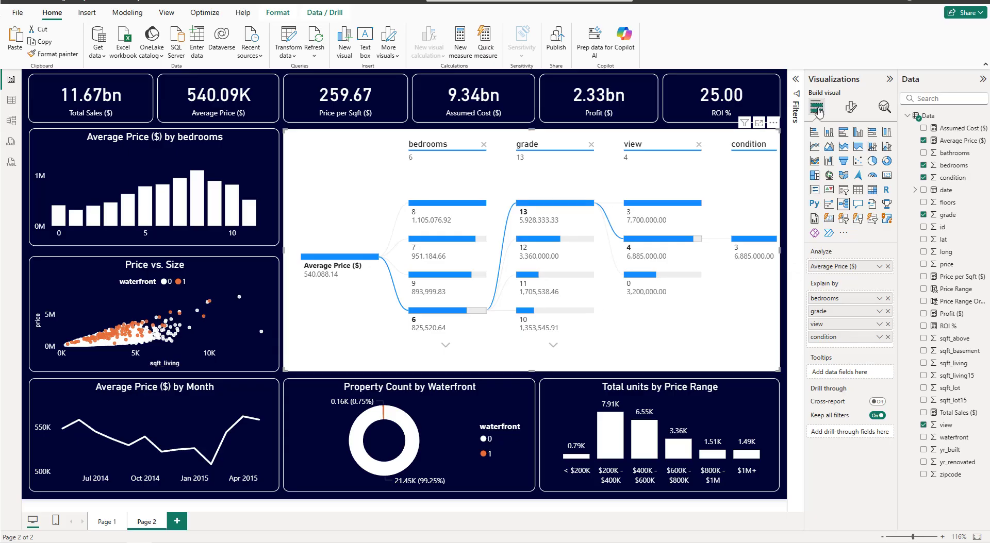
left_click(851, 107)
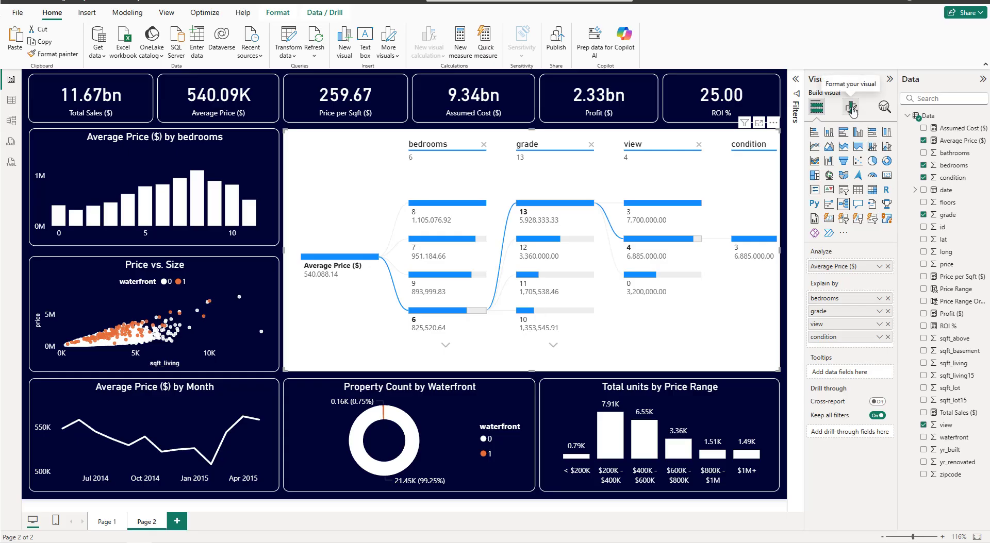
Set the decomposition tree's visual background colour to dark navy.
left_click(844, 157)
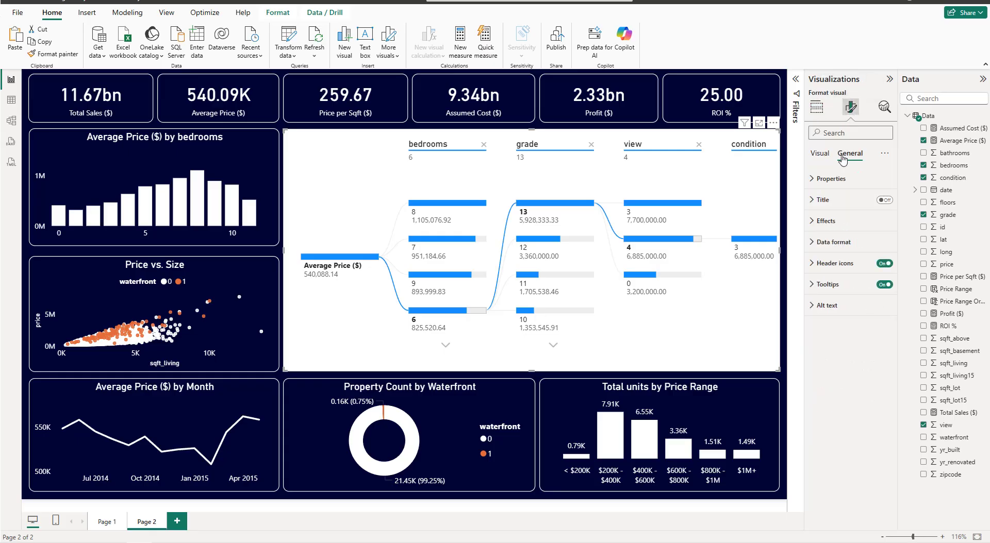
left_click(835, 221)
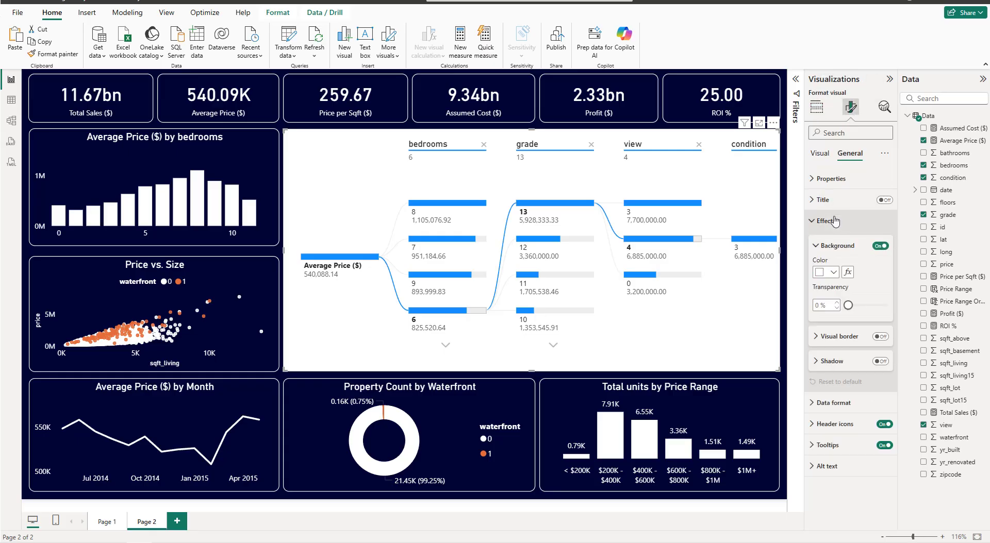
left_click(831, 273)
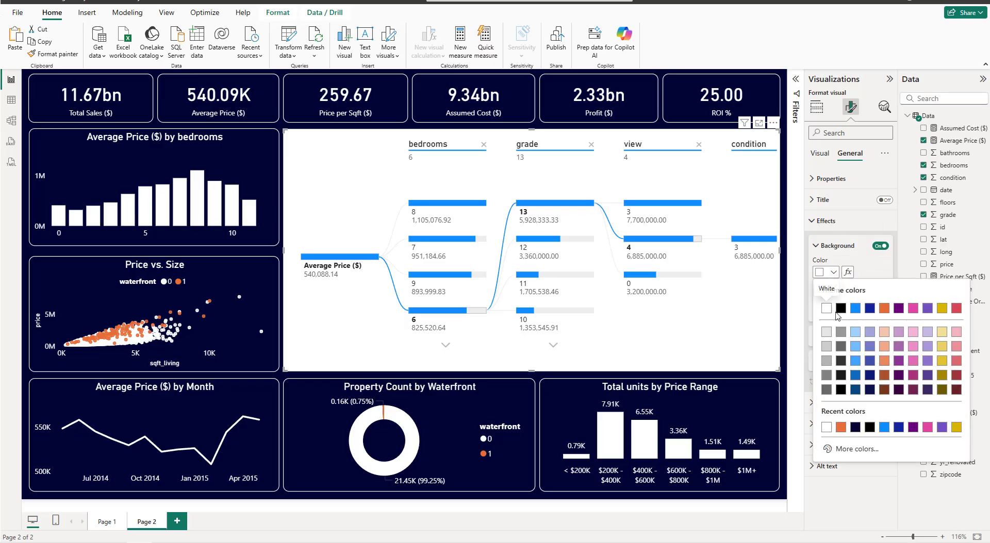
left_click(856, 430)
Turn on the tree's visual border and set its colour to white.
left_click(879, 337)
scroll(845, 329, "down", 1)
left_click(833, 320)
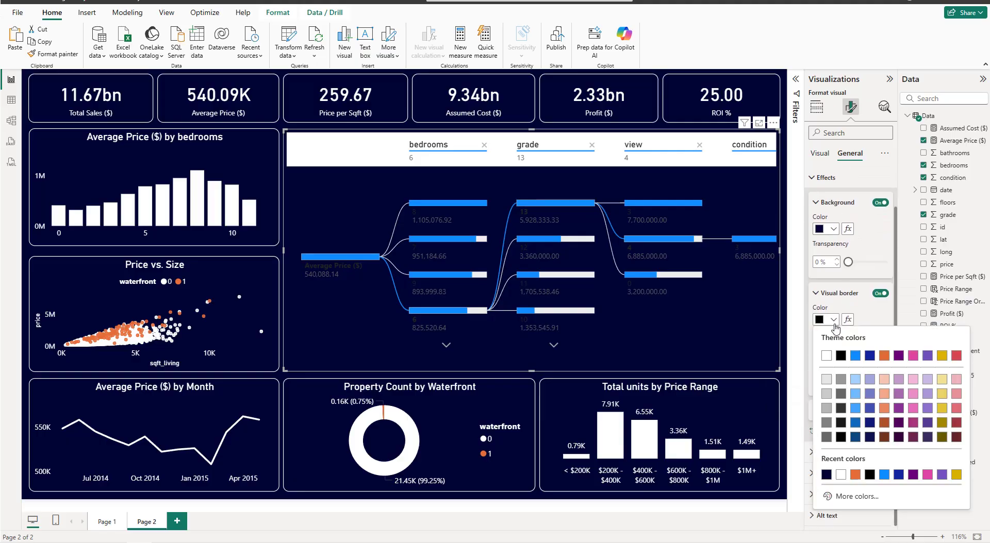
left_click(826, 355)
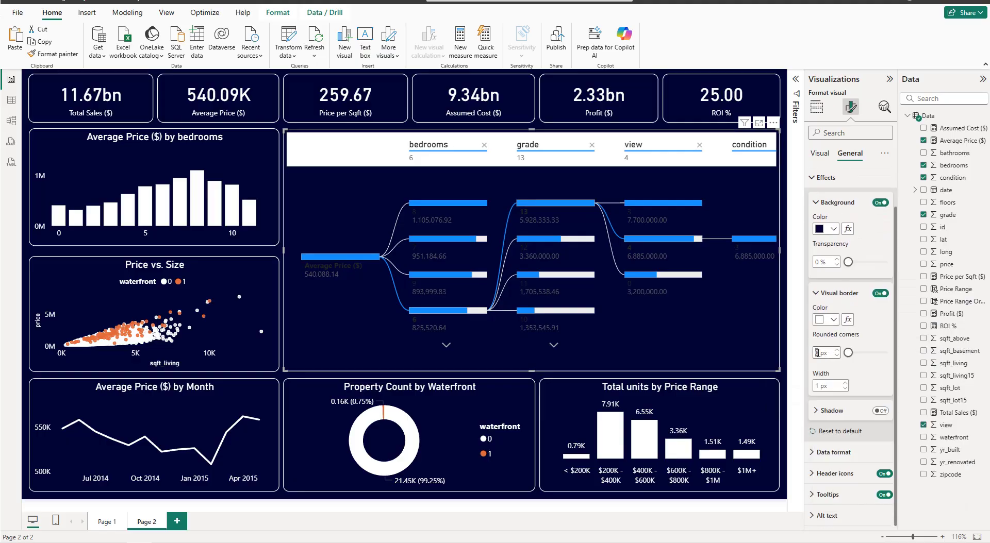
Make the tree's positive bars white with grey bar backgrounds.
left_click(819, 154)
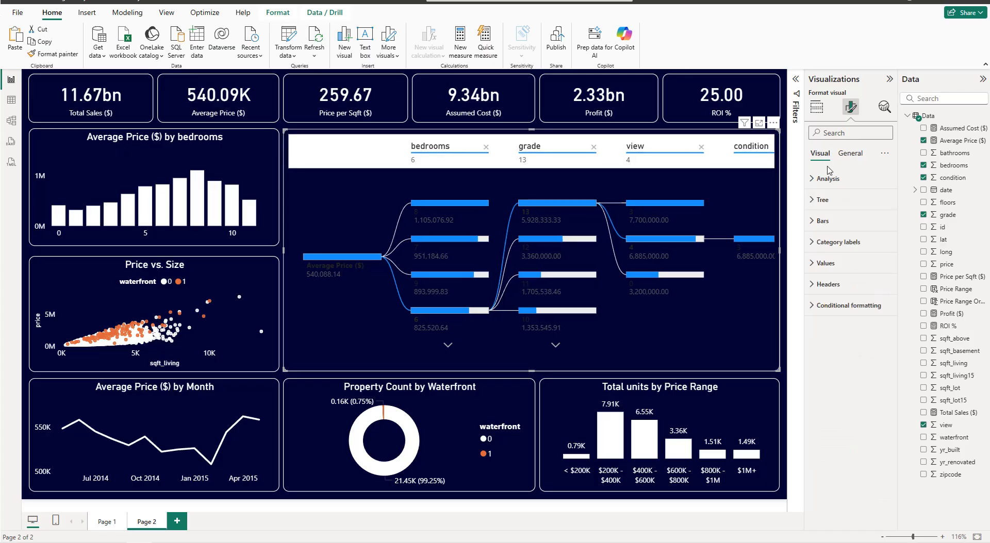
left_click(837, 217)
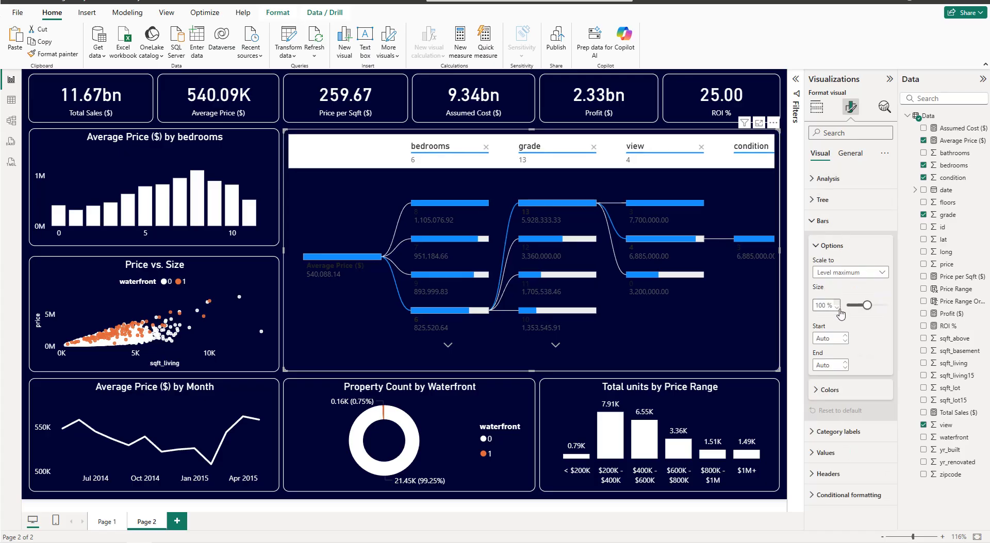
left_click(833, 390)
scroll(832, 390, "down", 2)
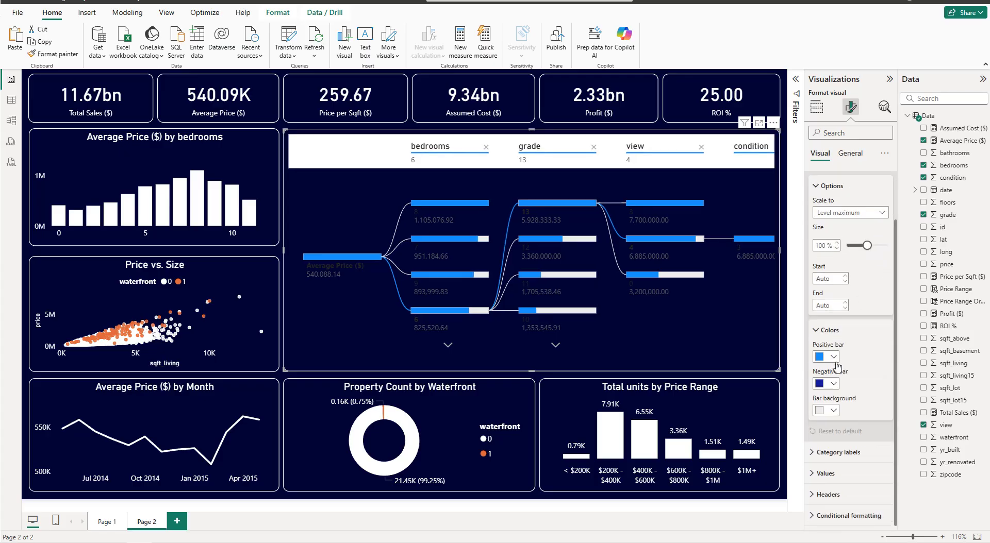
left_click(825, 356)
left_click(826, 312)
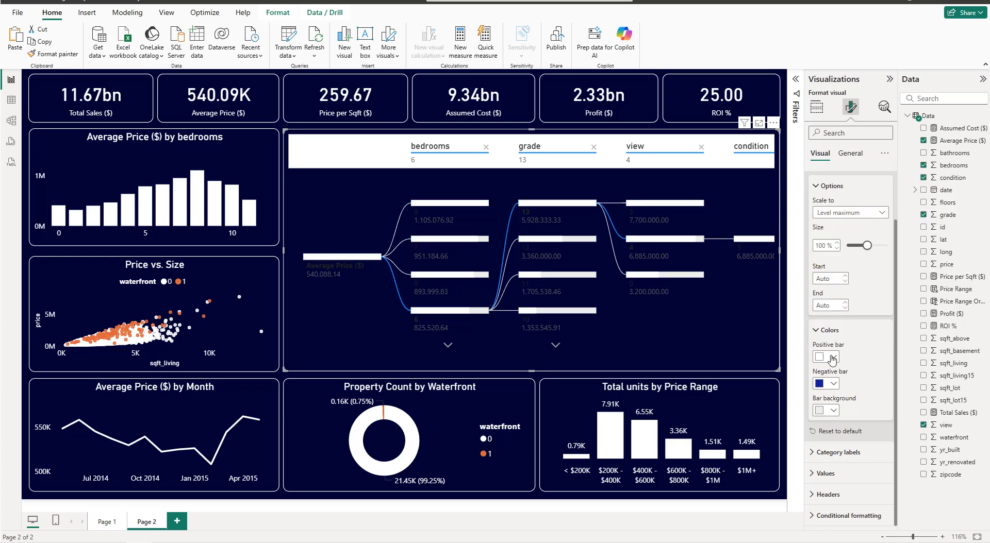
left_click(833, 410)
left_click(827, 300)
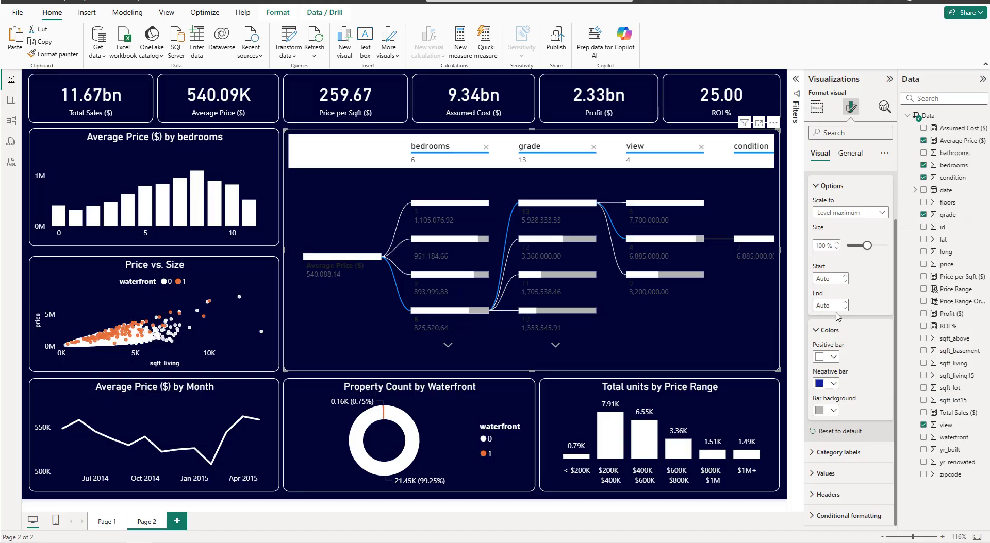
left_click(824, 187)
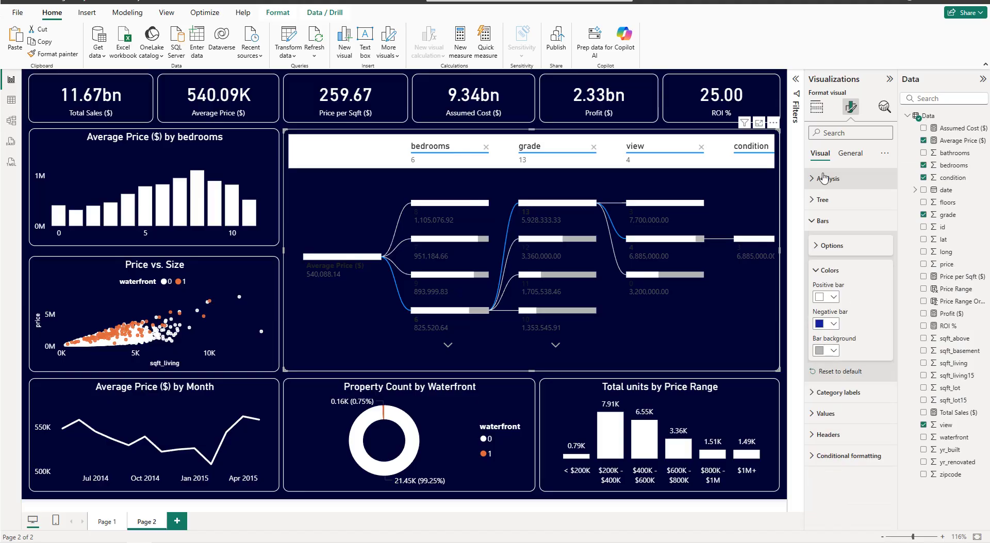
left_click(831, 220)
Set the tree's category label and value font colours to white.
left_click(838, 242)
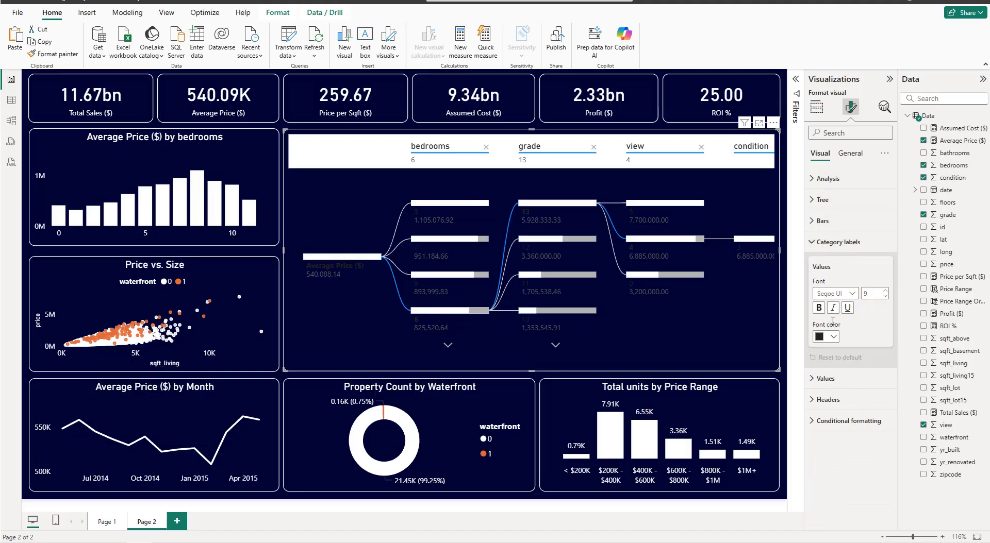
left_click(830, 337)
left_click(829, 377)
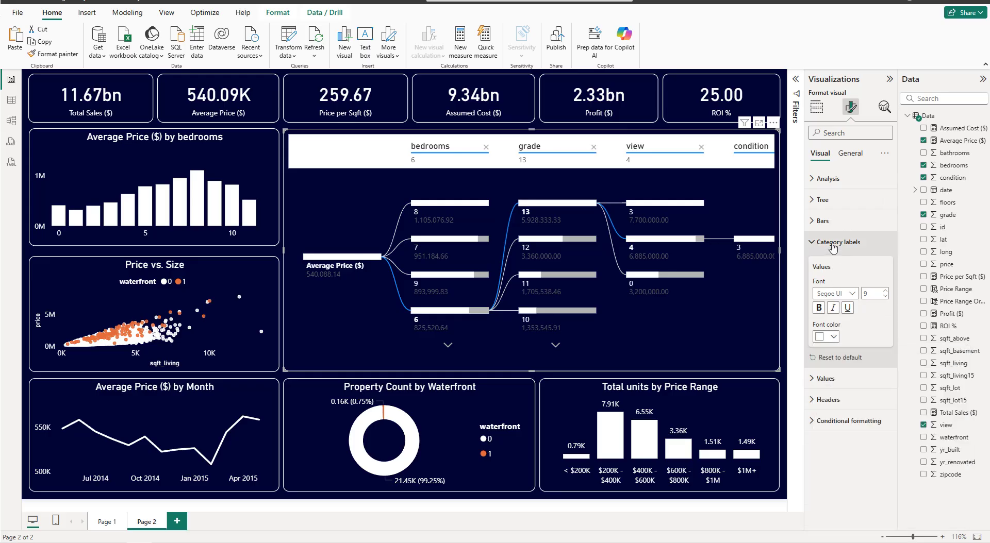
left_click(835, 243)
left_click(825, 262)
left_click(833, 342)
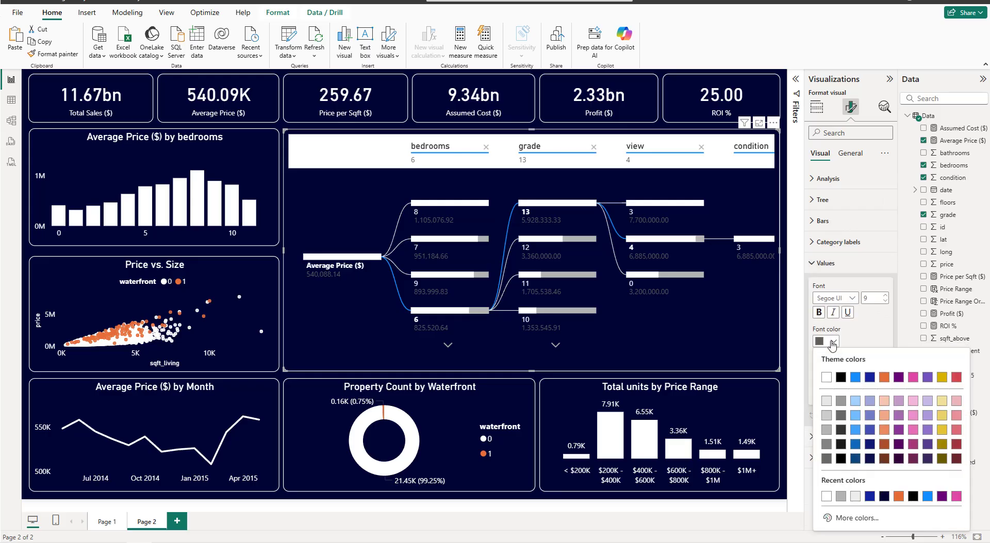
left_click(826, 377)
left_click(825, 262)
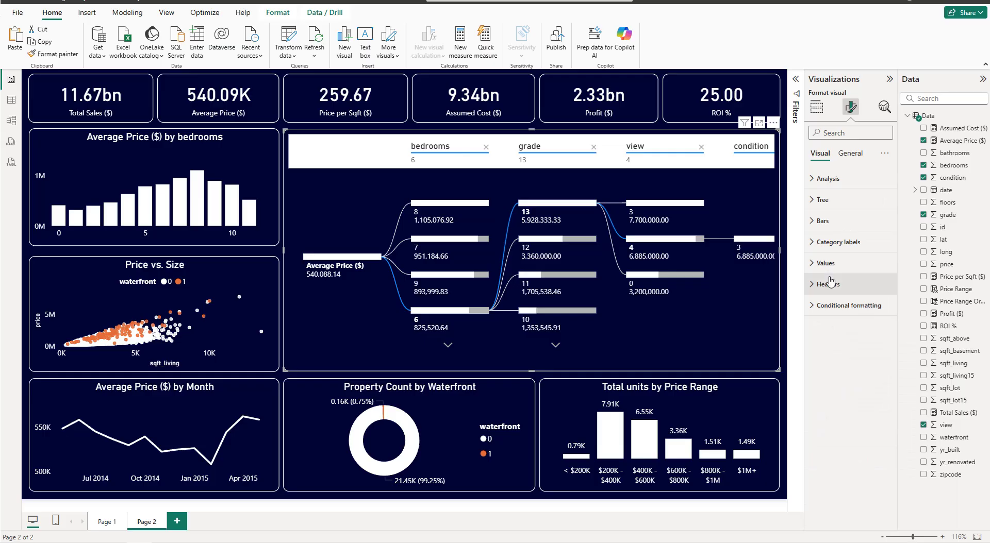
left_click(828, 283)
left_click(835, 404)
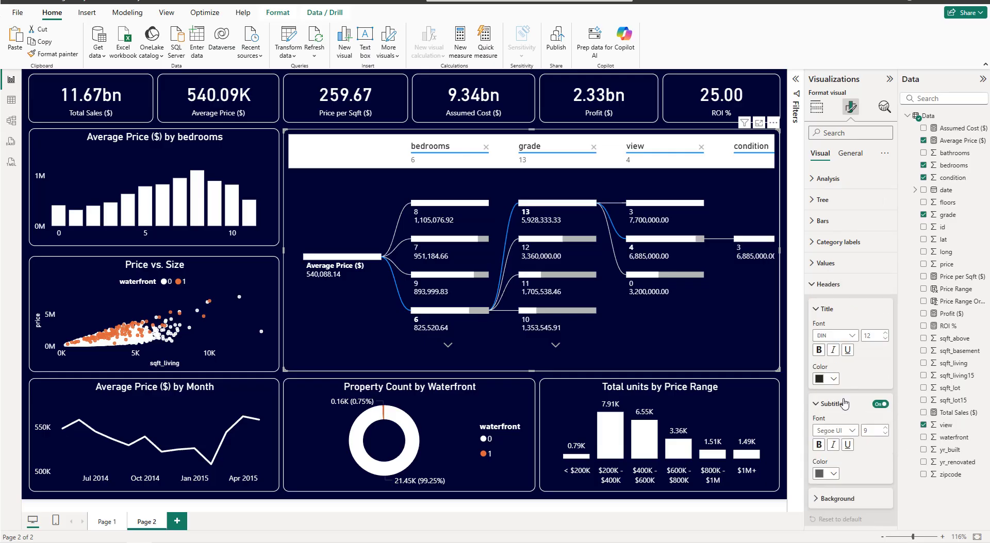
Make the tree's header subtitles and titles white.
scroll(840, 423, "down", 1)
left_click(827, 449)
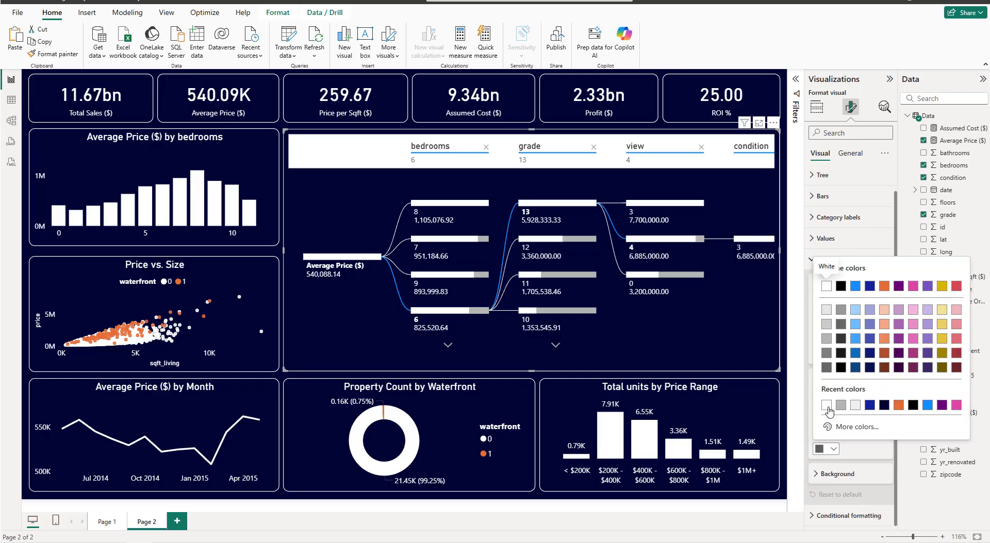
left_click(827, 405)
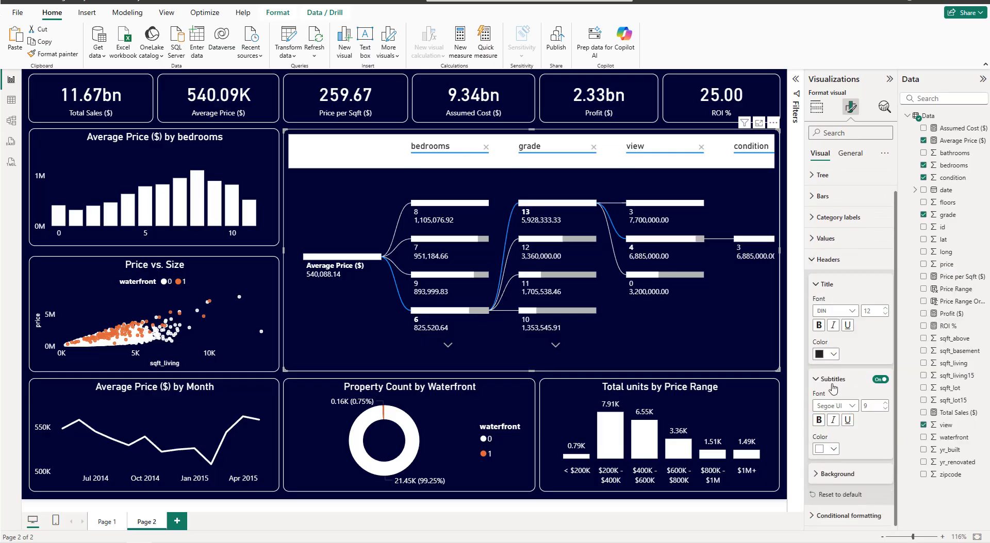
left_click(826, 354)
left_click(823, 312)
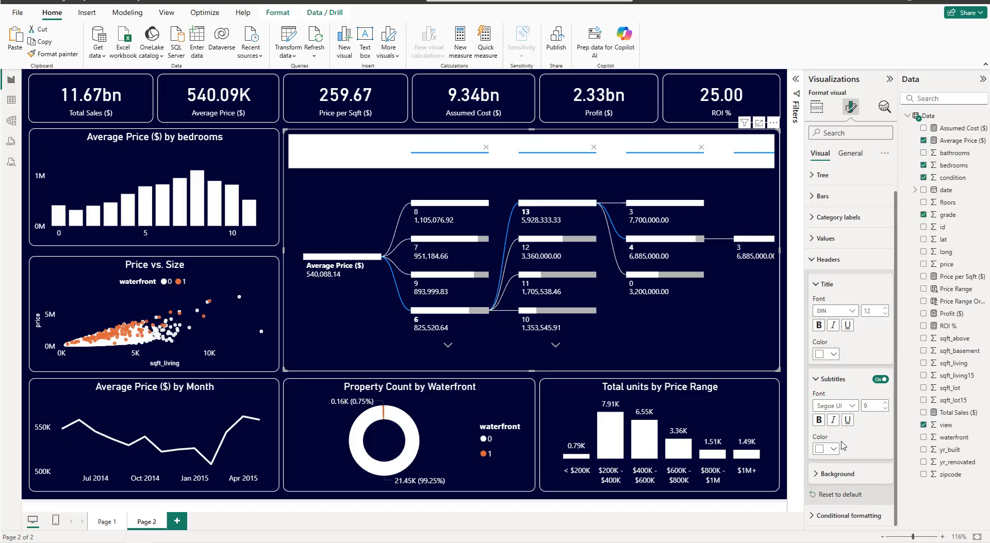
Give the tree's headers a navy background colour.
left_click(839, 475)
scroll(838, 474, "down", 1)
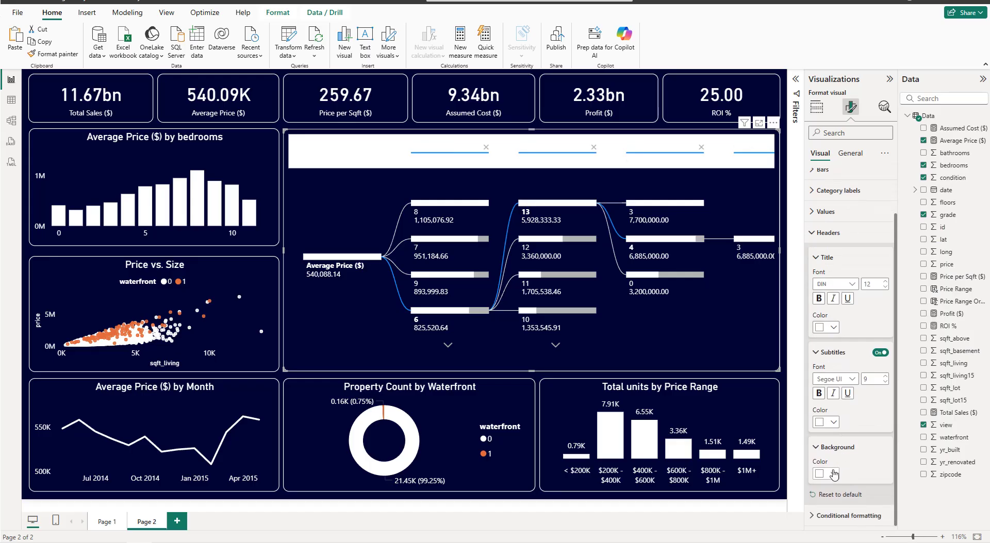
left_click(831, 474)
left_click(870, 430)
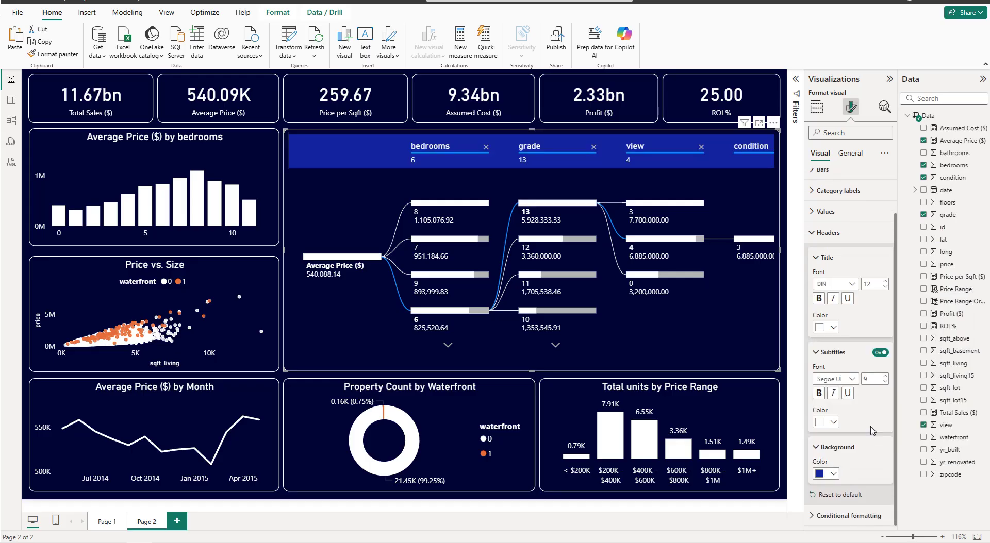
left_click(838, 477)
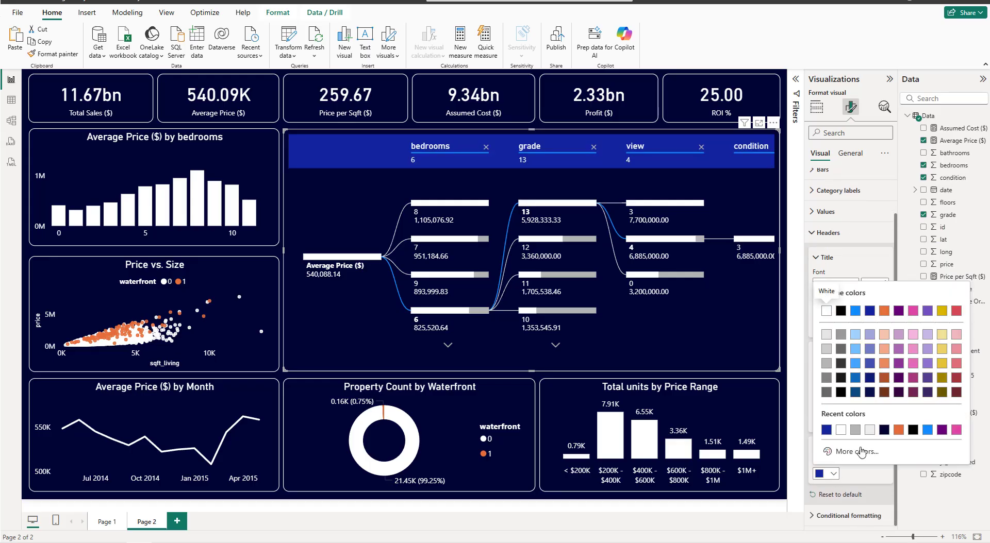
left_click(884, 431)
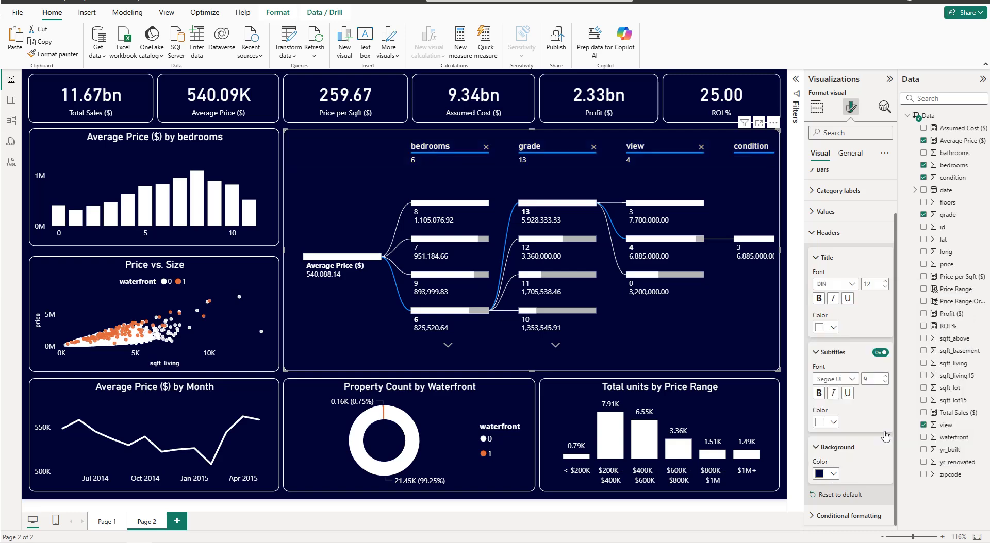
left_click(828, 232)
left_click(834, 201)
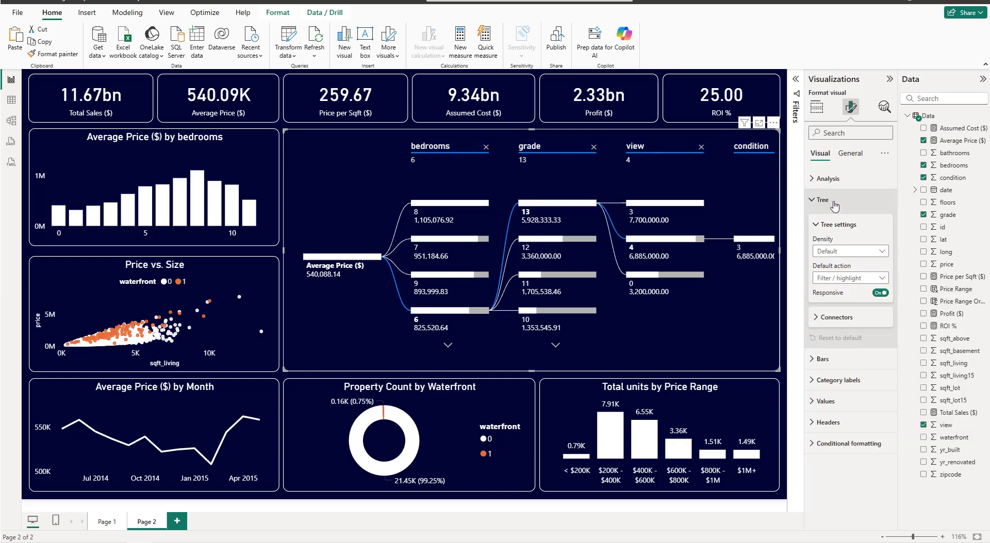
Colour the tree's selected connector lines orange.
left_click(853, 318)
left_click(831, 371)
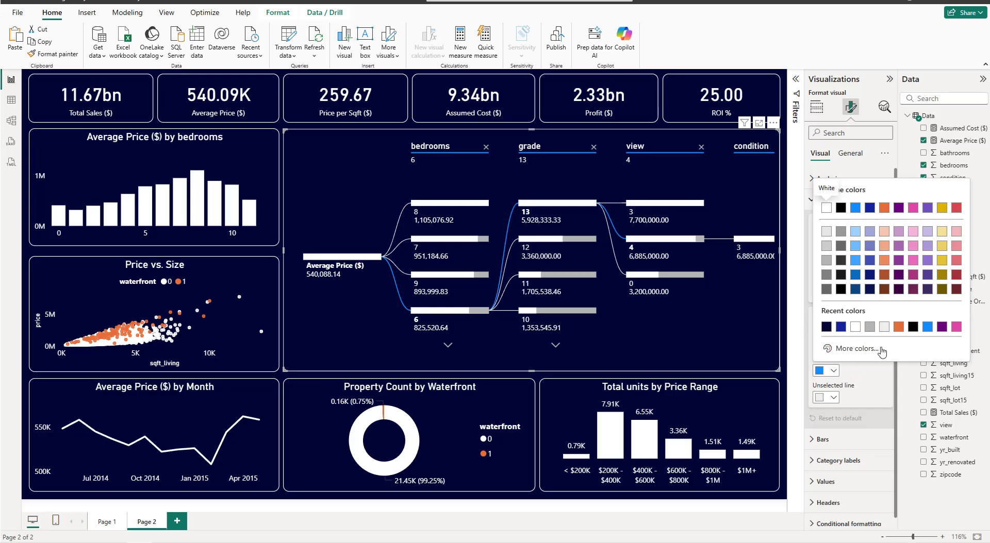
left_click(900, 335)
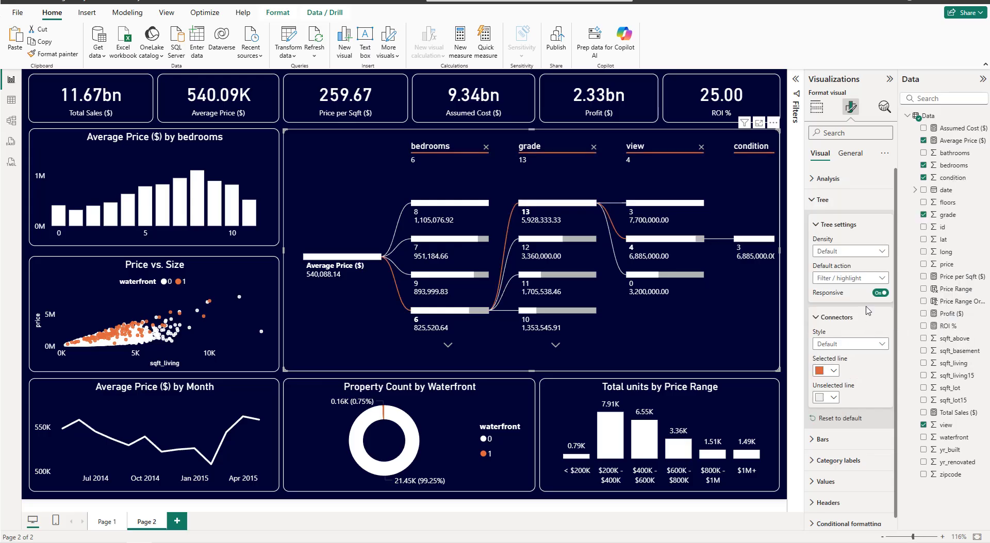
left_click(876, 199)
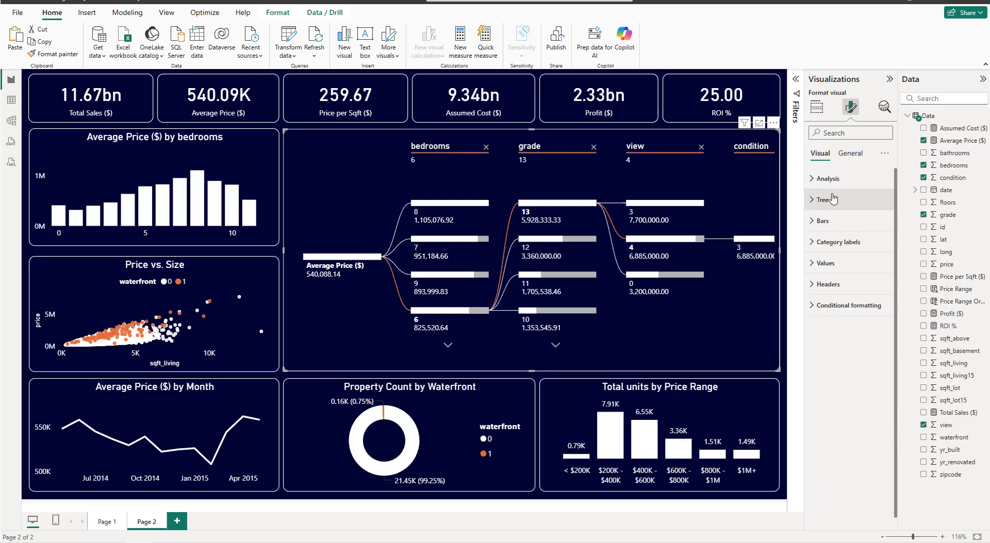
Hide the Visualizations and Data panes and deselect the tree to view the dashboard.
left_click(888, 81)
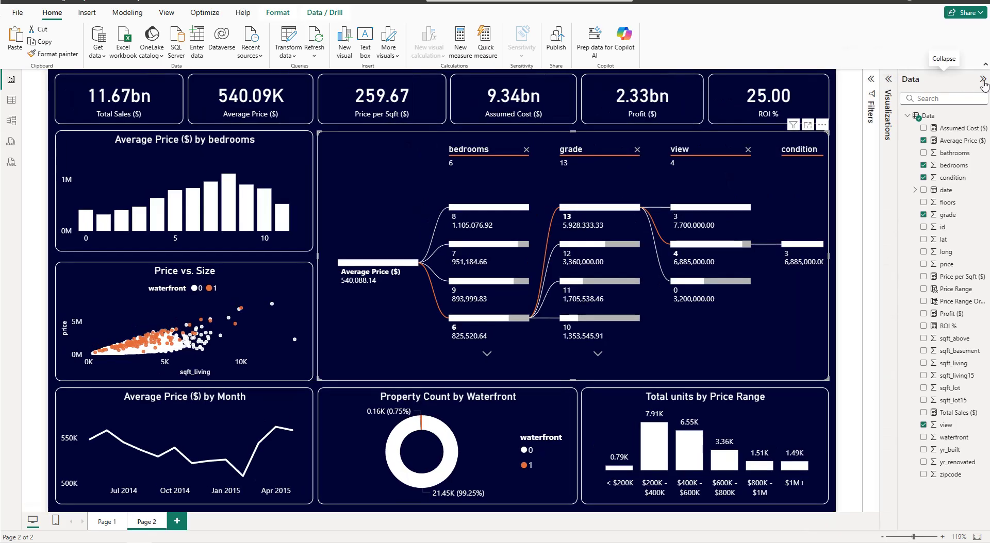
left_click(982, 79)
left_click(871, 131)
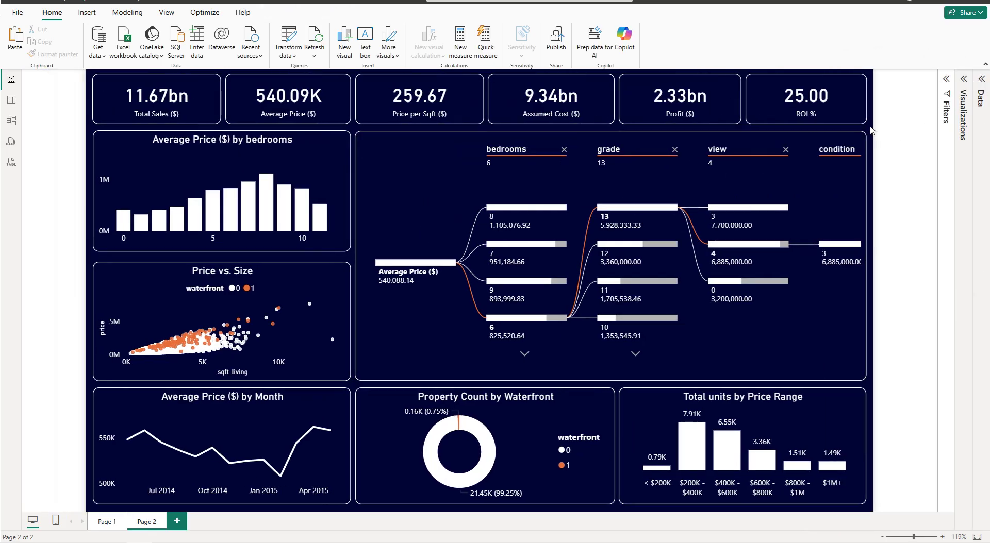